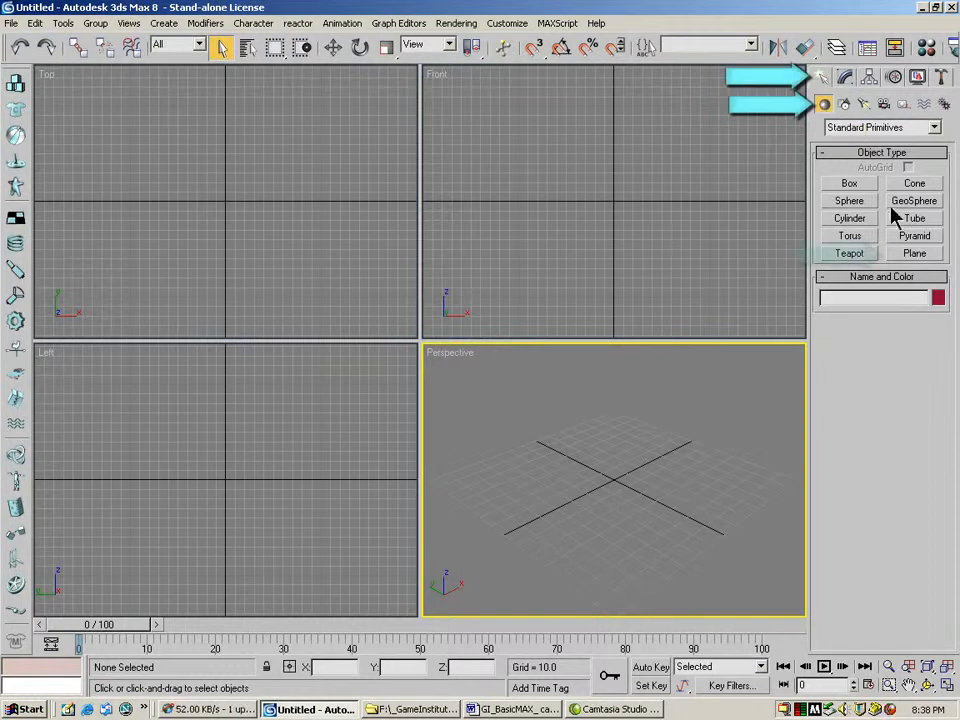
Step: Create a plane about 292 units wide and 180 units long, centred in the Front view
left_click(905, 253)
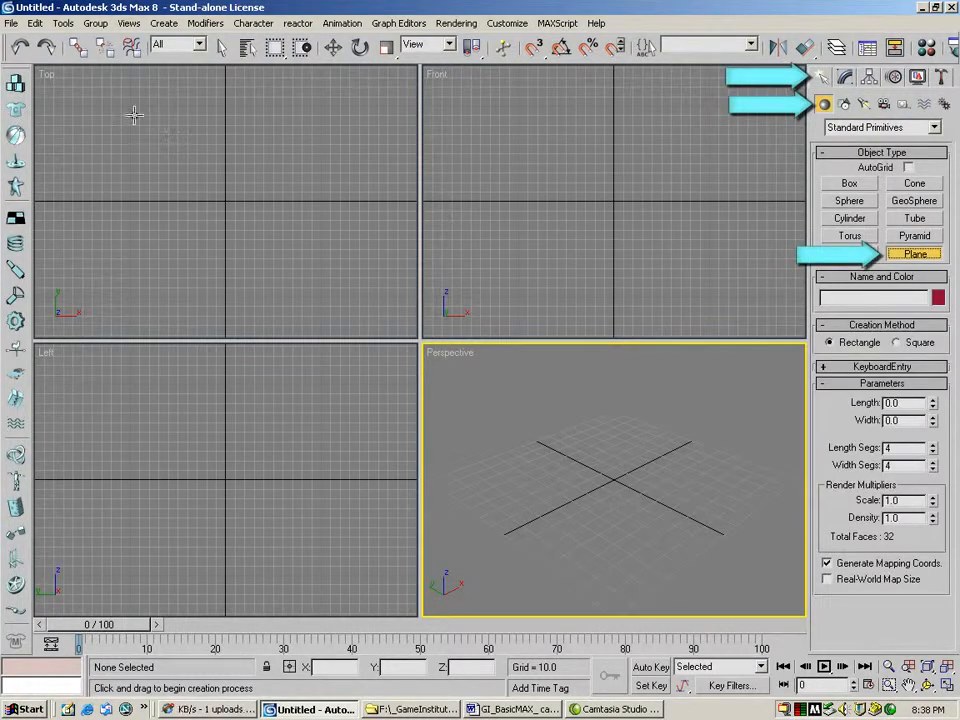
left_click_drag(479, 121, 753, 286)
Step: Hide the home grid in the Perspective, Front, Top and Left views
right_click(648, 477)
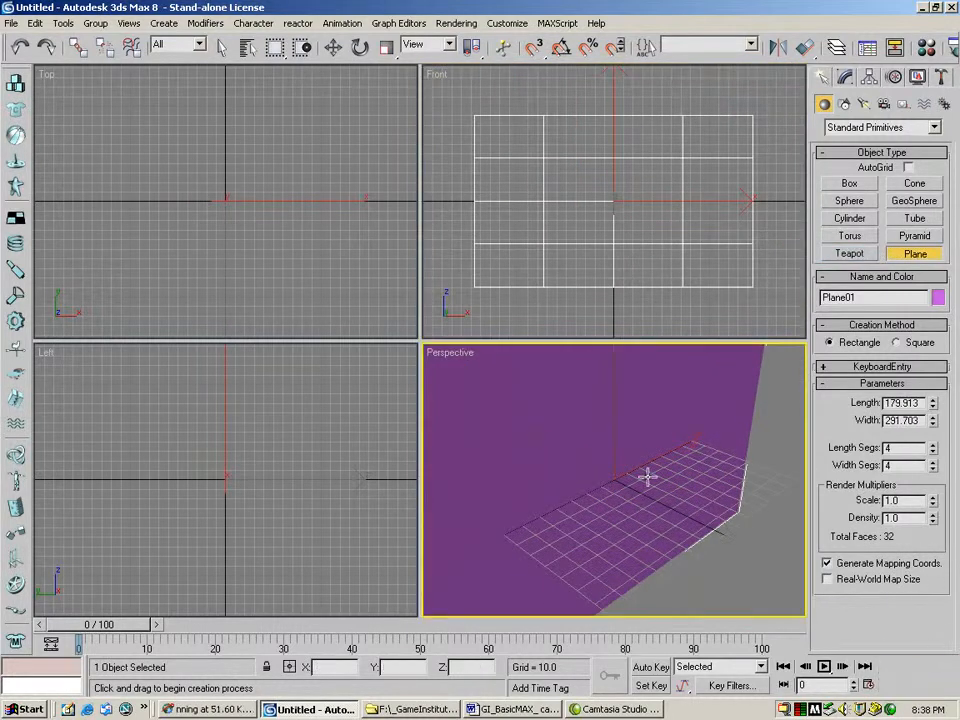
key("g")
right_click(585, 295)
key("g")
right_click(362, 278)
key("g")
right_click(296, 387)
key("g")
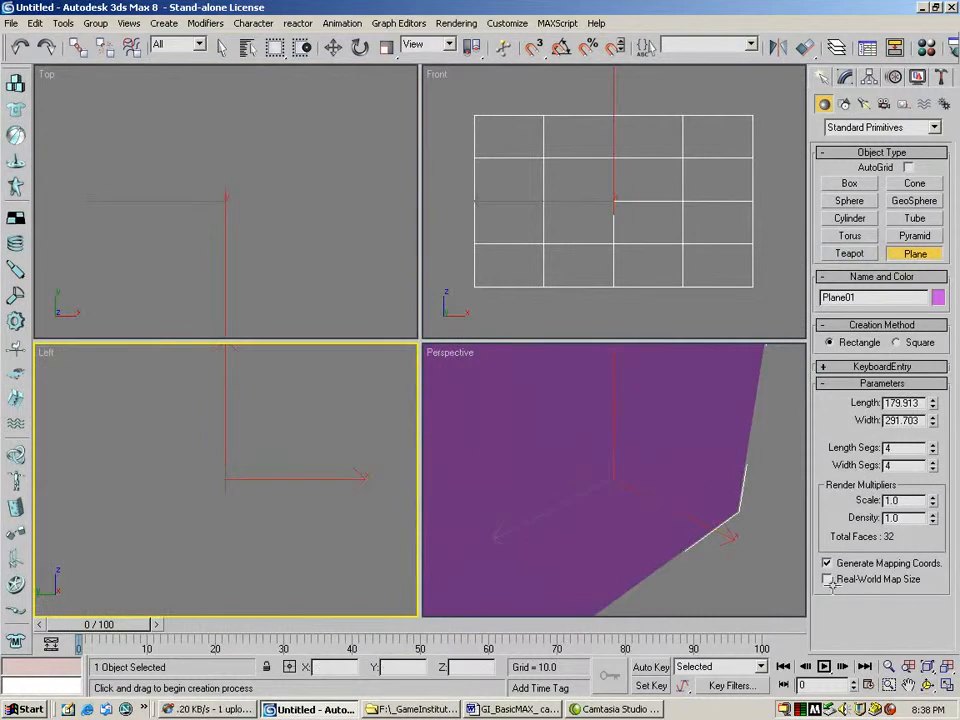
Step: Maximize the Perspective view with the whole plane in frame and show its edges over the shaded faces
right_click(788, 520)
left_click(946, 686)
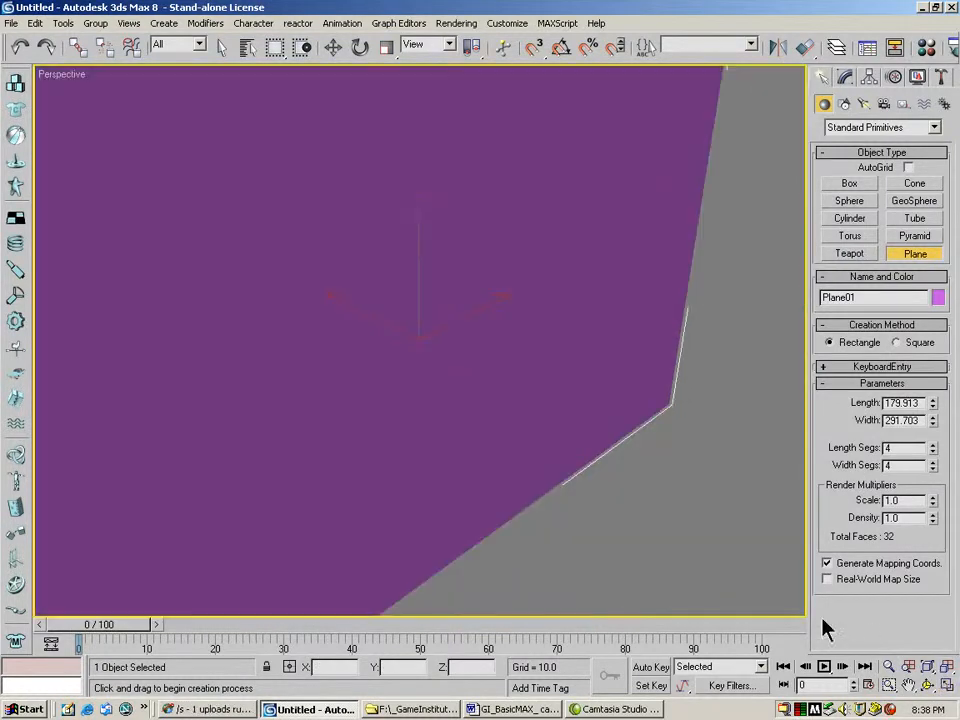
left_click(888, 666)
left_click_drag(499, 317, 645, 401)
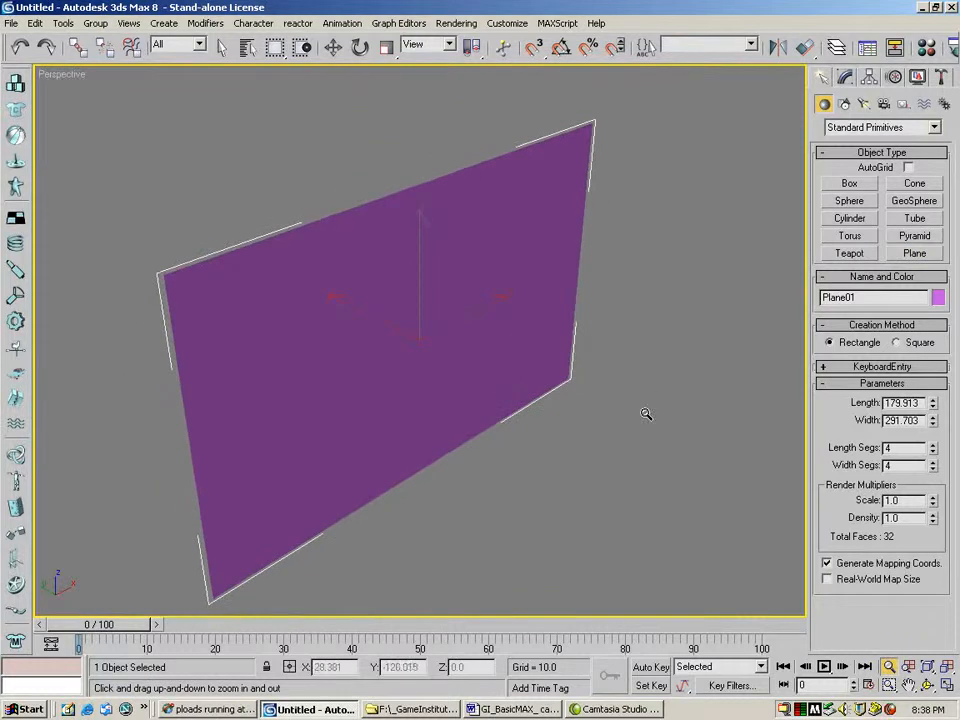
right_click(72, 78)
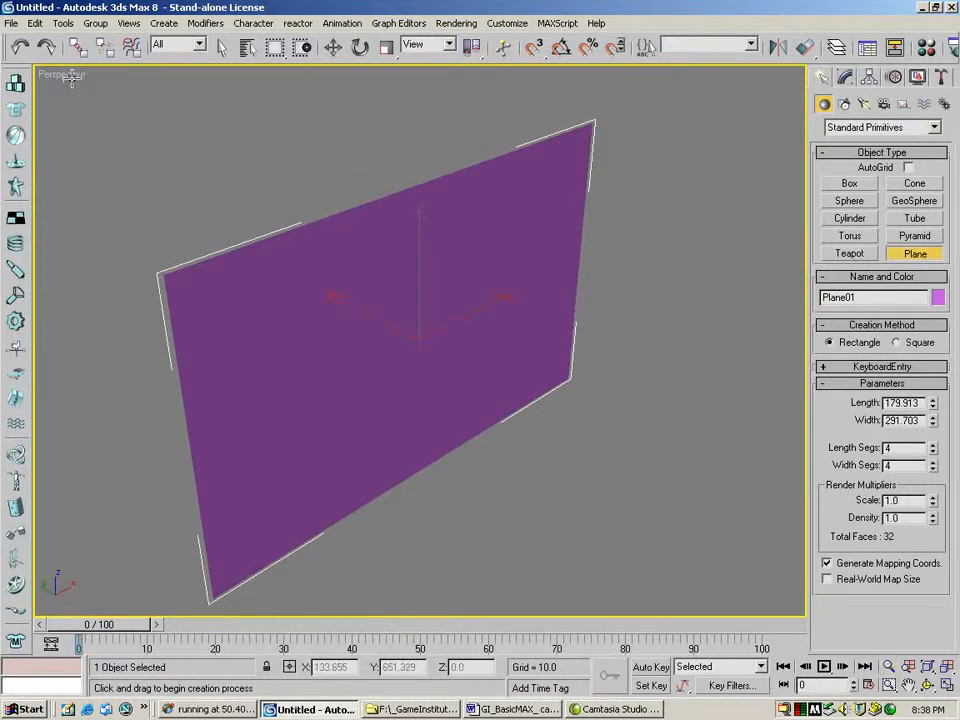
right_click(69, 75)
left_click(100, 148)
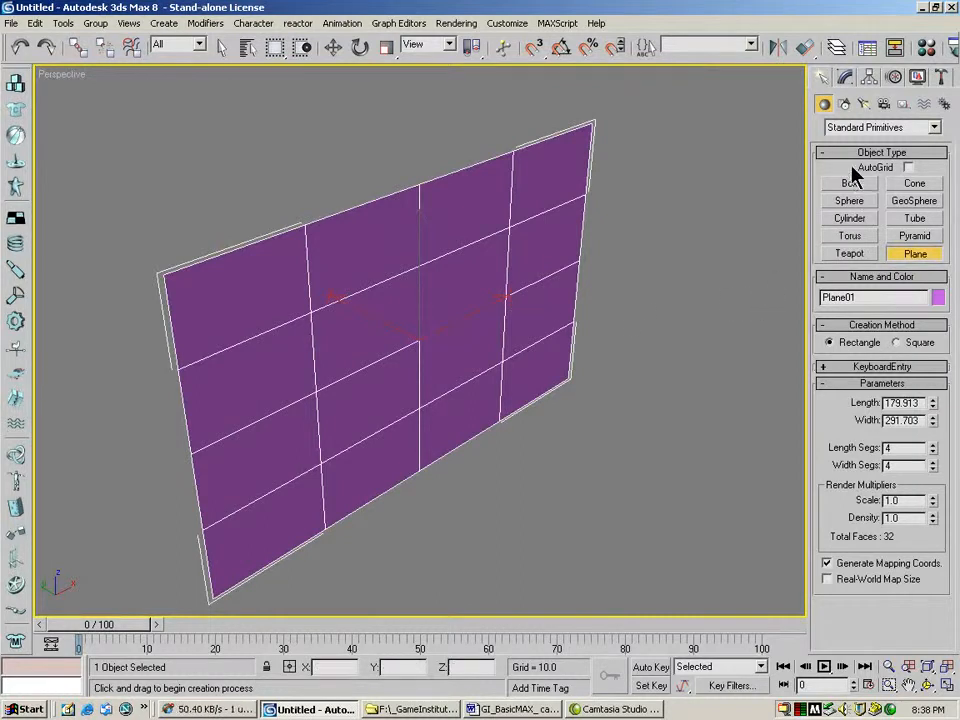
Step: Apply a Lattice modifier to the plane and compare the object with the modifier switched off and on
left_click(846, 80)
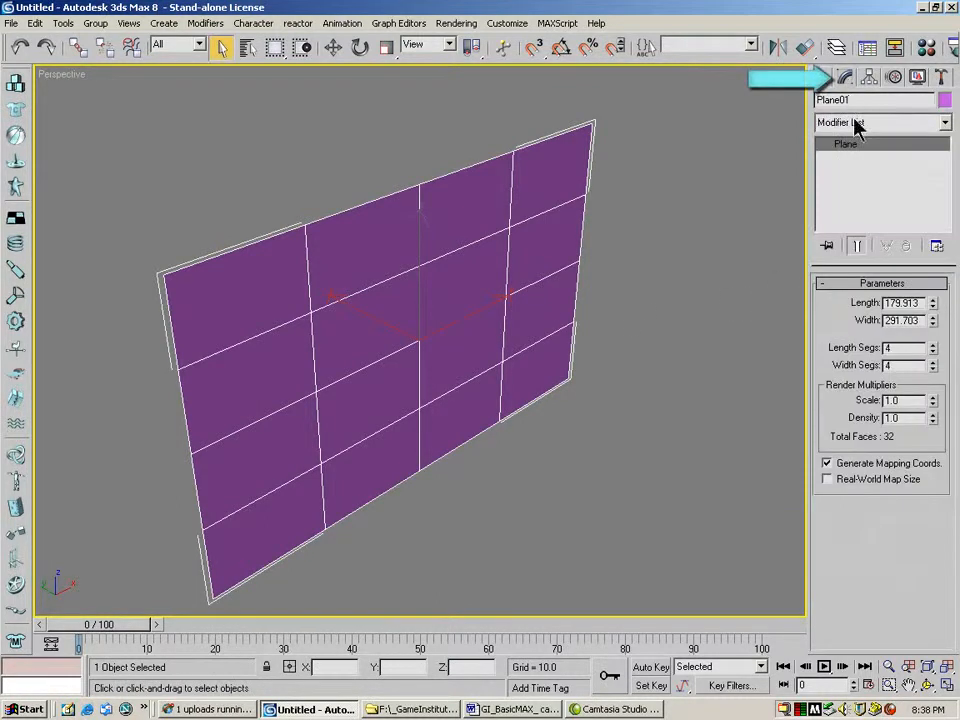
left_click(945, 122)
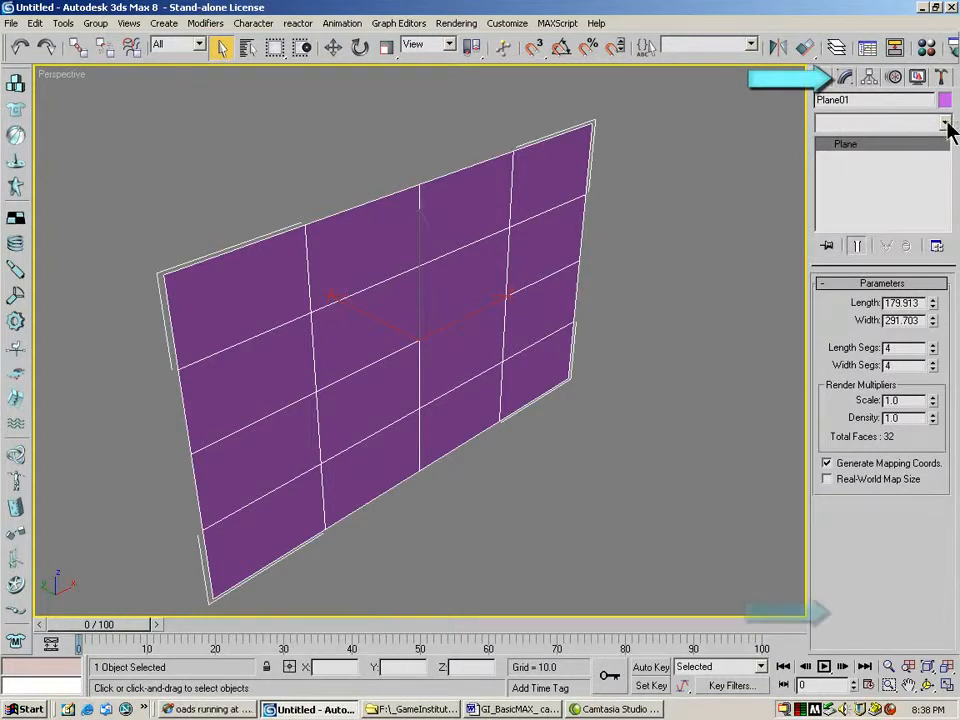
scroll(933, 308, "down", 8)
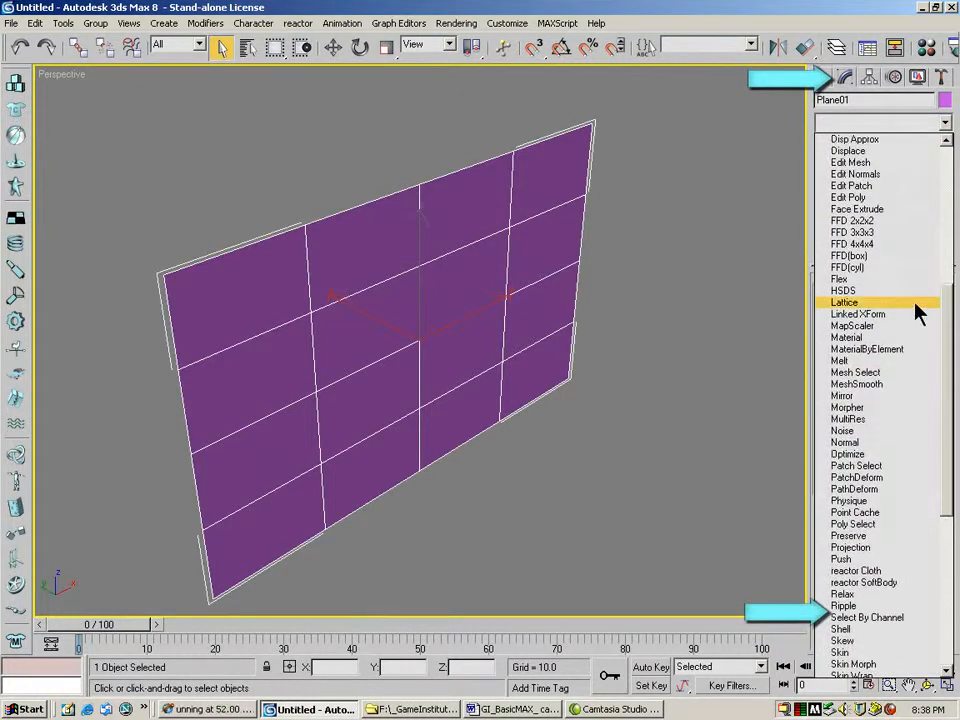
left_click(882, 304)
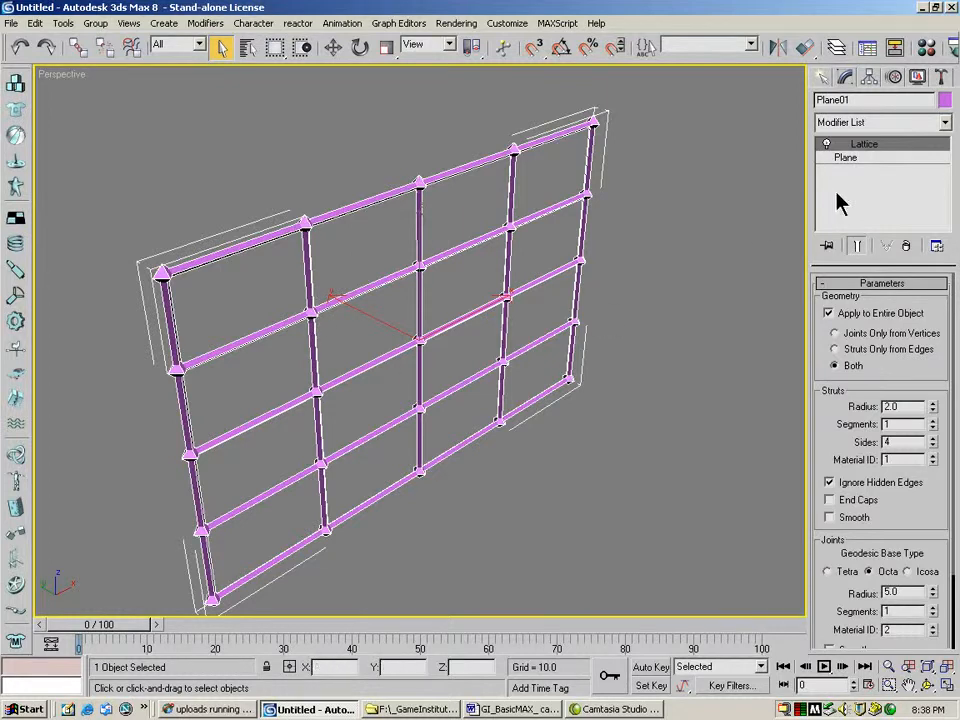
left_click(827, 145)
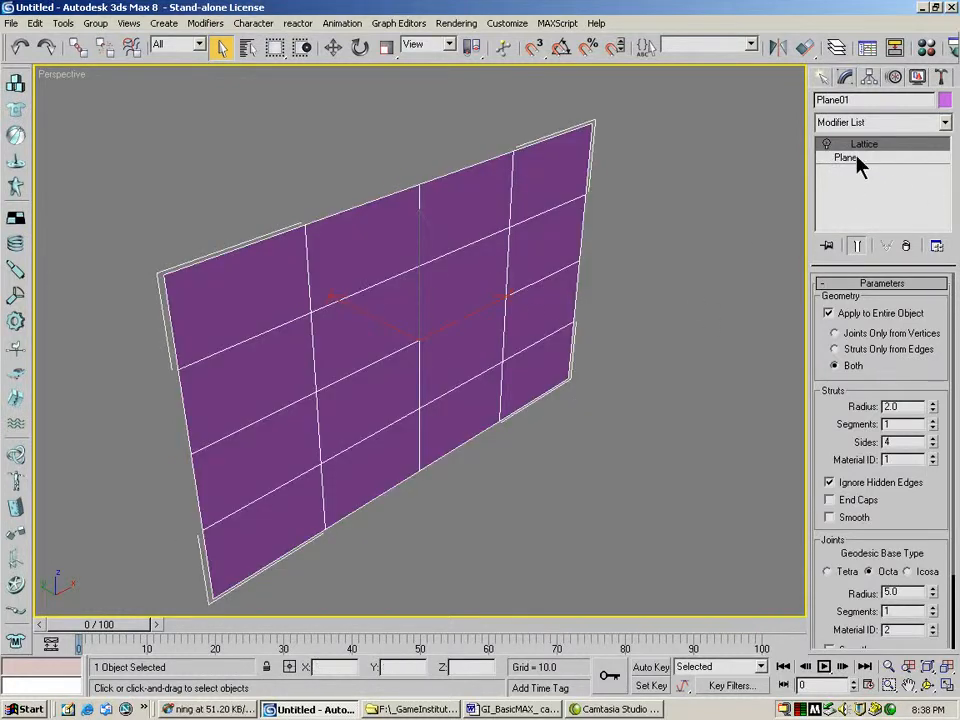
left_click(827, 145)
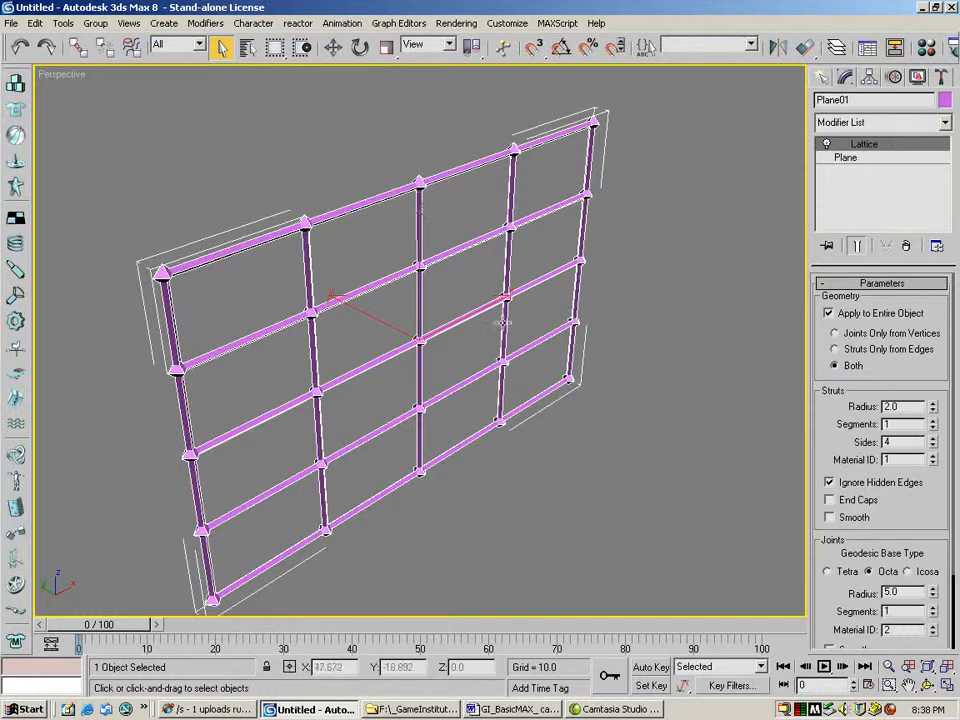
Step: Try the lattice as Joints Only from Vertices and Struts Only from Edges, and return its geometry to Both
left_click(835, 333)
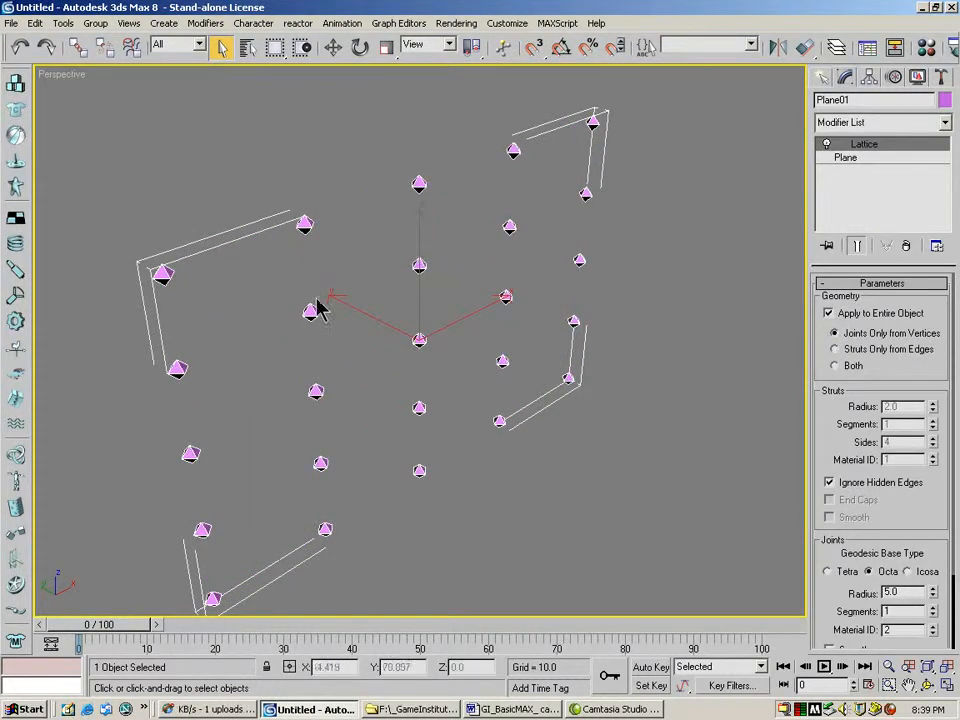
left_click(826, 144)
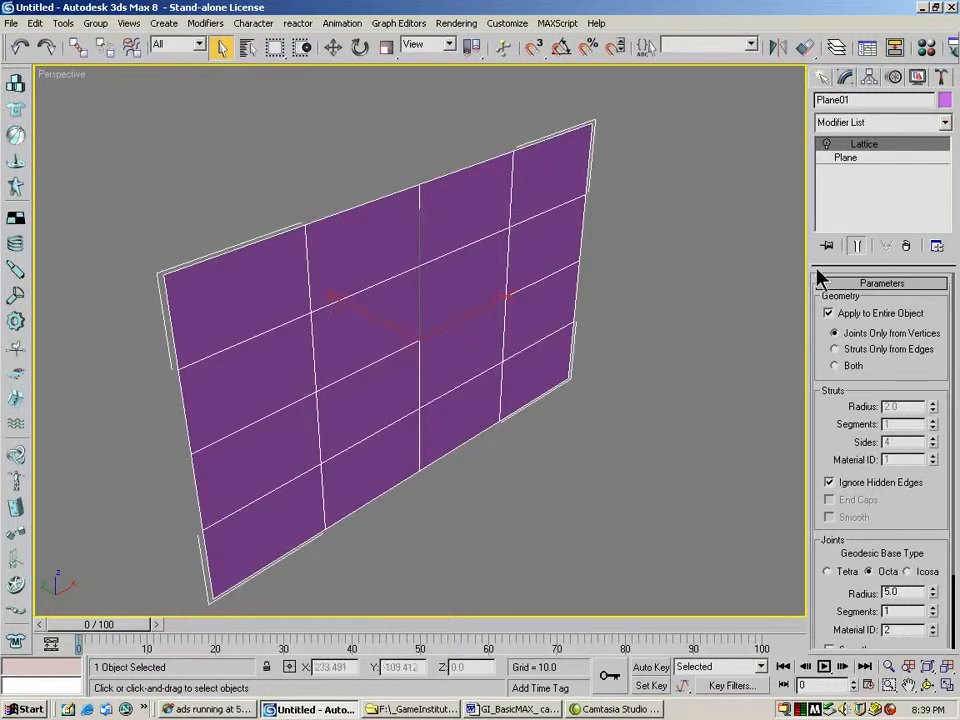
left_click(827, 145)
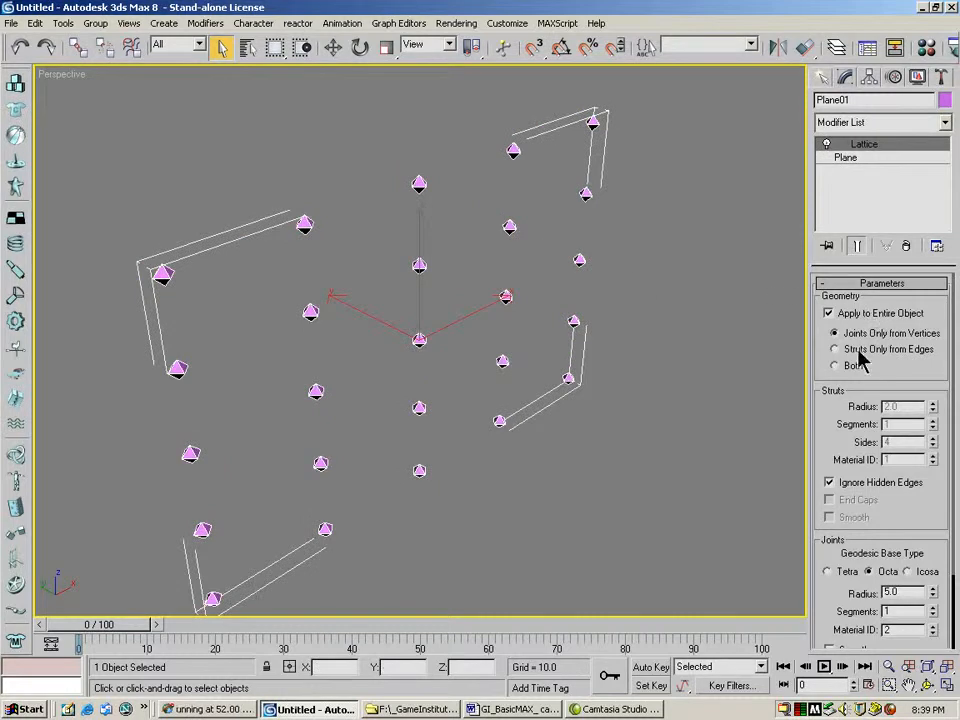
left_click(836, 350)
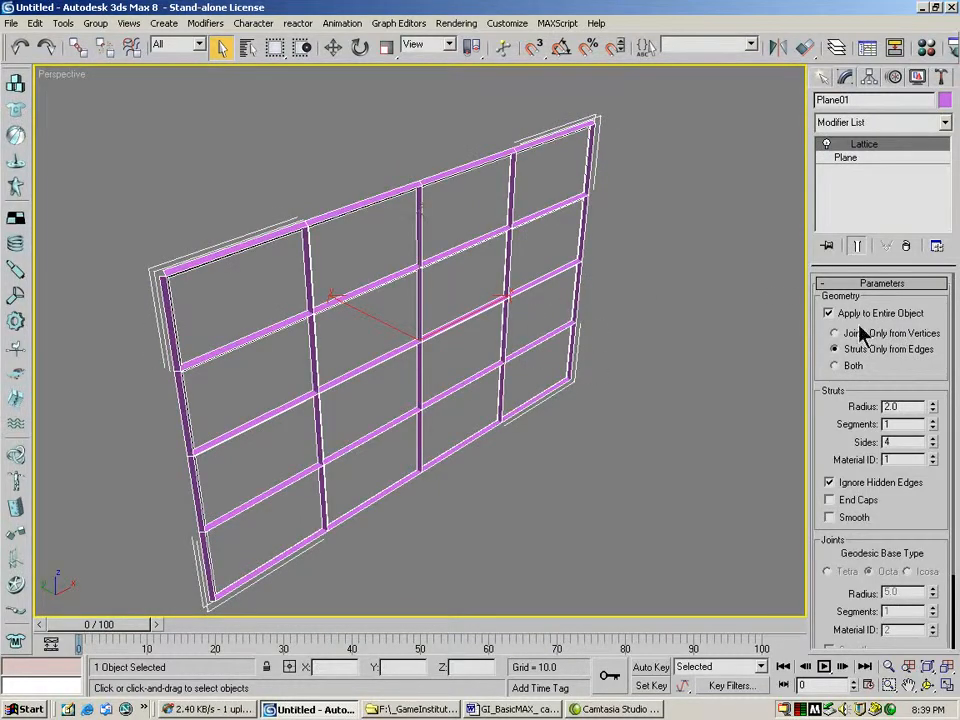
left_click(836, 366)
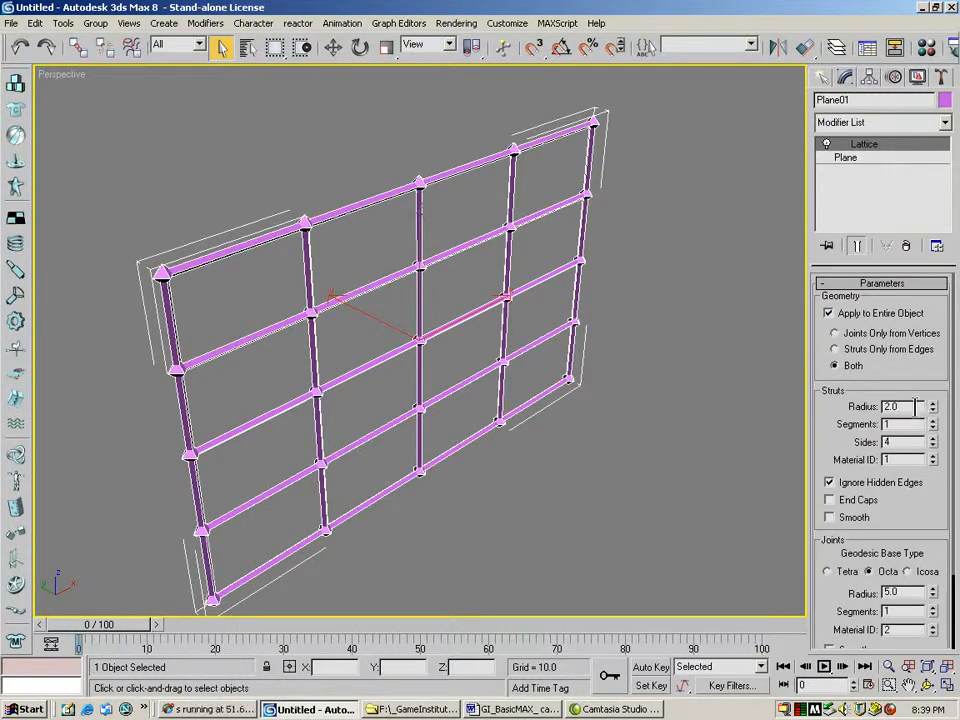
Step: Set the lattice struts' radius to 3.5, and try 2 strut segments before restoring 1
mouse_move(933, 410)
left_mouse_down()
mouse_move(927, 366)
mouse_move(936, 412)
left_mouse_up()
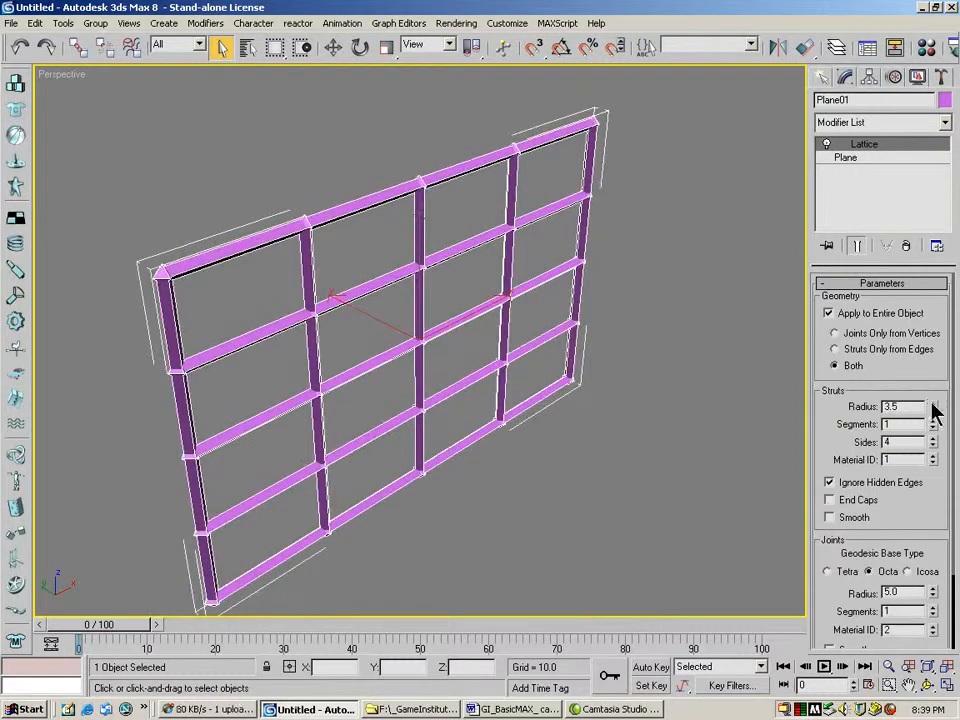
left_click(934, 420)
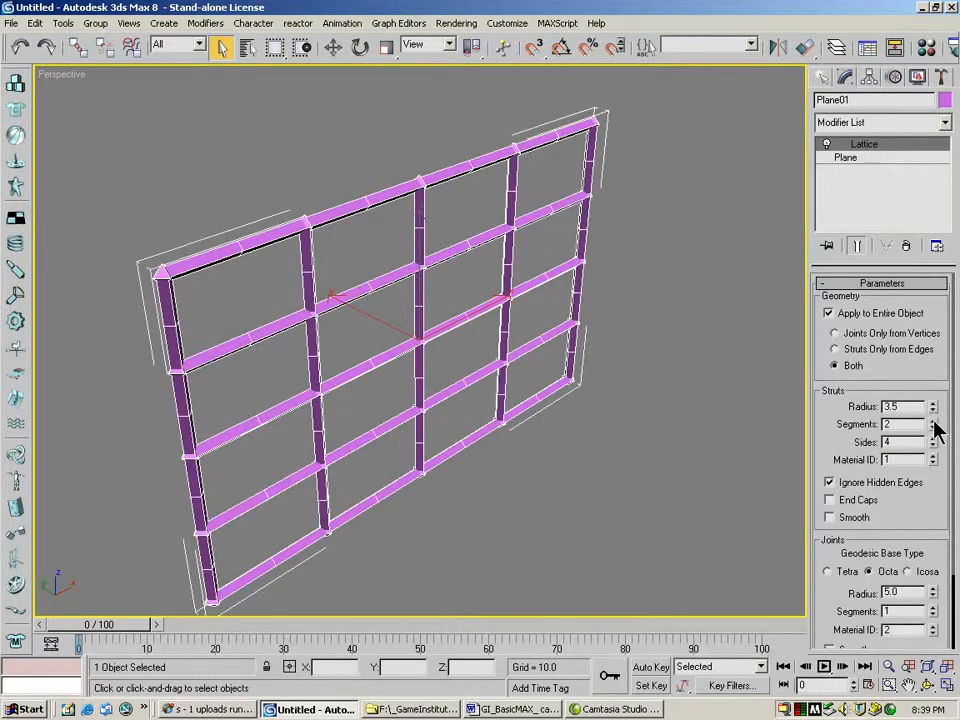
double_click(934, 429)
Step: Try 11 sides on the lattice struts, and return the number of sides to 4
left_click(933, 438)
left_click(933, 438)
left_click(933, 438)
left_click(933, 438)
left_click(933, 438)
left_click(933, 438)
left_click(933, 438)
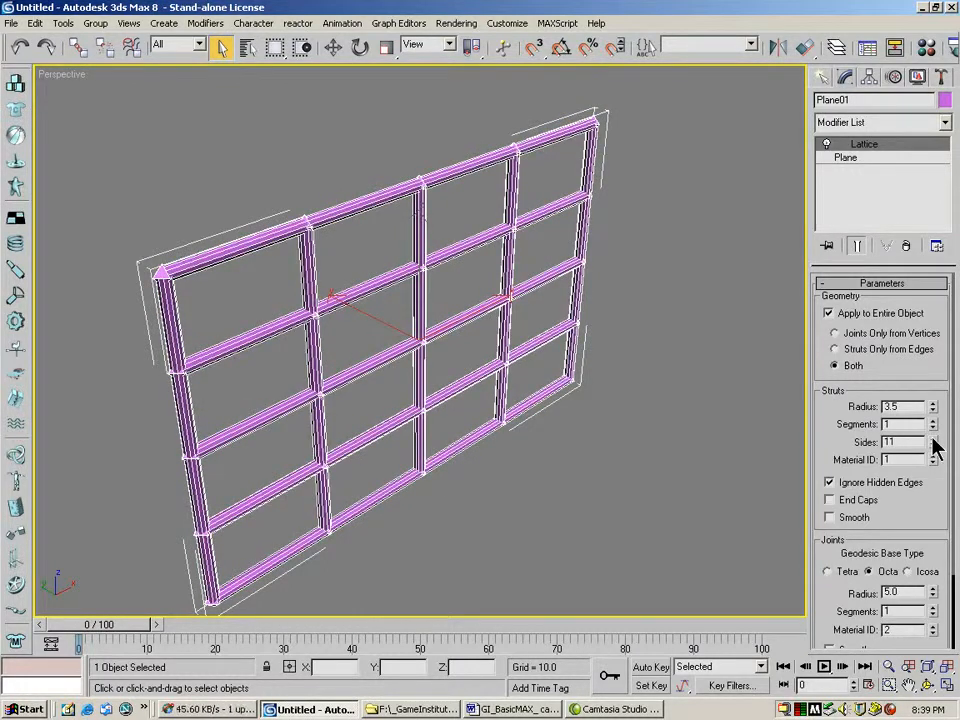
left_click(933, 446)
left_click(933, 446)
left_click(933, 446)
left_click(933, 446)
left_click(933, 446)
left_click(933, 446)
left_click(933, 446)
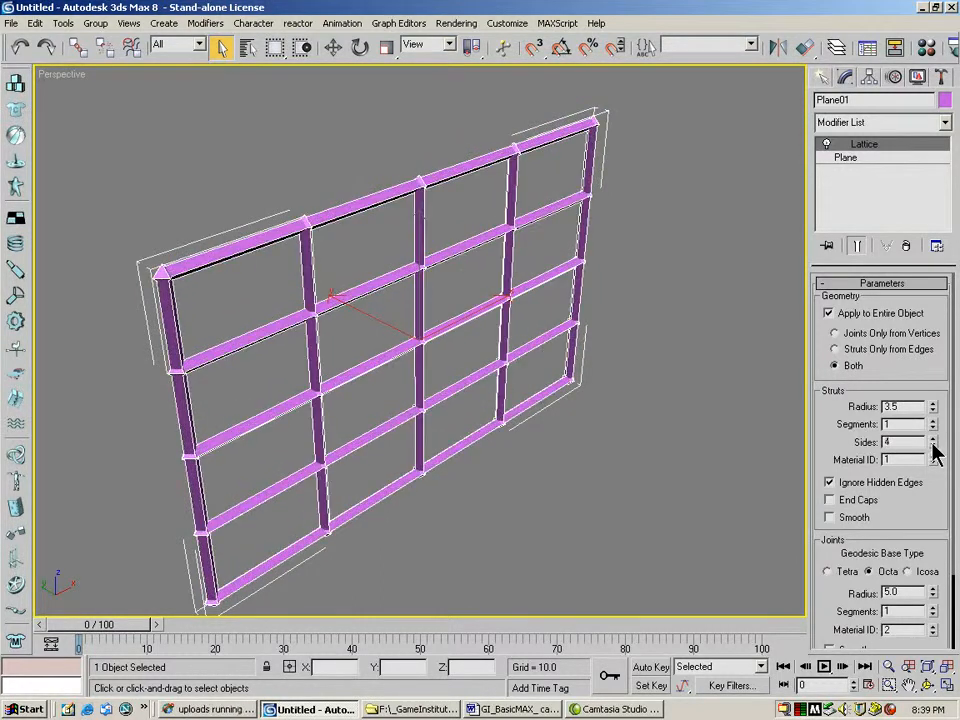
Step: Set the lattice joints to the Icosa geodesic base type with a radius of 6.5
left_click_drag(913, 505, 916, 375)
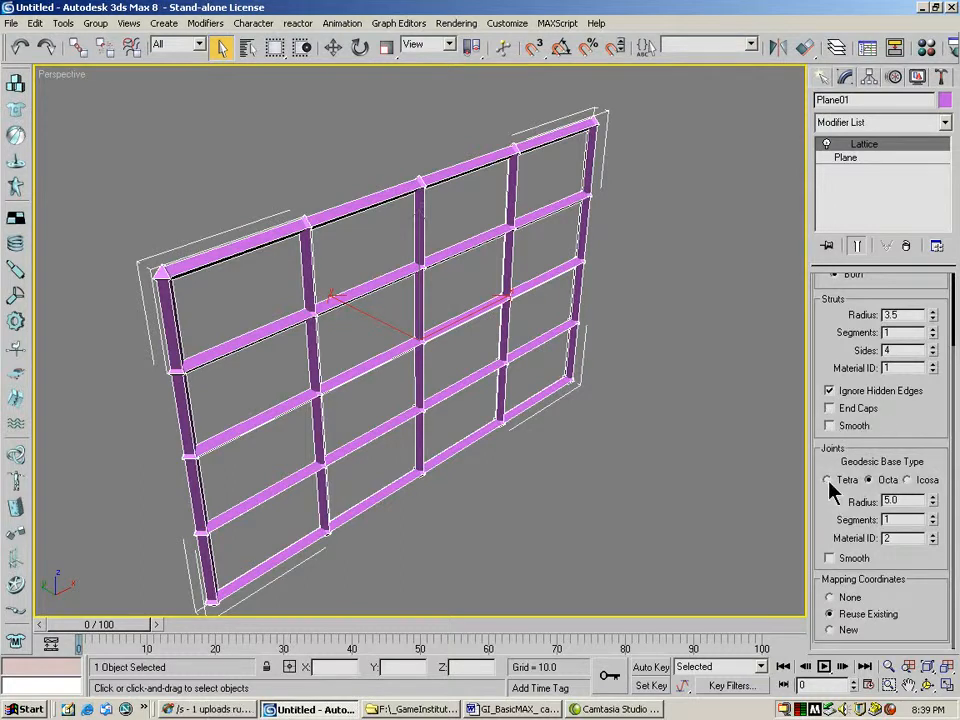
left_click(908, 480)
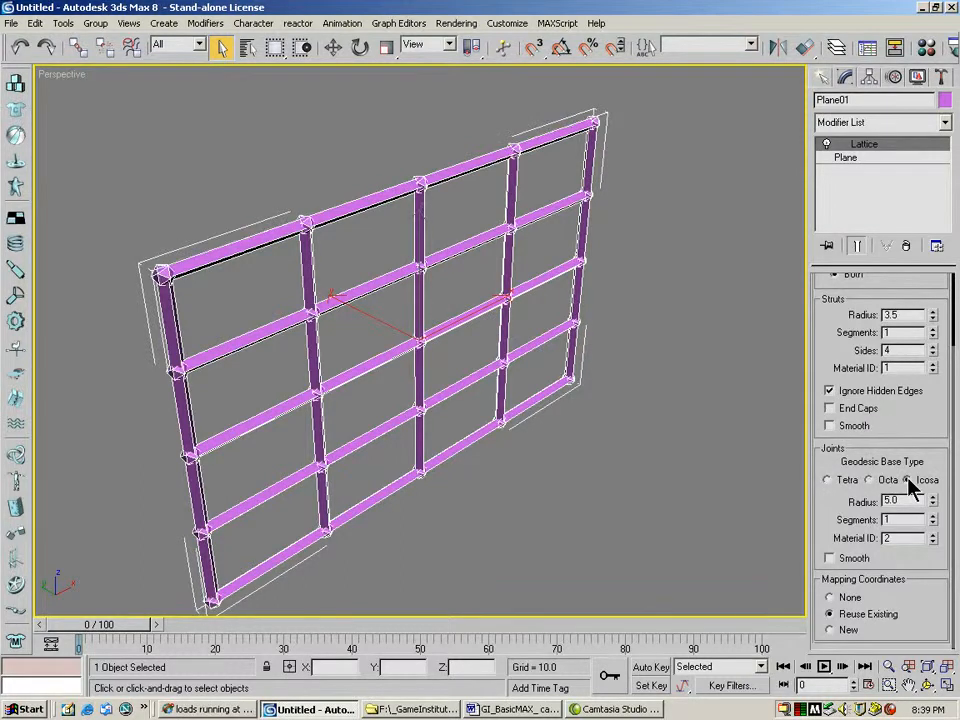
left_click(828, 480)
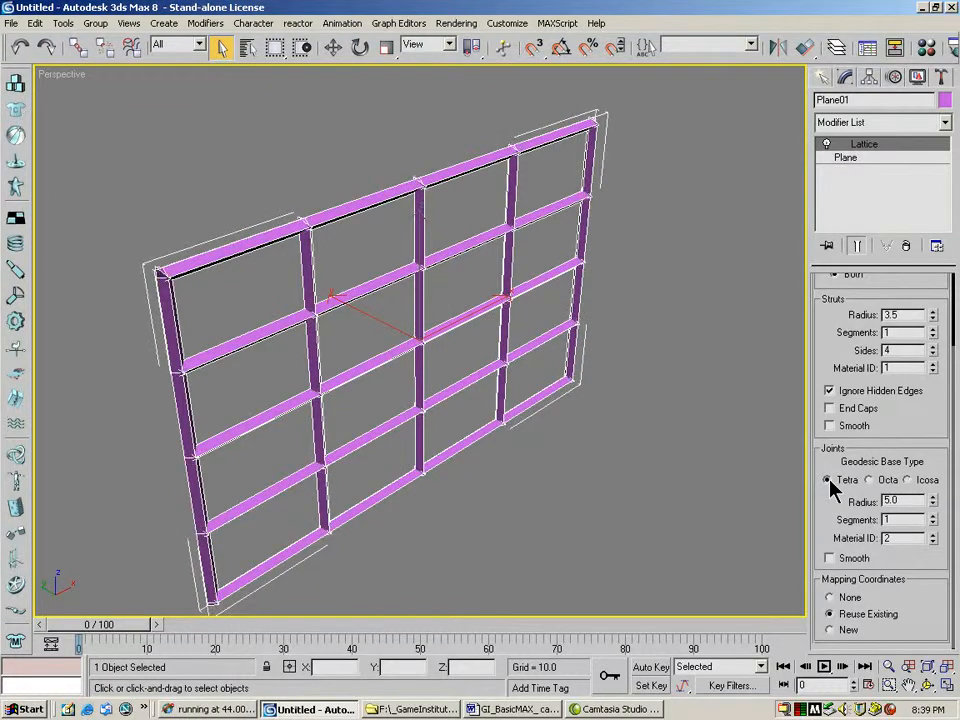
left_click(908, 480)
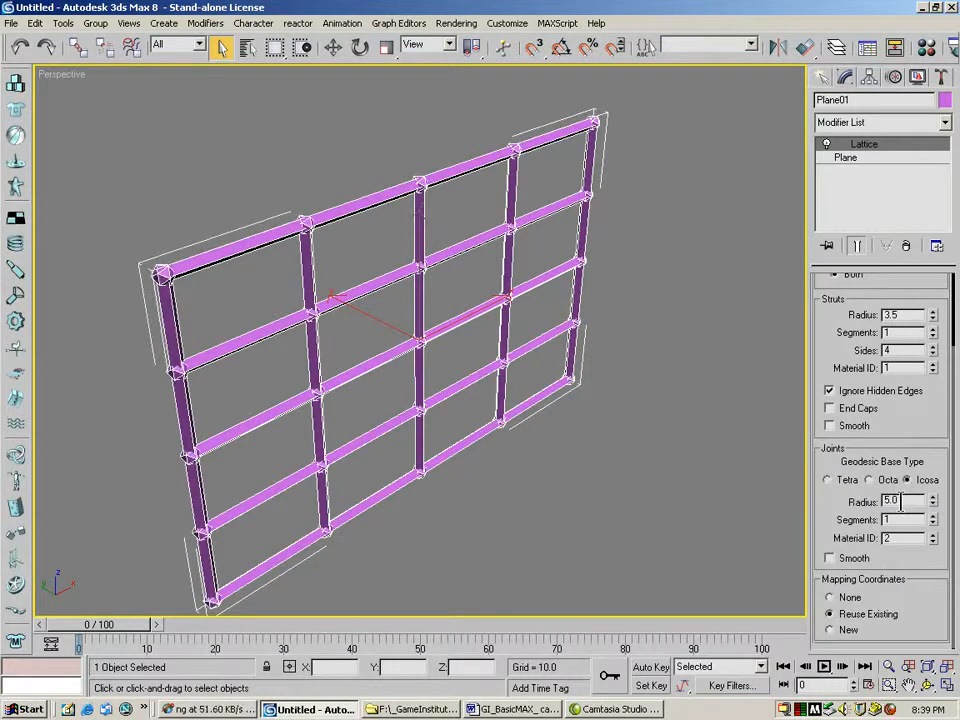
mouse_move(934, 503)
left_mouse_down()
mouse_move(931, 480)
mouse_move(931, 515)
mouse_move(929, 481)
left_mouse_up()
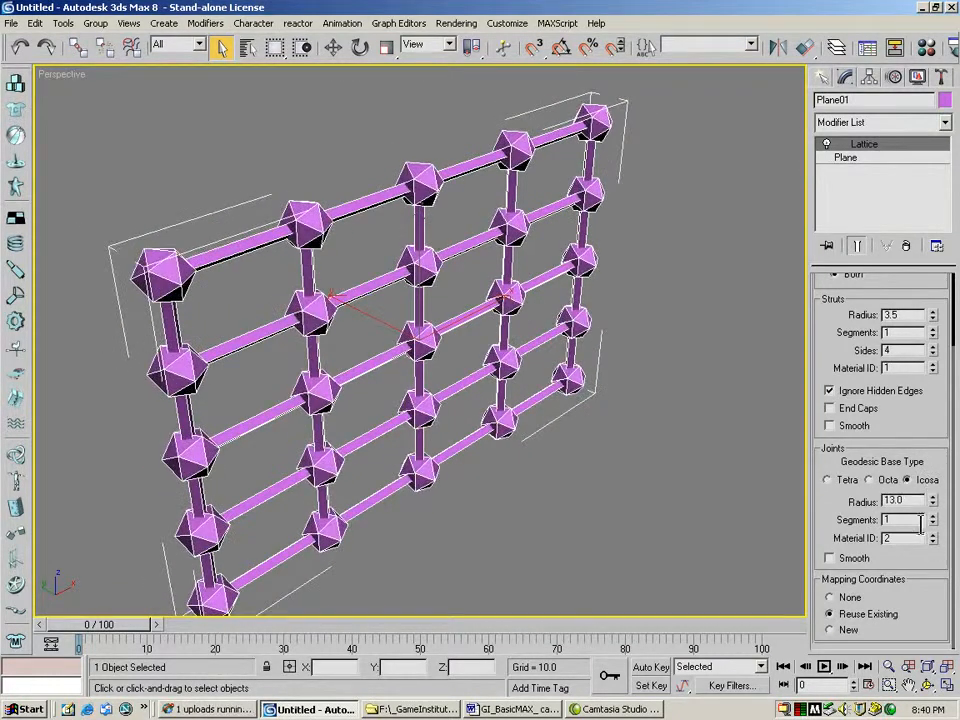
mouse_move(934, 527)
left_mouse_down()
mouse_move(934, 535)
mouse_move(932, 514)
mouse_move(932, 535)
left_mouse_up()
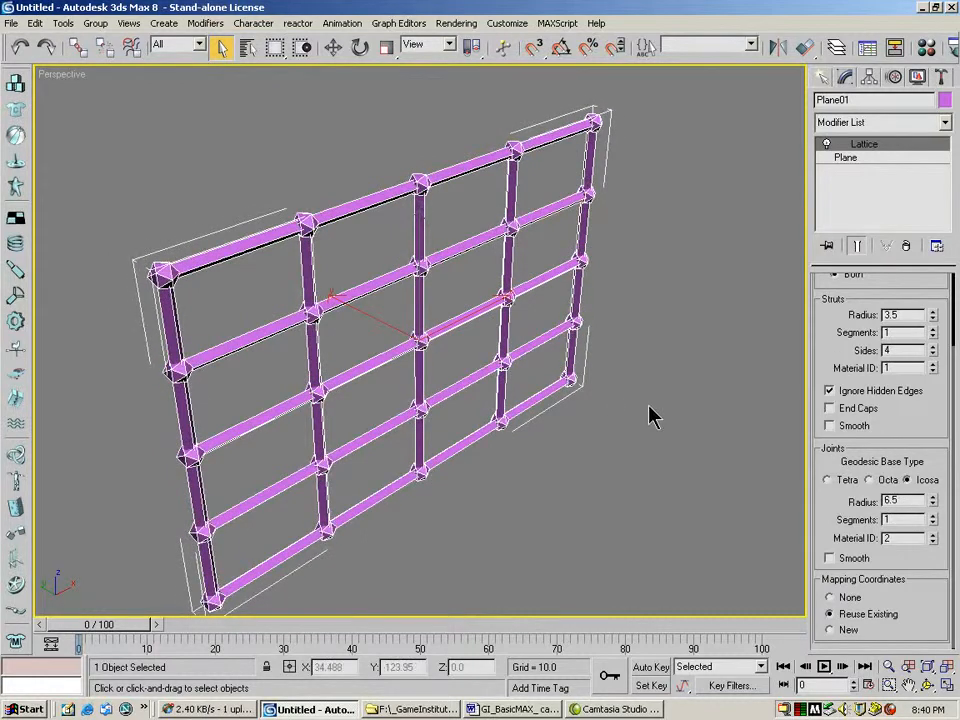
Step: Delete the latticed plane from the scene
left_click(821, 80)
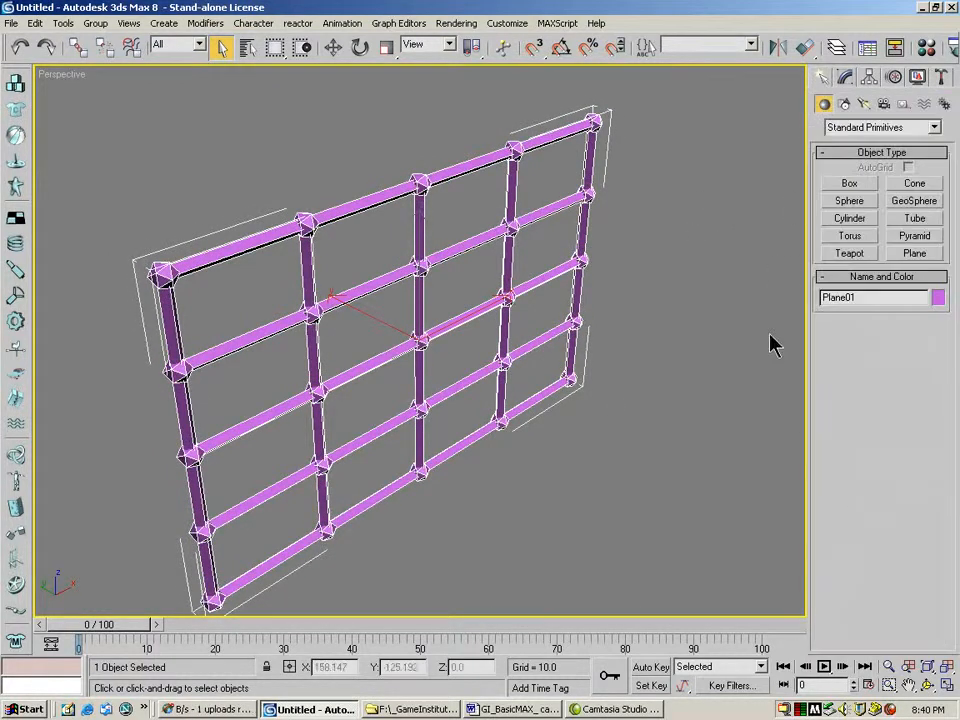
key("Delete")
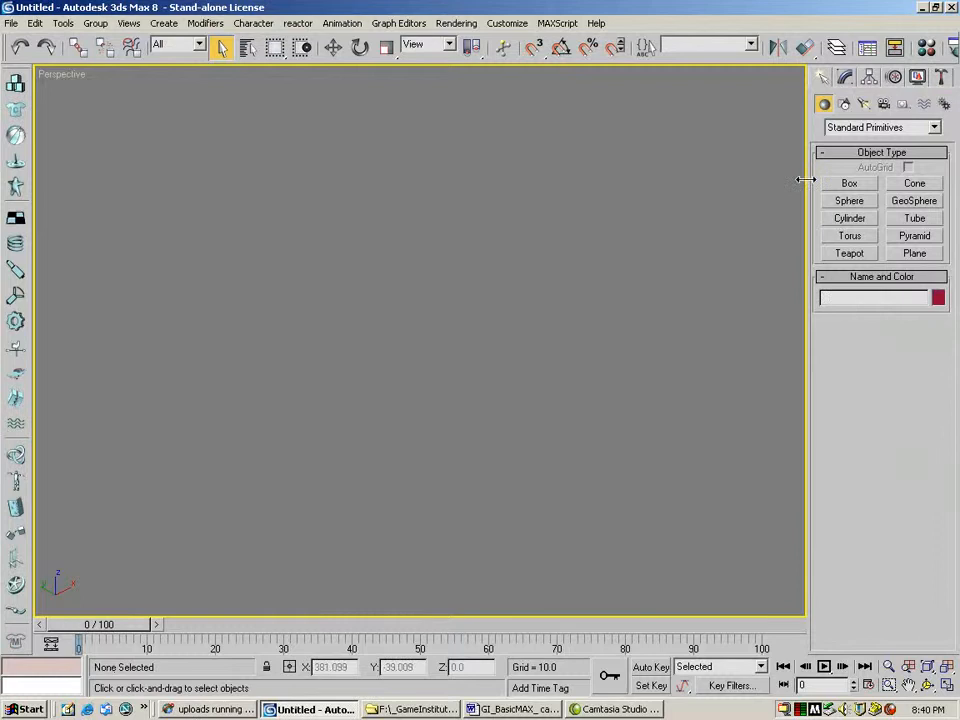
left_click(915, 253)
left_click_drag(205, 188, 330, 370)
right_click(330, 370)
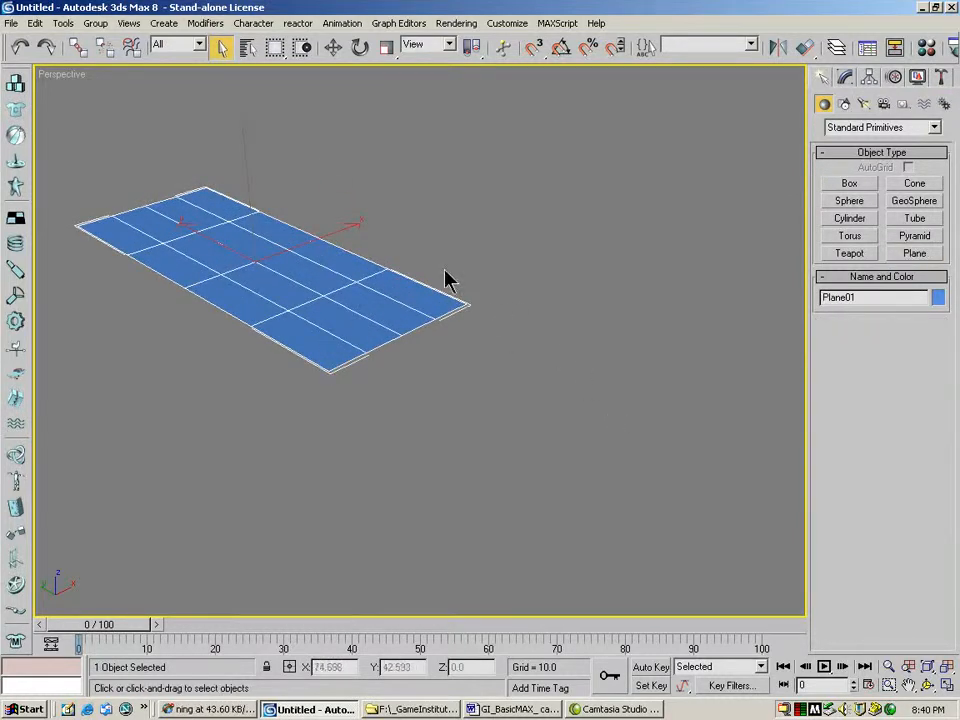
left_click(20, 46)
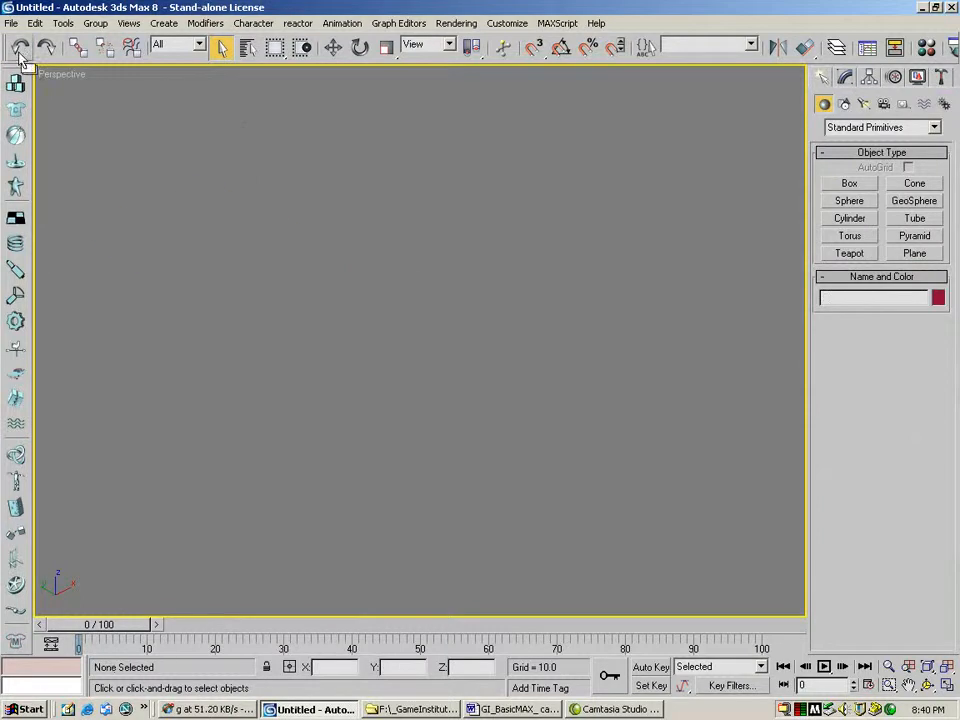
Step: Restore the four-view layout and create a plane about 332 units wide and 218 units long in the Front view
left_click(947, 684)
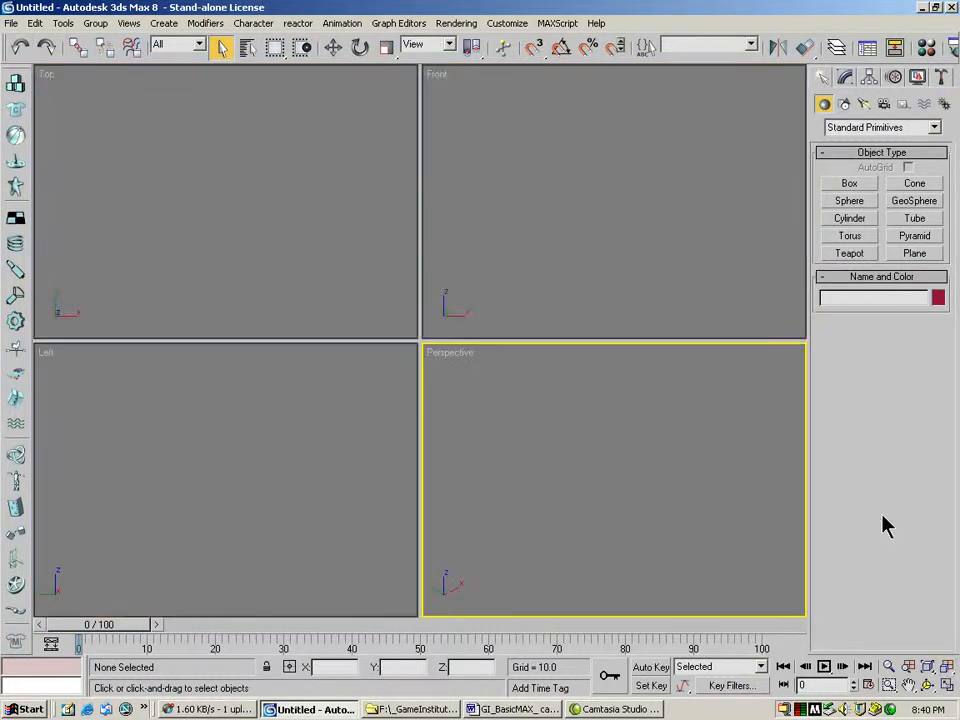
left_click(914, 253)
left_click_drag(470, 100, 787, 308)
Step: Give the new plane 4 length segments and 7 width segments
left_click(933, 447)
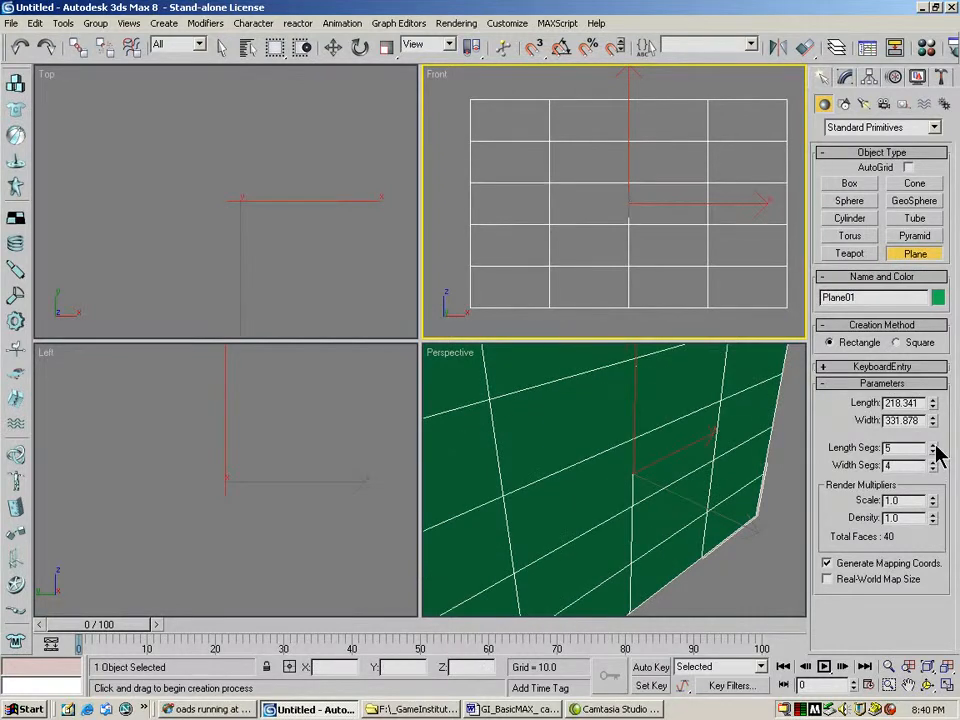
left_click(933, 451)
left_click(933, 461)
left_click(933, 461)
left_click(933, 461)
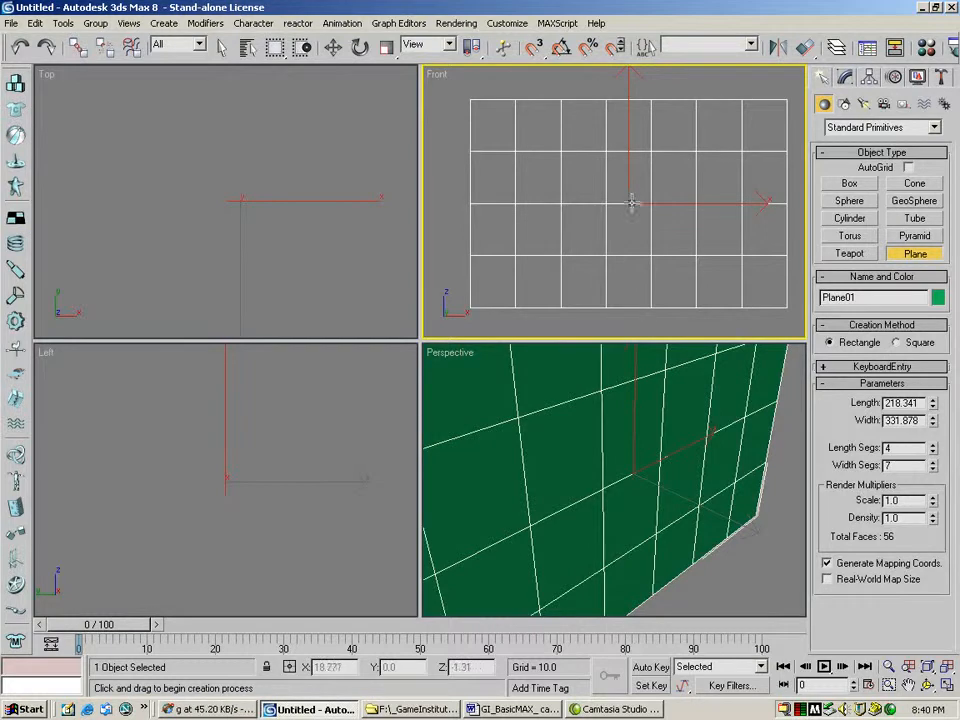
Step: Maximize the Perspective view and convert the segmented plane to an Editable Poly
right_click(761, 589)
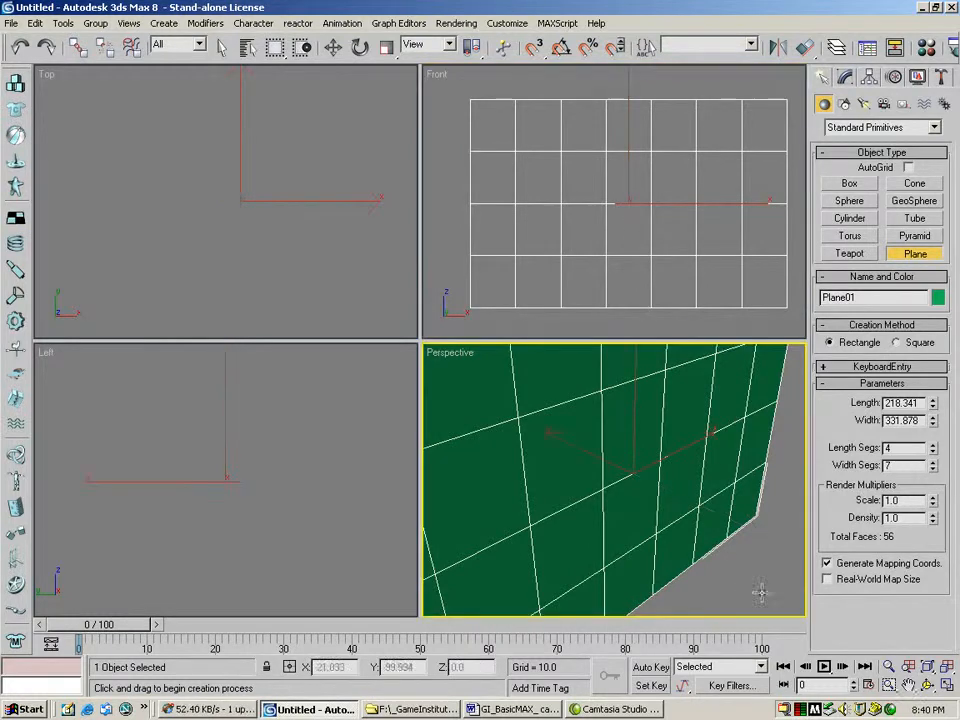
left_click(944, 684)
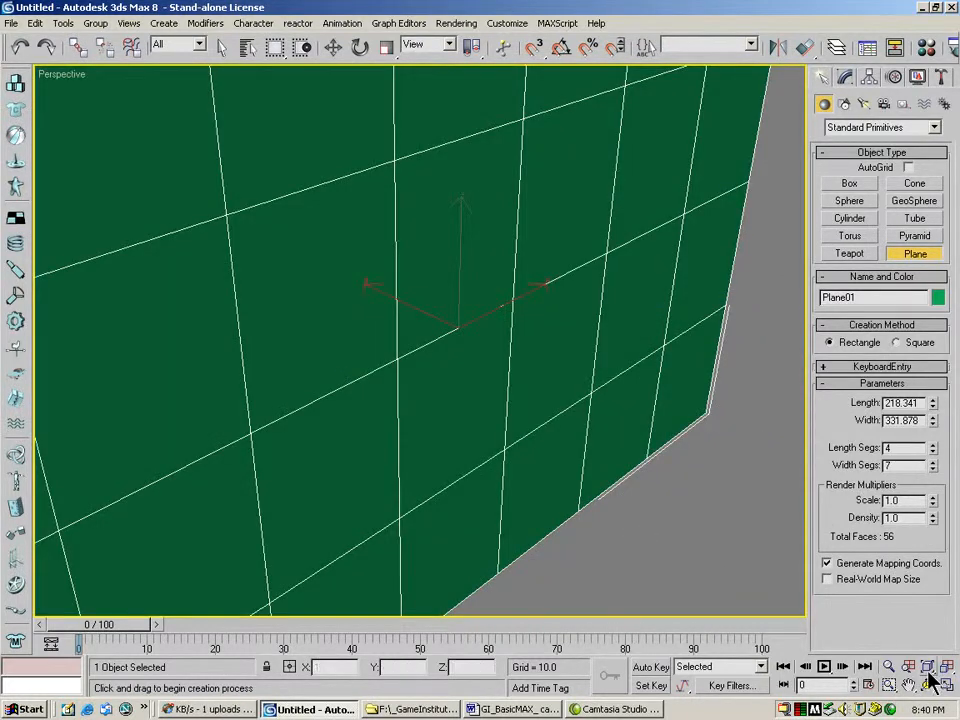
left_click(889, 666)
left_click_drag(450, 275, 383, 343)
left_click(929, 685)
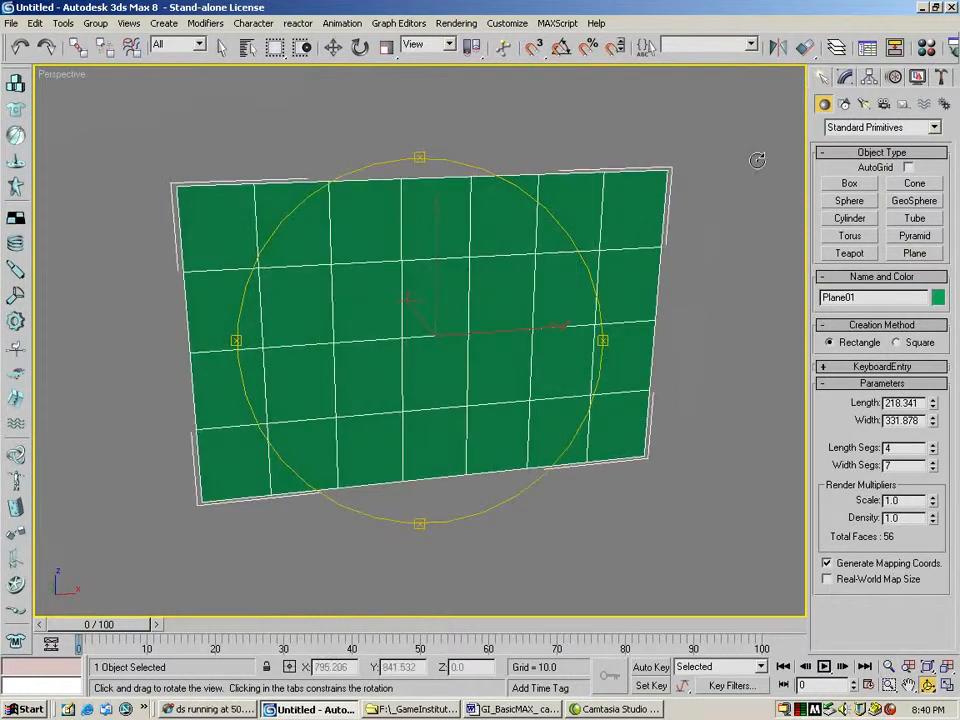
left_click(845, 79)
right_click(845, 143)
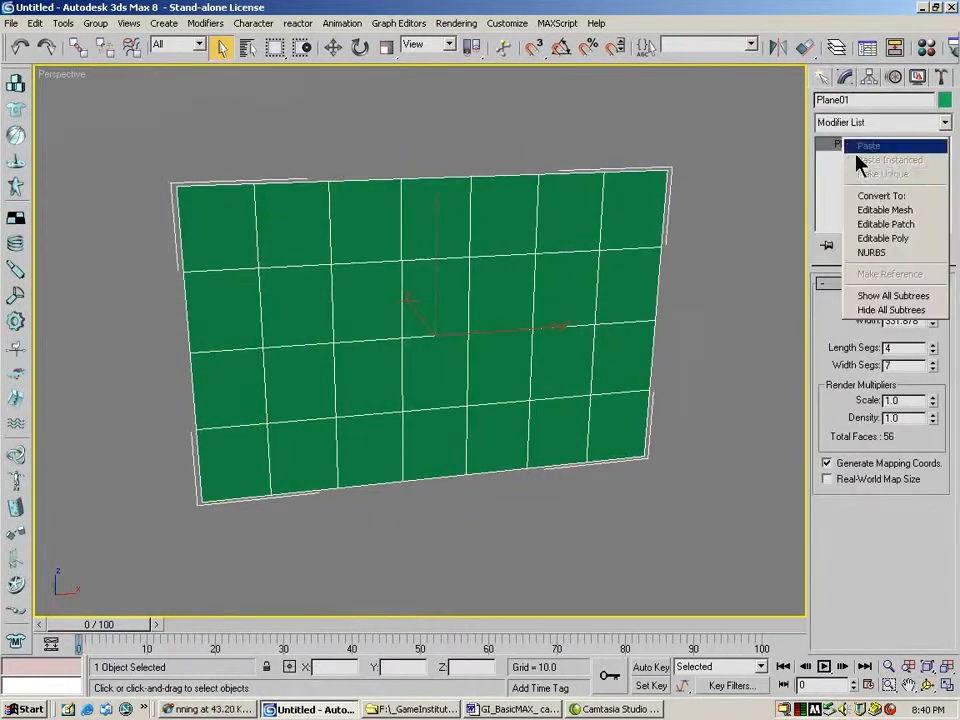
left_click(880, 240)
Step: Raise the six inner vertices of the upper interior row to about Z 68 and lower the lower interior row's six to about Z -77
left_click(836, 303)
left_click_drag(312, 264, 626, 277)
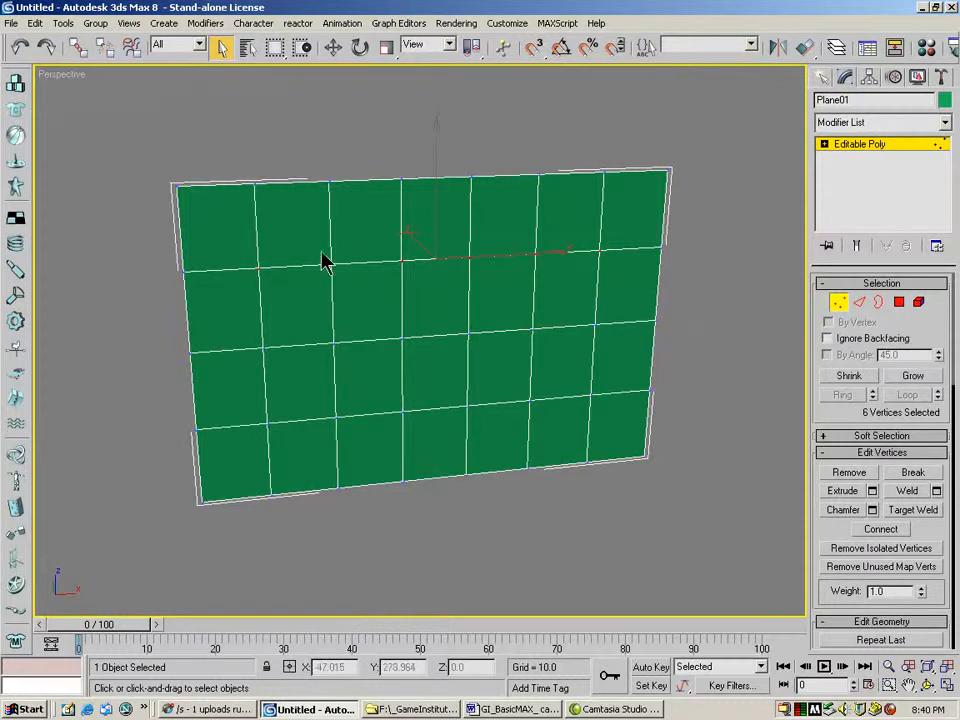
left_click(334, 48)
left_click_drag(438, 161, 438, 139)
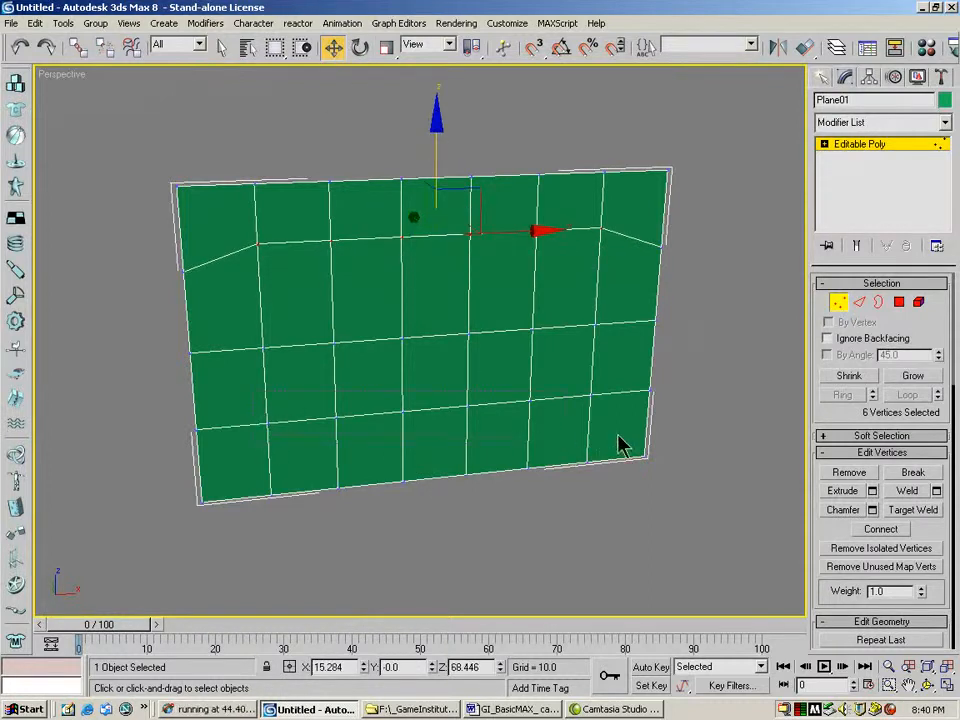
left_click_drag(605, 437, 608, 439)
mouse_move(438, 332)
left_mouse_down()
mouse_move(437, 255)
mouse_move(443, 349)
left_mouse_up()
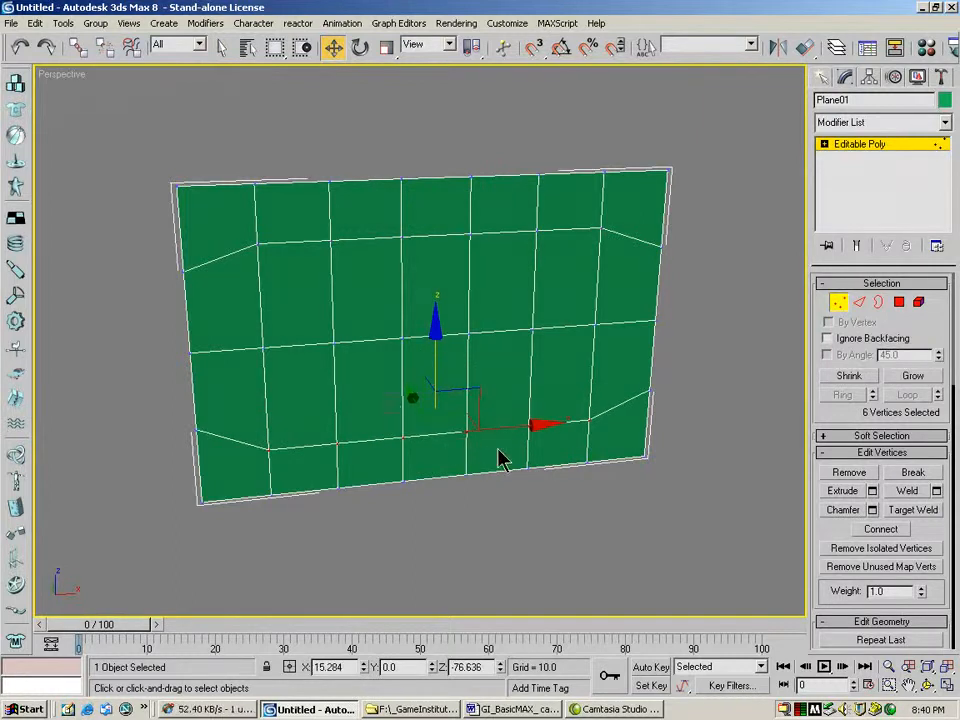
Step: Raise the two middle vertices of the lower interior row and lower those of the upper interior row to about Z 42.5
left_click_drag(431, 354, 392, 254)
left_click_drag(470, 260, 477, 262)
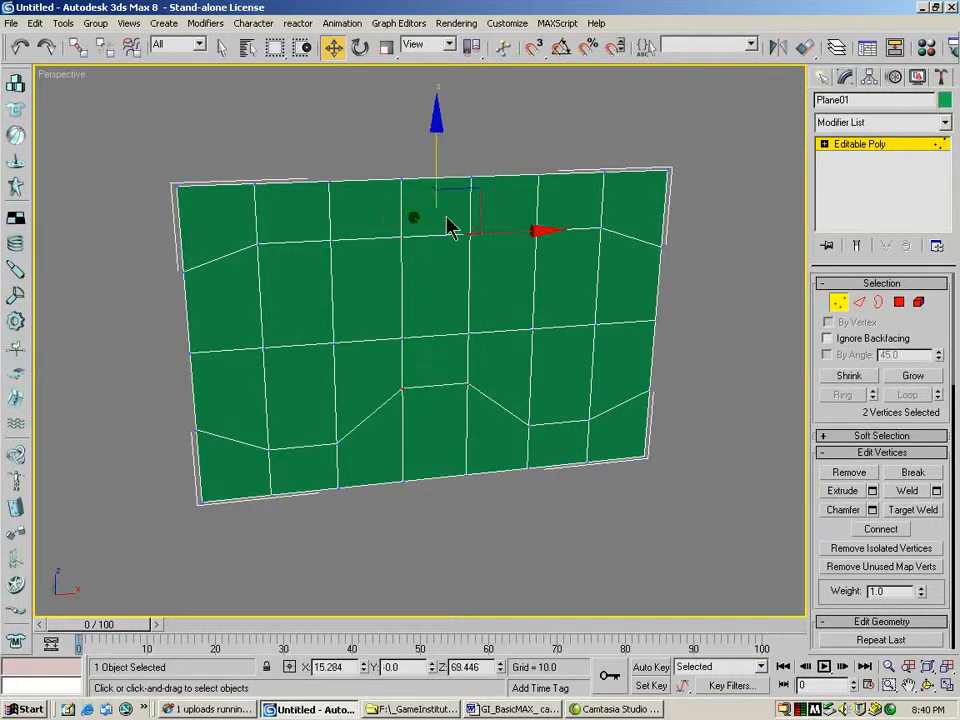
left_click_drag(435, 152, 435, 188)
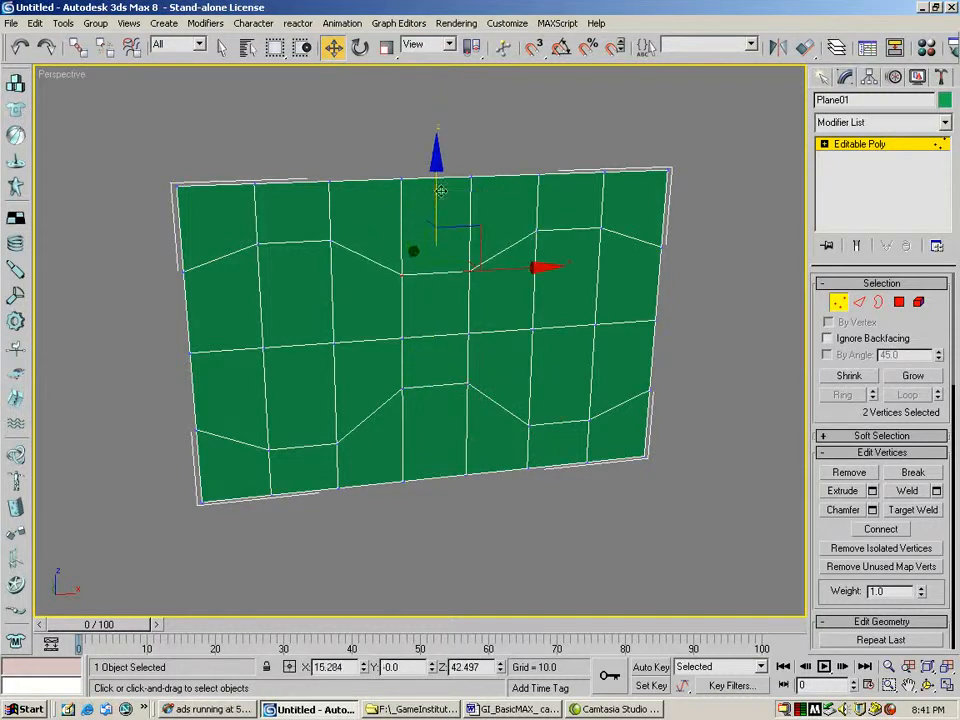
Step: Raise the four outer inner vertices of the upper interior row, and raise the four matching vertices on the plane's top edge
left_click_drag(620, 241, 616, 242)
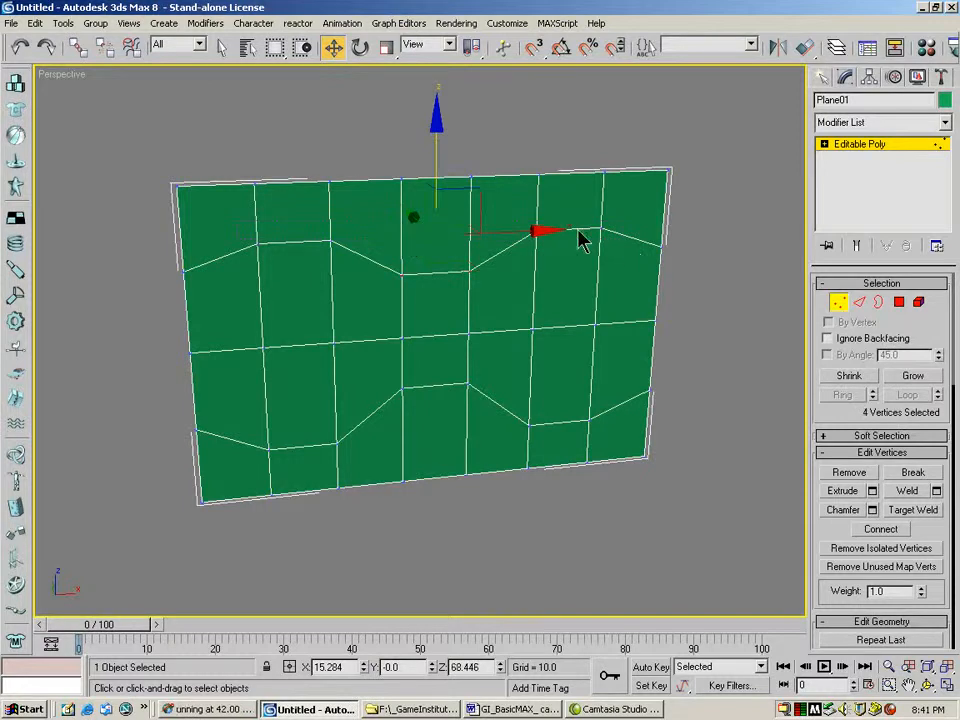
left_click_drag(437, 160, 435, 145)
left_click_drag(222, 140, 350, 200)
left_click_drag(538, 178, 621, 205, "ctrl")
left_click_drag(436, 118, 433, 80)
Step: Pull down the two middle and two next-to-corner vertices of the bottom edge, and raise the middle row's four central vertices to about Z 23
left_click_drag(388, 457, 489, 521)
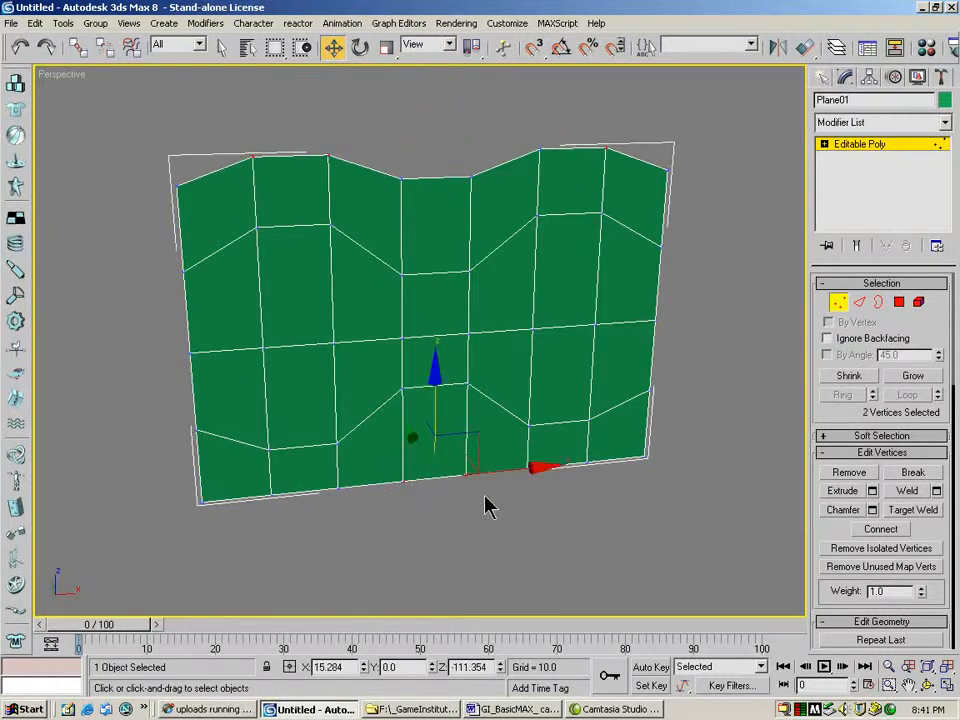
left_click_drag(435, 405, 435, 432)
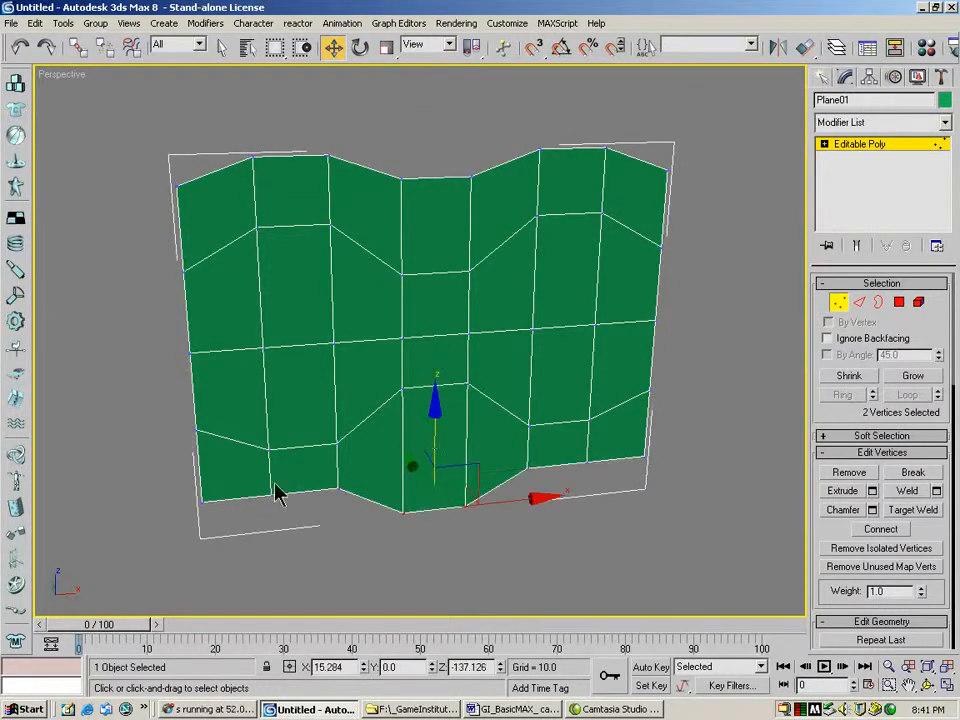
left_click_drag(250, 497, 292, 520)
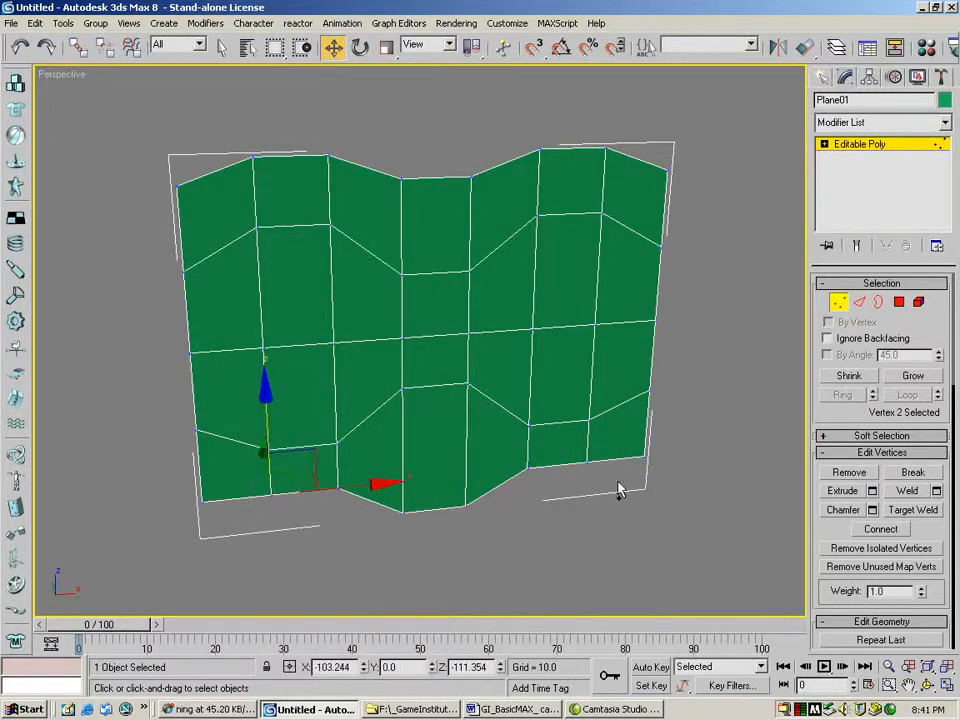
left_click_drag(610, 491, 610, 491, "ctrl")
left_click_drag(435, 381, 438, 420)
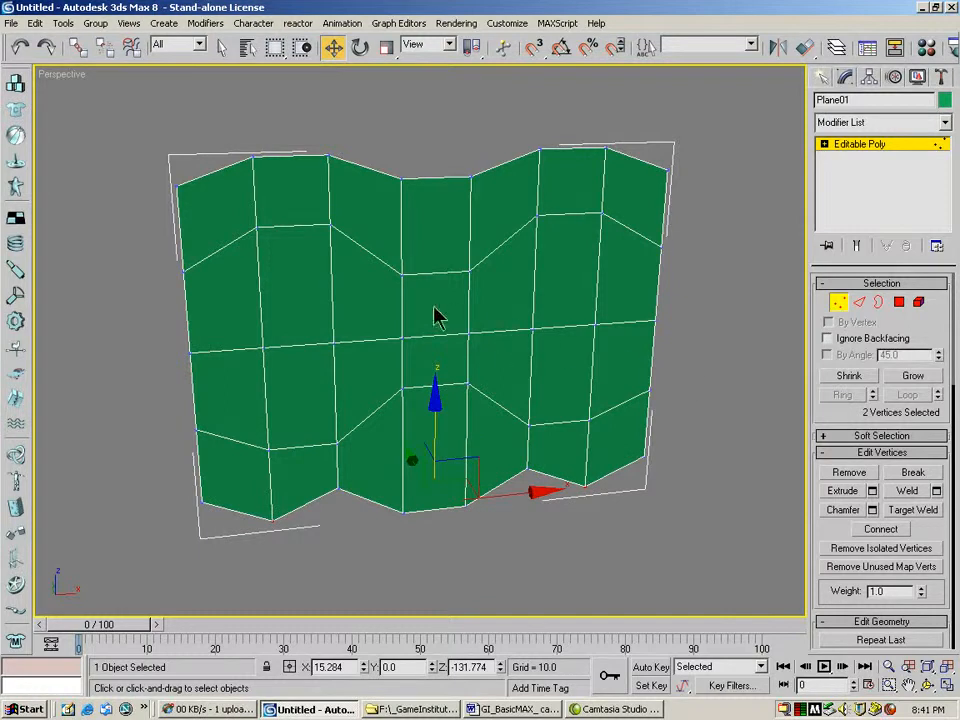
left_click_drag(482, 350, 545, 366)
left_click_drag(434, 282, 435, 240)
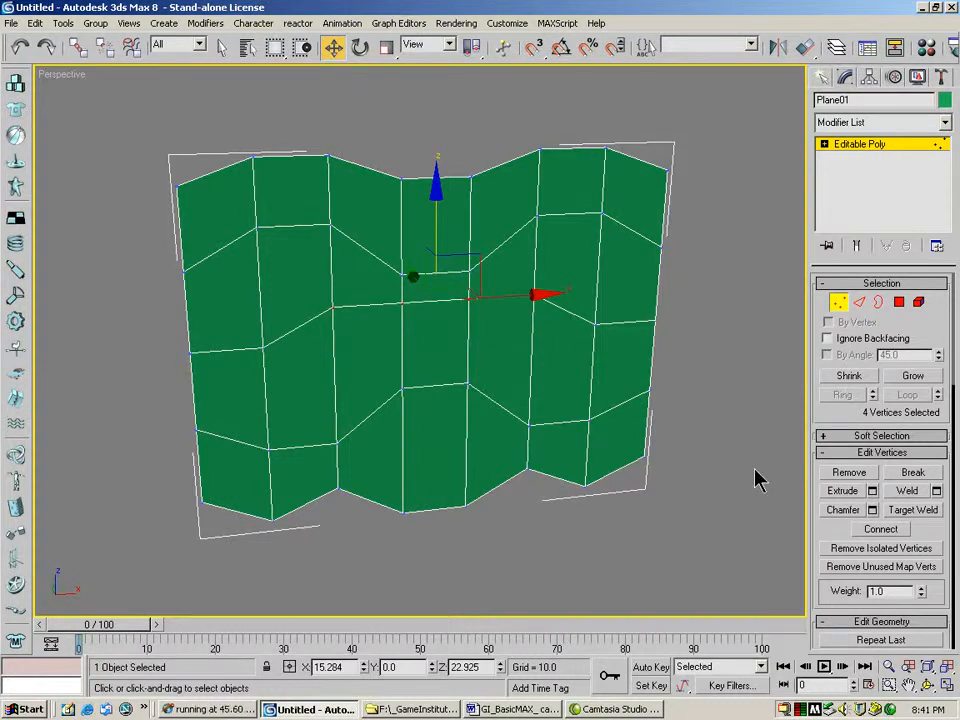
Step: Connect the four central vertical edges just below the middle row using 2 segments
mouse_move(940, 540)
left_mouse_down()
mouse_move(930, 493)
mouse_move(932, 367)
mouse_move(942, 530)
left_mouse_up()
scroll(850, 340, "up", 2)
left_click(859, 302)
left_click(532, 333)
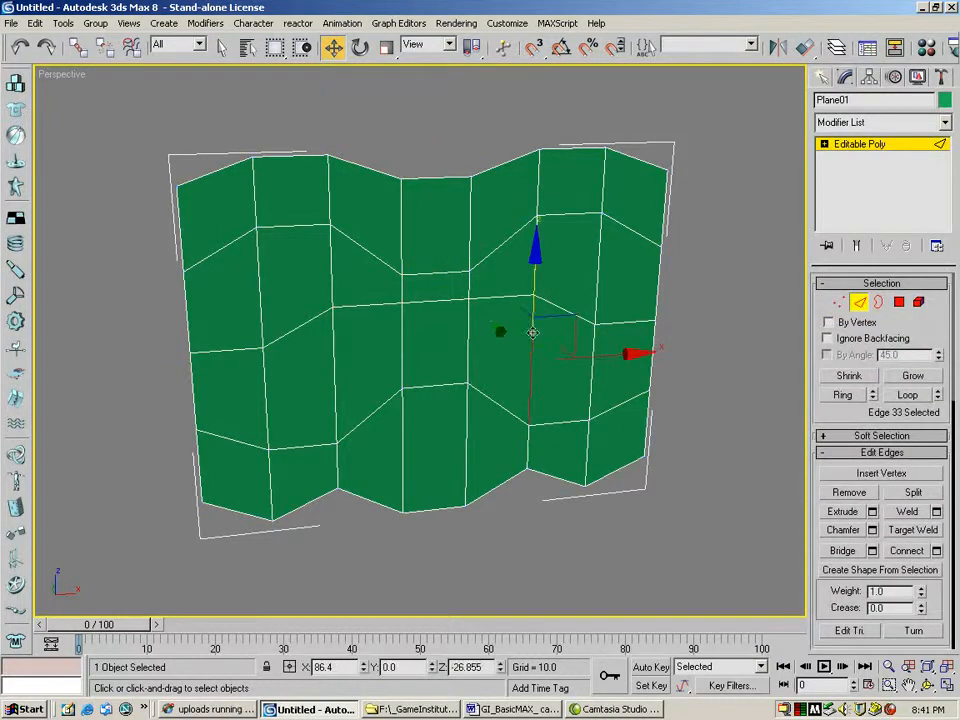
left_click(468, 333, "ctrl")
left_click(400, 335, "ctrl")
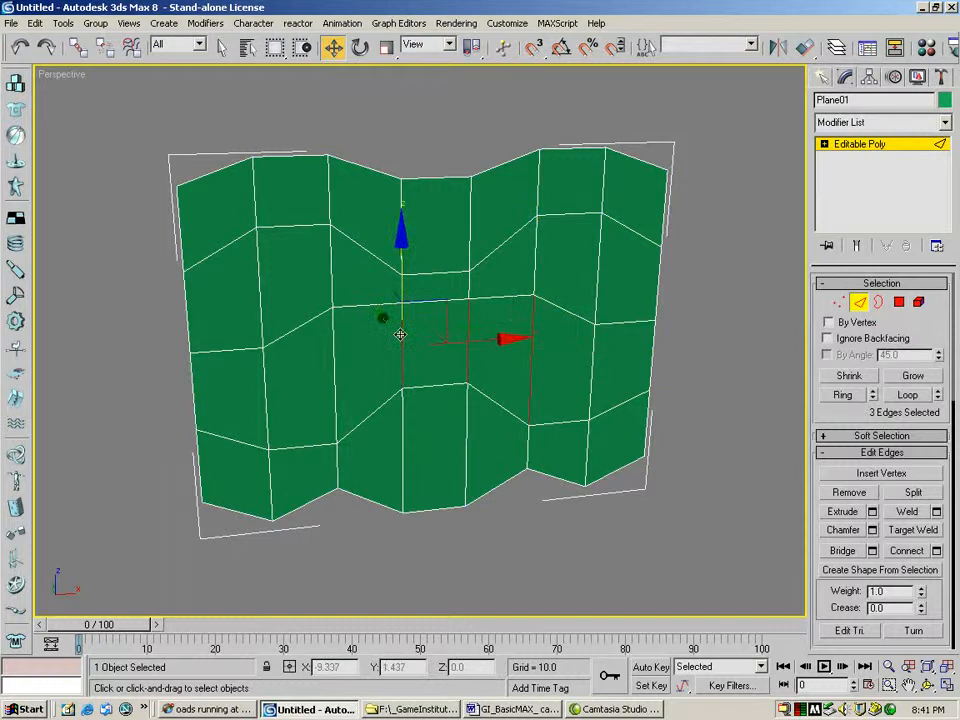
left_click(340, 366, "ctrl")
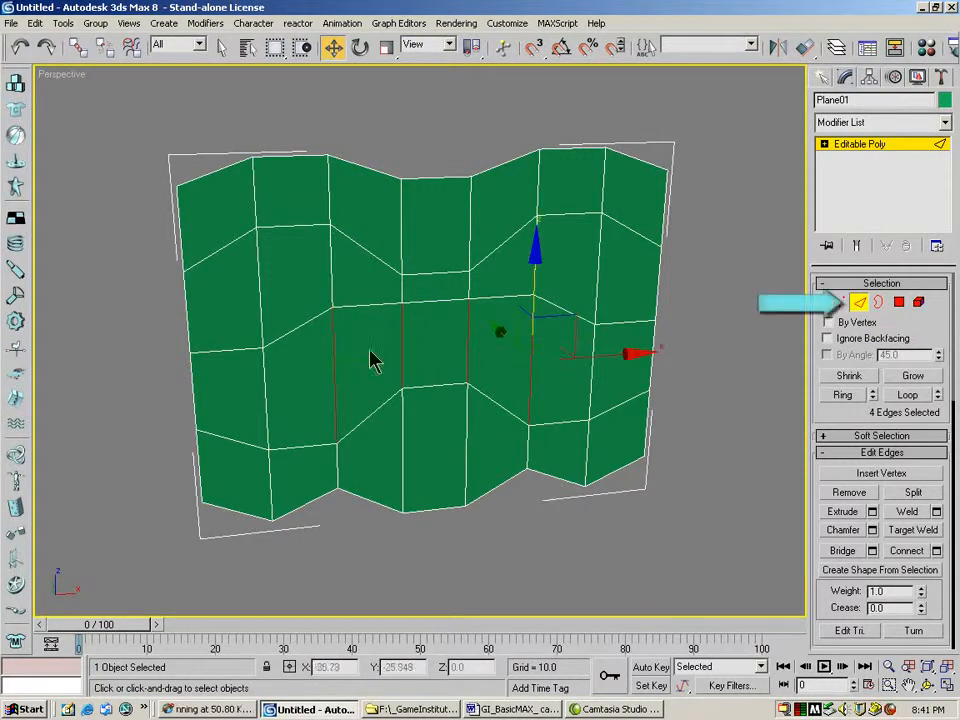
left_click(936, 550)
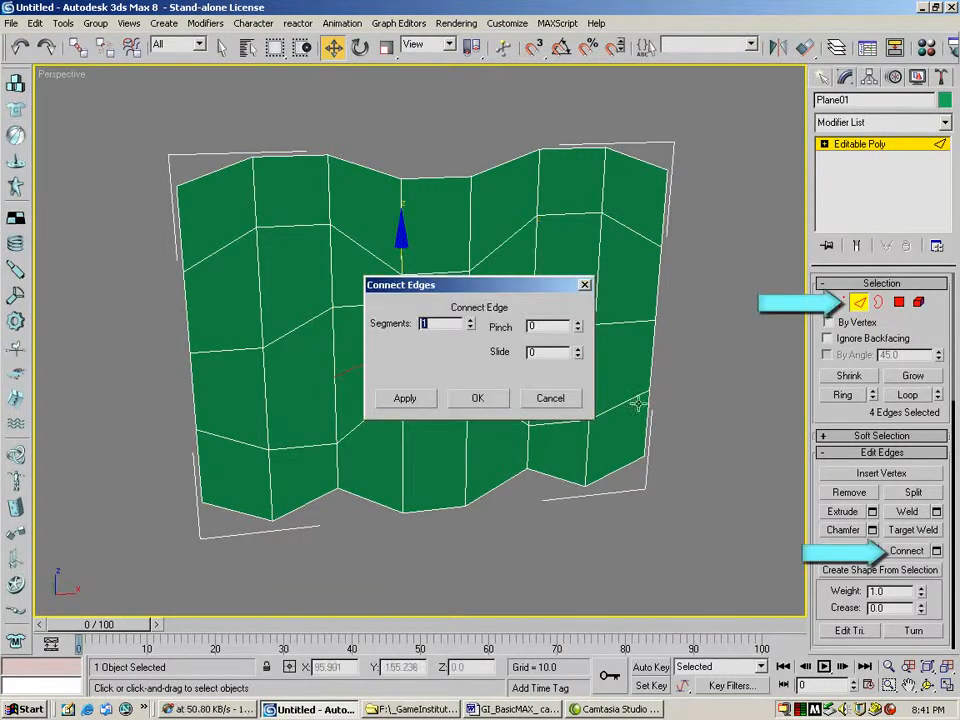
left_click_drag(504, 288, 747, 235)
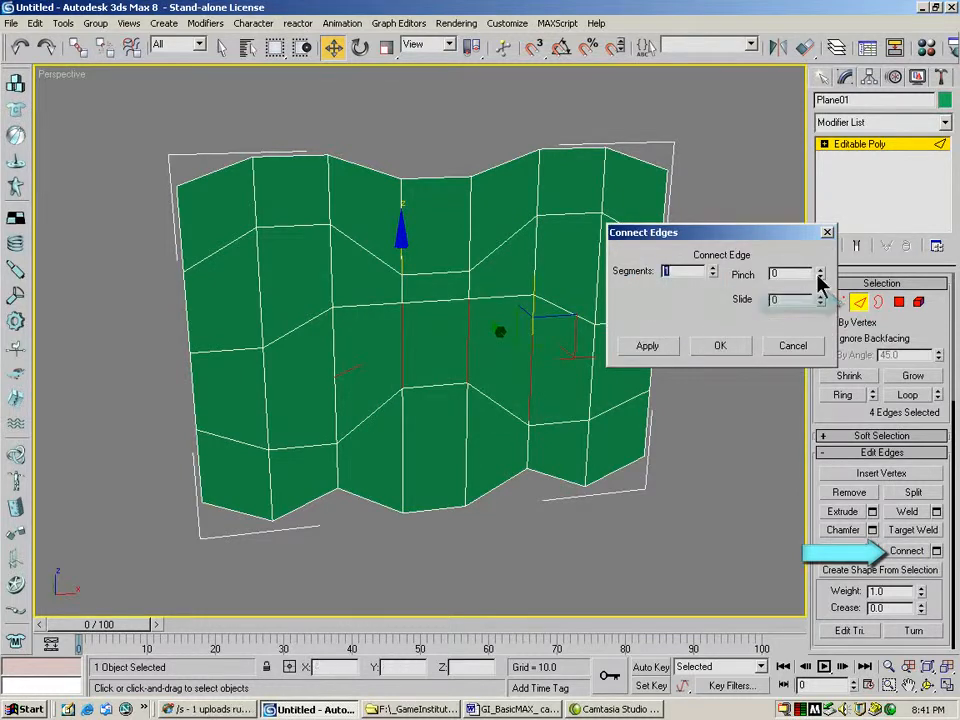
left_click(713, 268)
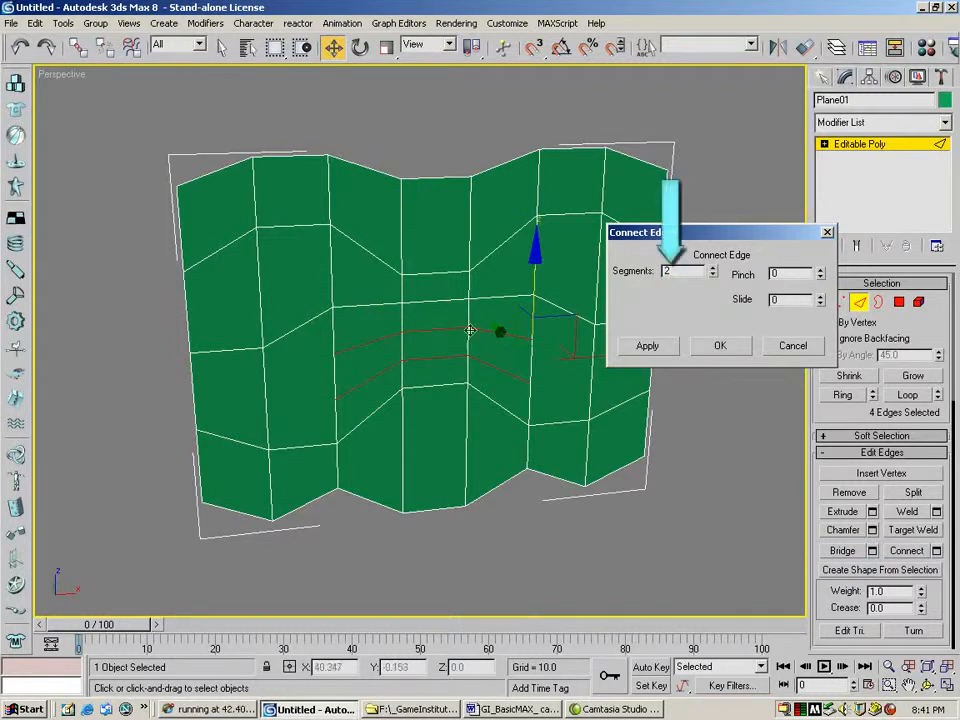
left_click(720, 346)
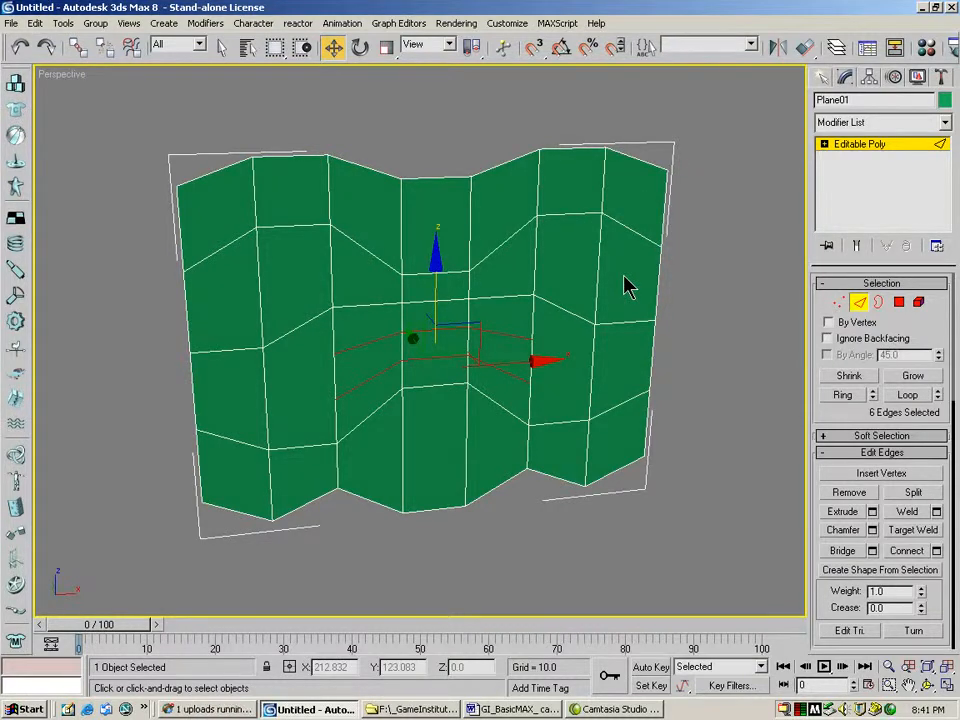
Step: Connect the ten cross edges flanking the central column, five on each side, using 1 segment
left_click(508, 294)
left_click(506, 332, "ctrl")
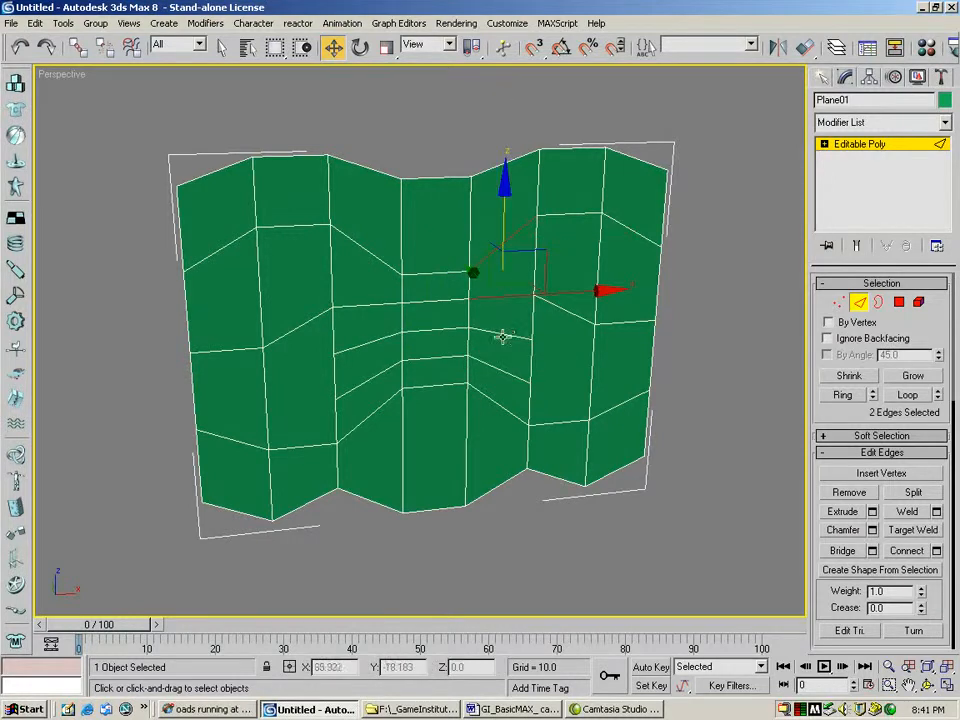
left_click(501, 370, "ctrl")
left_click(497, 402, "ctrl")
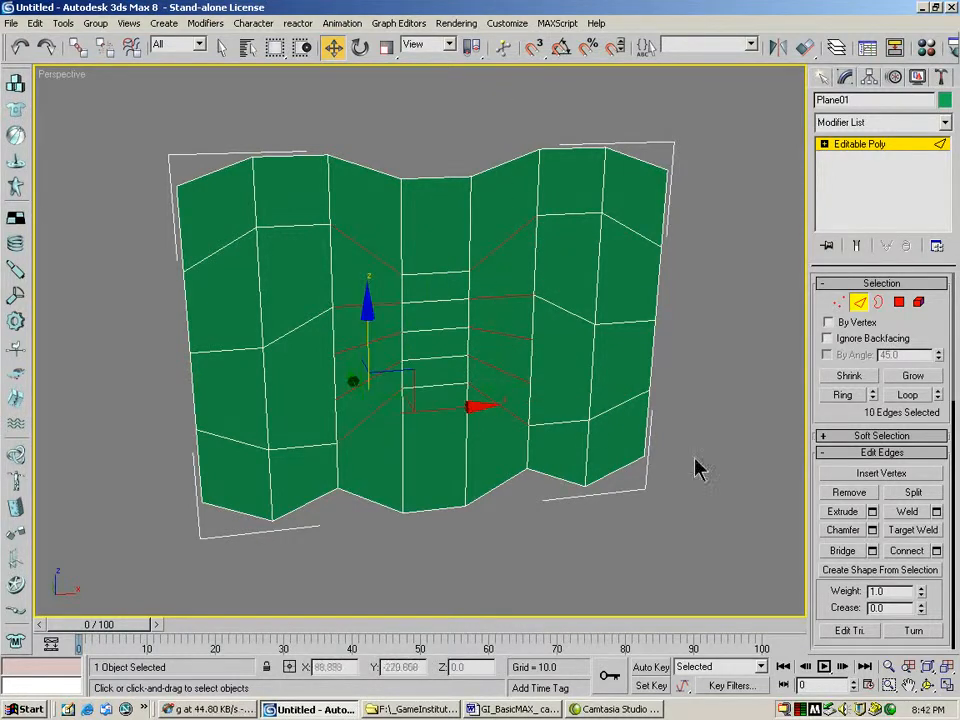
left_click(936, 550)
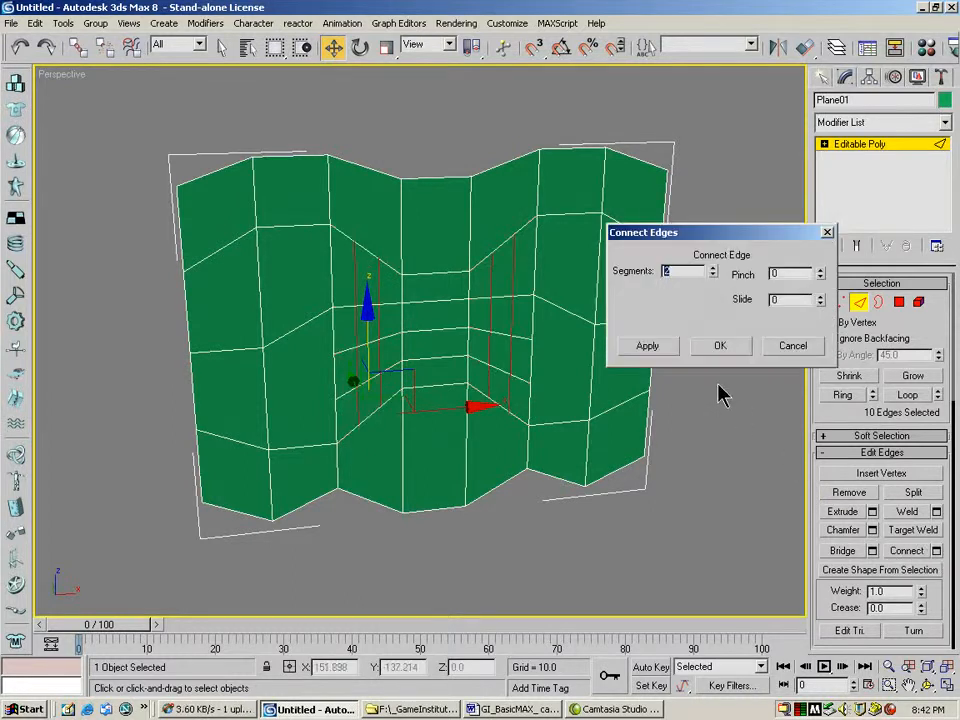
left_click(713, 274)
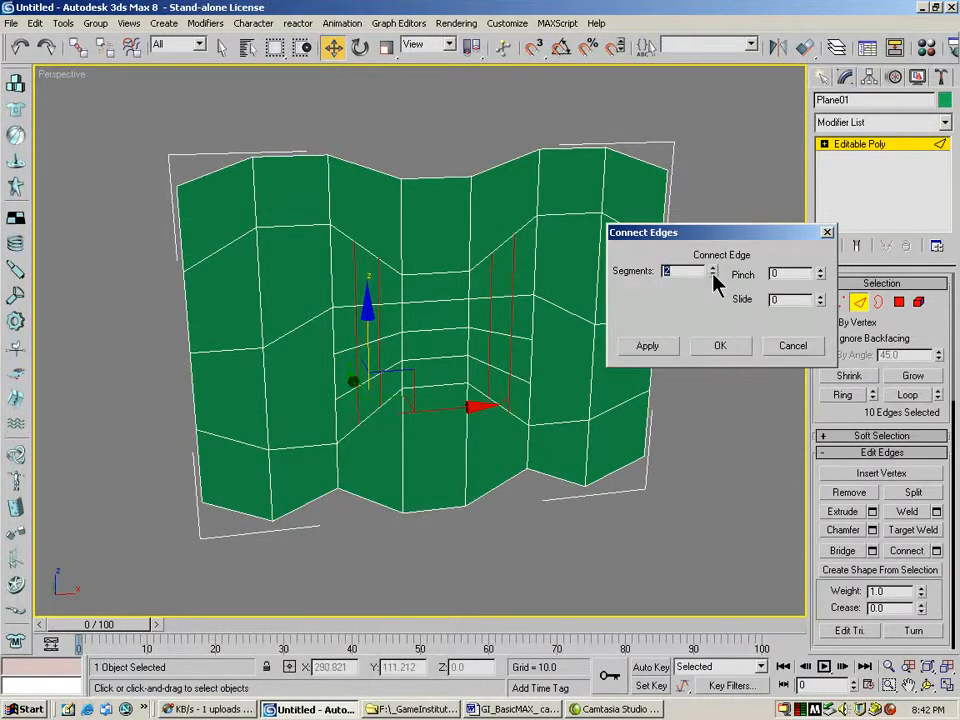
left_click(717, 347)
left_click(743, 306)
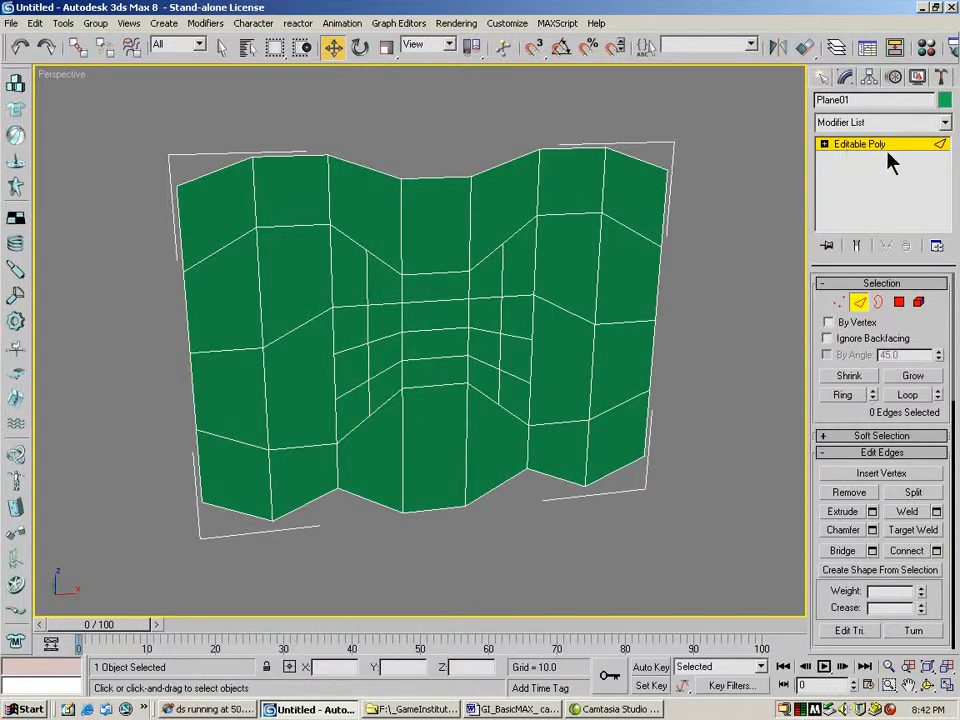
Step: Leave edge editing and apply the Lattice modifier to the whole reshaped plane
left_click(860, 304)
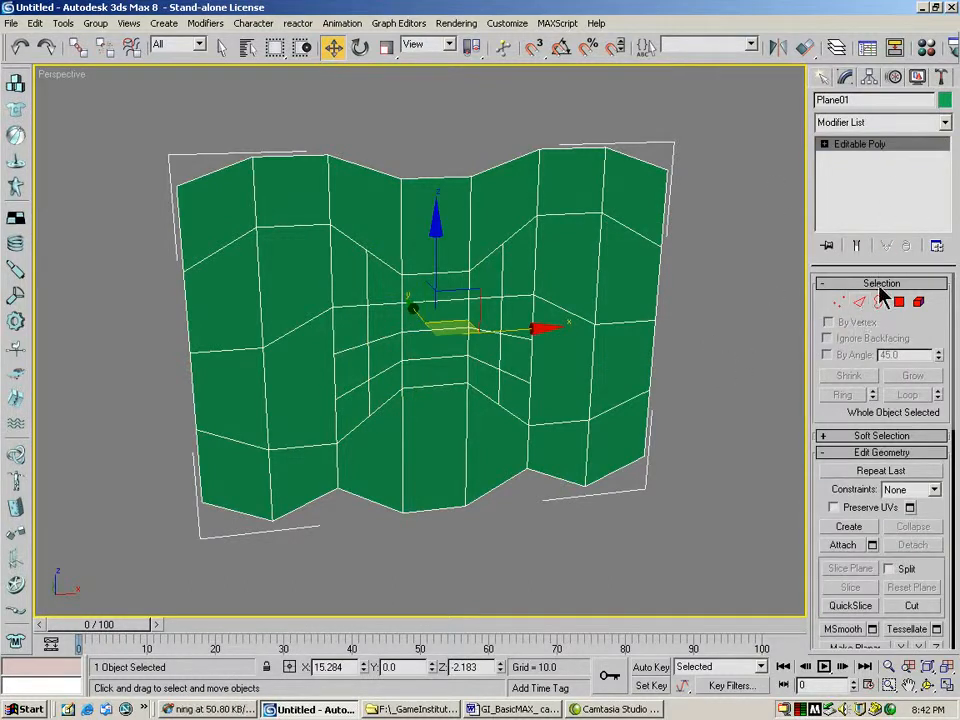
left_click(946, 123)
scroll(945, 240, "down", 7)
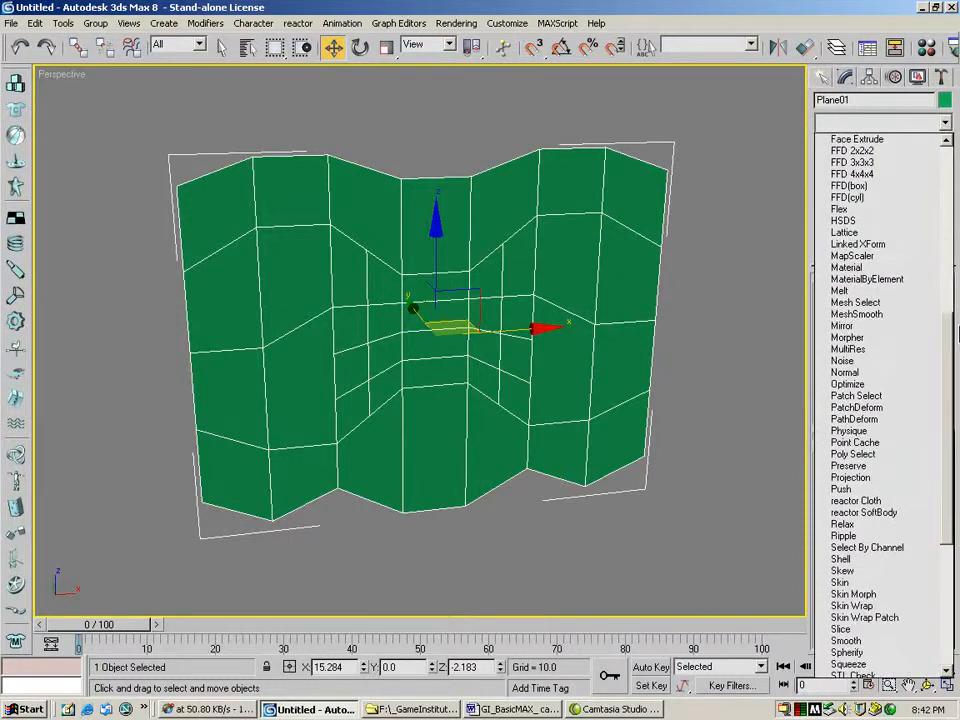
left_click(872, 233)
left_click(928, 685)
left_click_drag(388, 310, 438, 347)
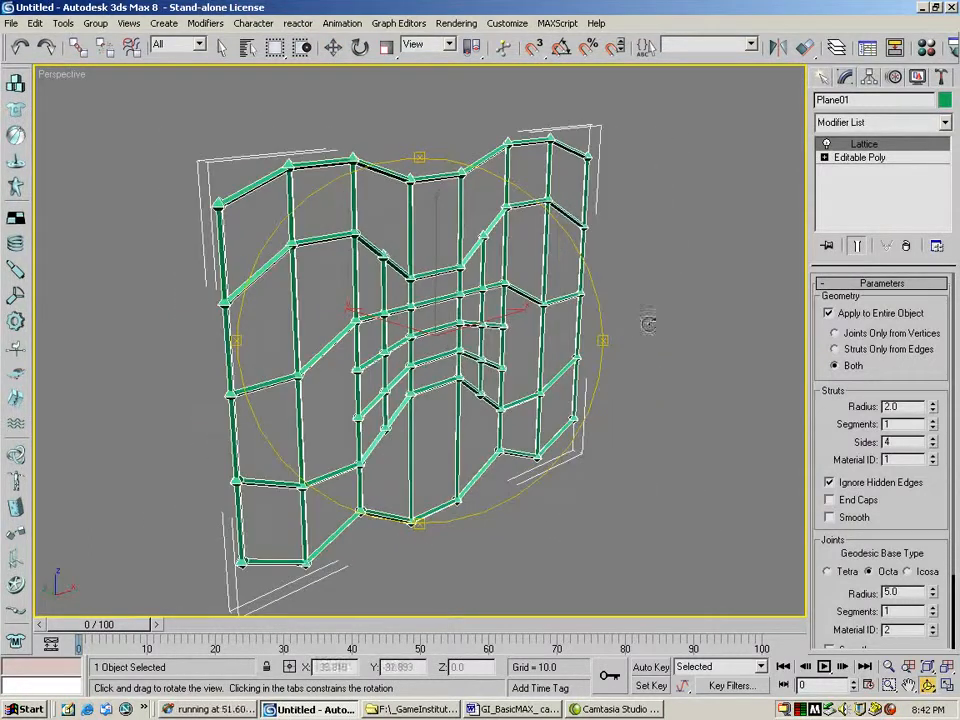
Step: Try Joints Only from Vertices, settle on Struts Only from Edges for the lattice, and set the strut radius to 3.0
left_click(835, 334)
left_click(835, 349)
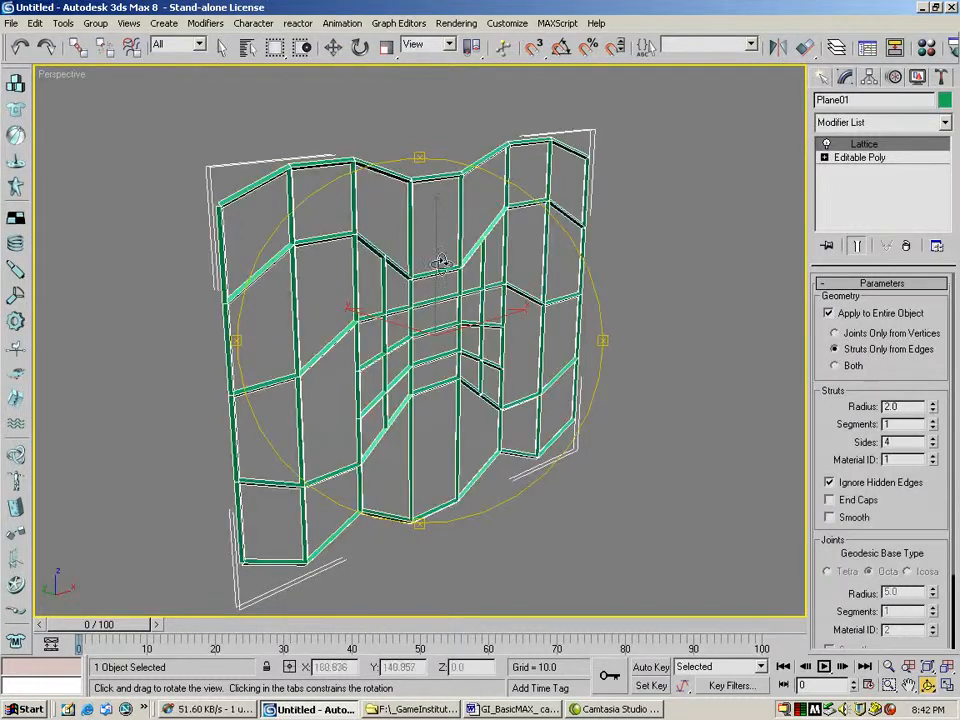
left_click_drag(326, 249, 397, 333)
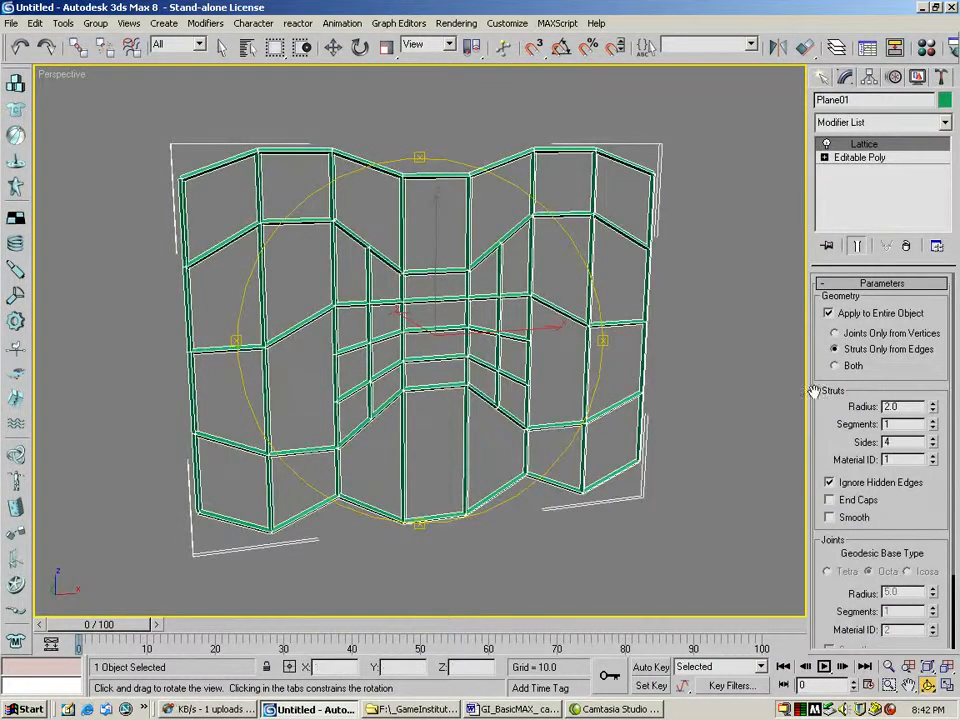
left_click_drag(878, 375, 878, 302)
left_click_drag(932, 341, 933, 345)
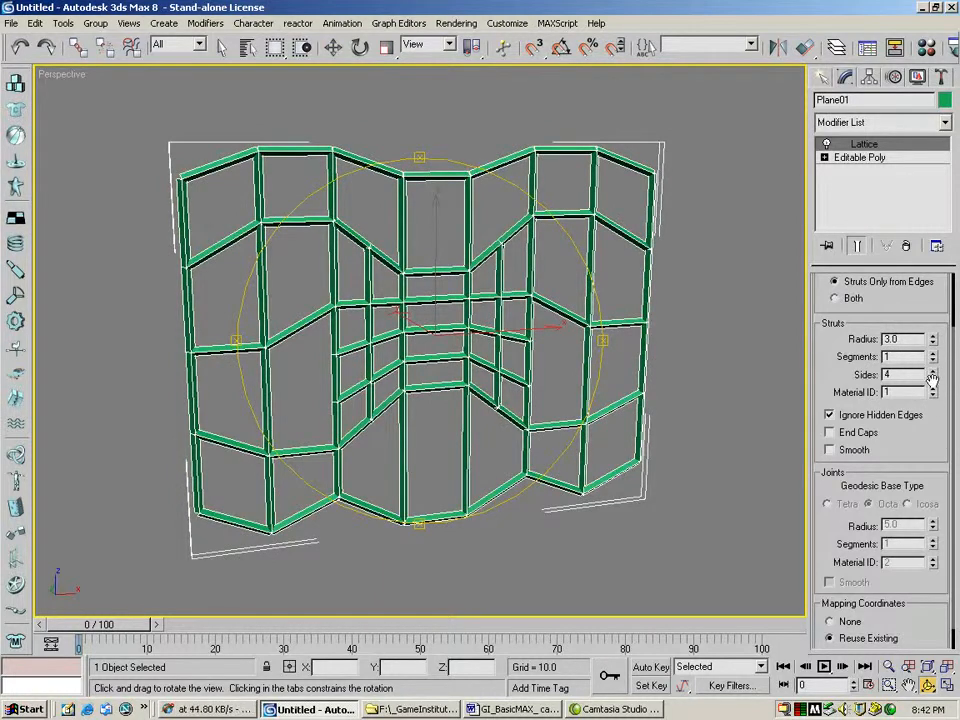
Step: Try 7 sides for the lattice struts and settle on 6
left_click(933, 378)
left_click(934, 370)
left_click(934, 370)
left_click(934, 370)
left_click(934, 370)
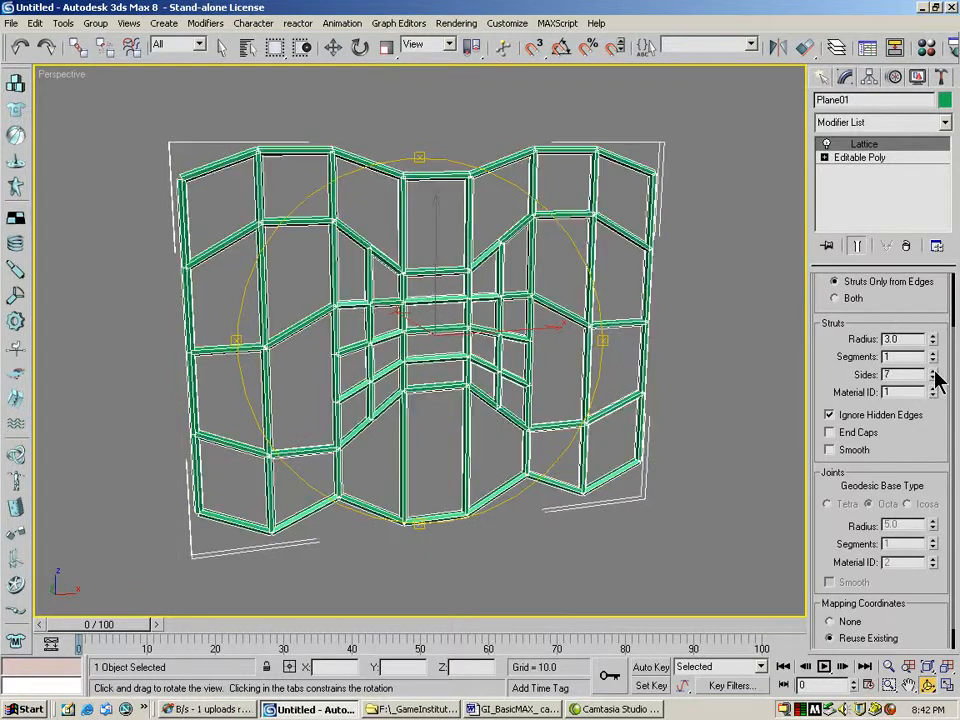
left_click_drag(350, 313, 397, 370)
left_click(933, 378)
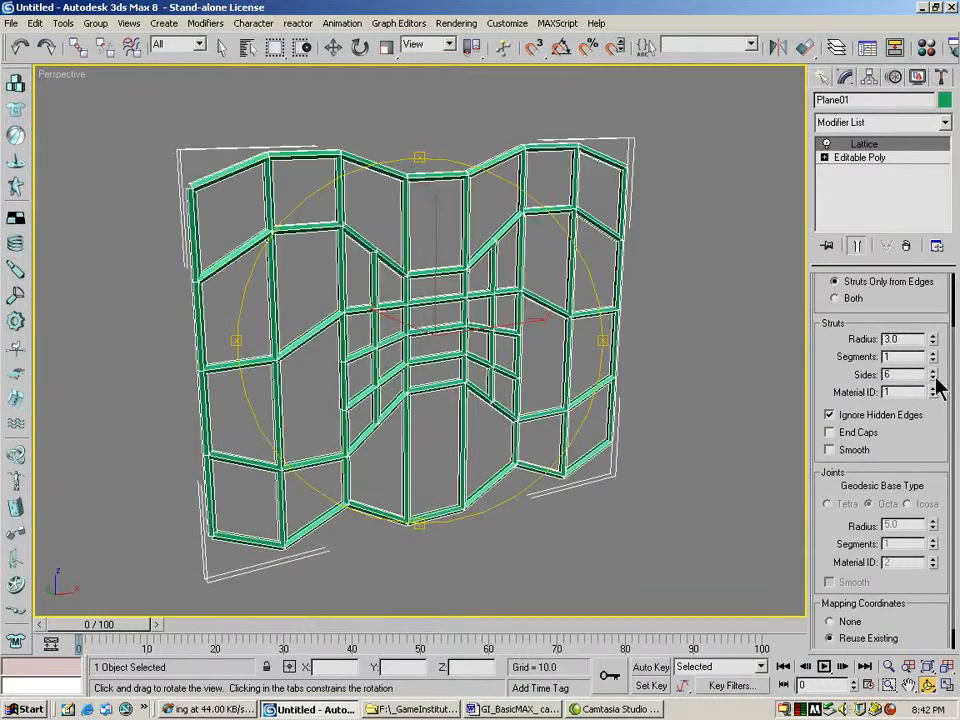
Step: Apply an FFD 4x4x4 modifier to the plane on top of its Lattice modifier
left_click_drag(439, 338, 563, 330)
left_click_drag(743, 332, 400, 225)
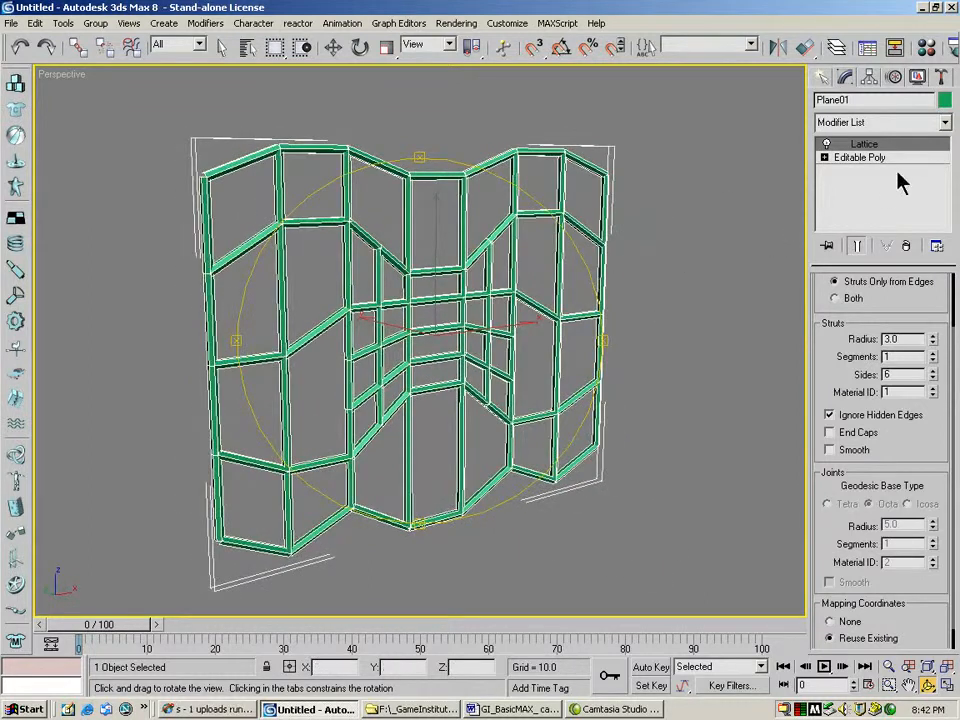
left_click(948, 123)
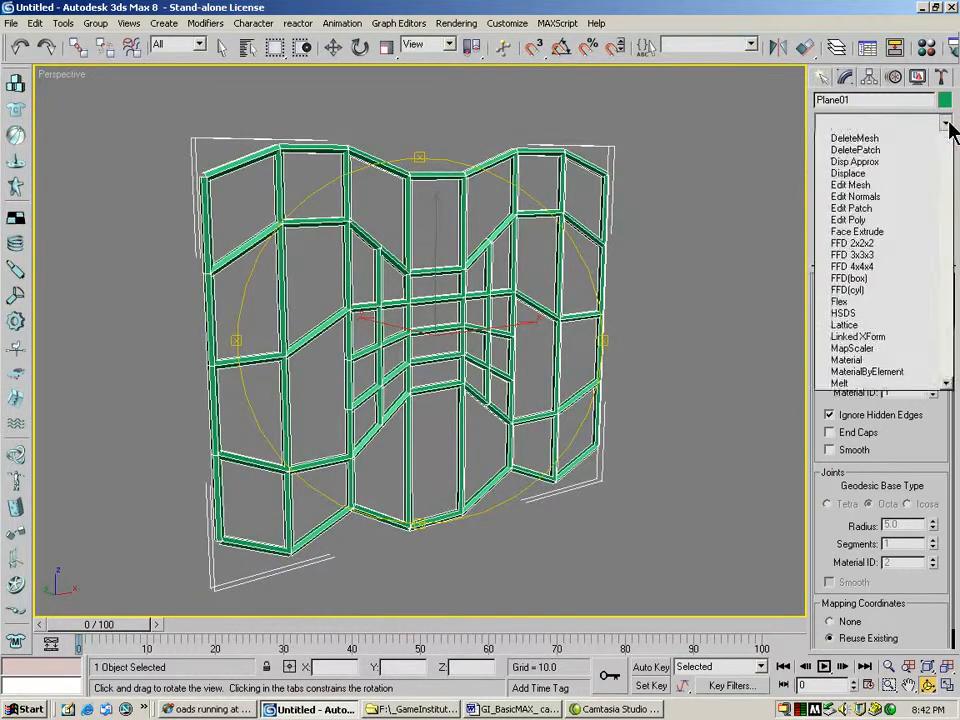
left_click_drag(946, 154, 954, 284)
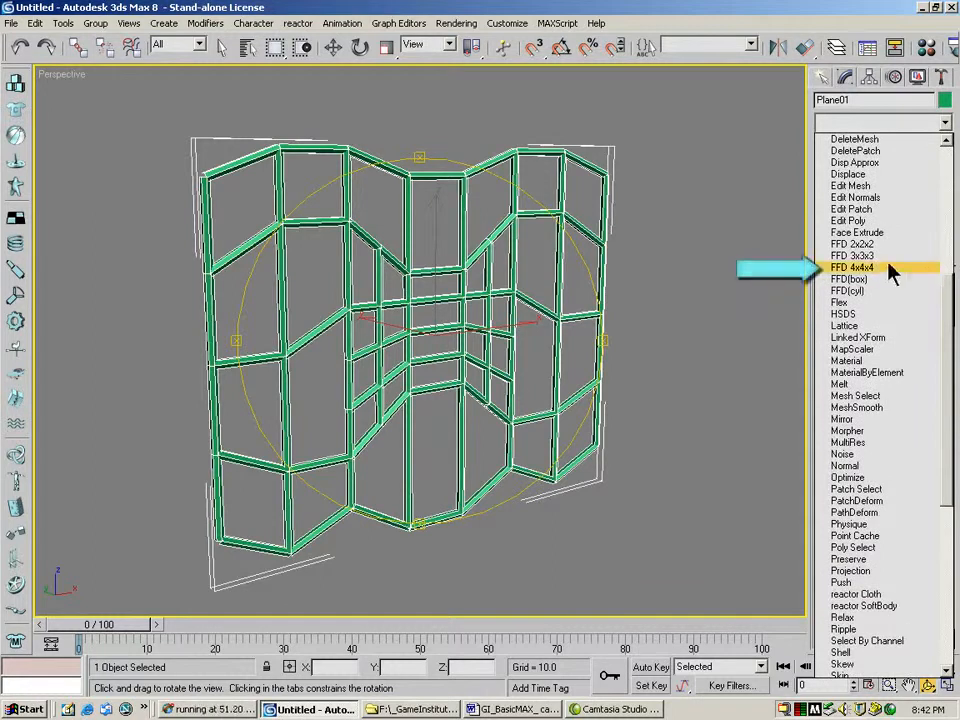
left_click(868, 267)
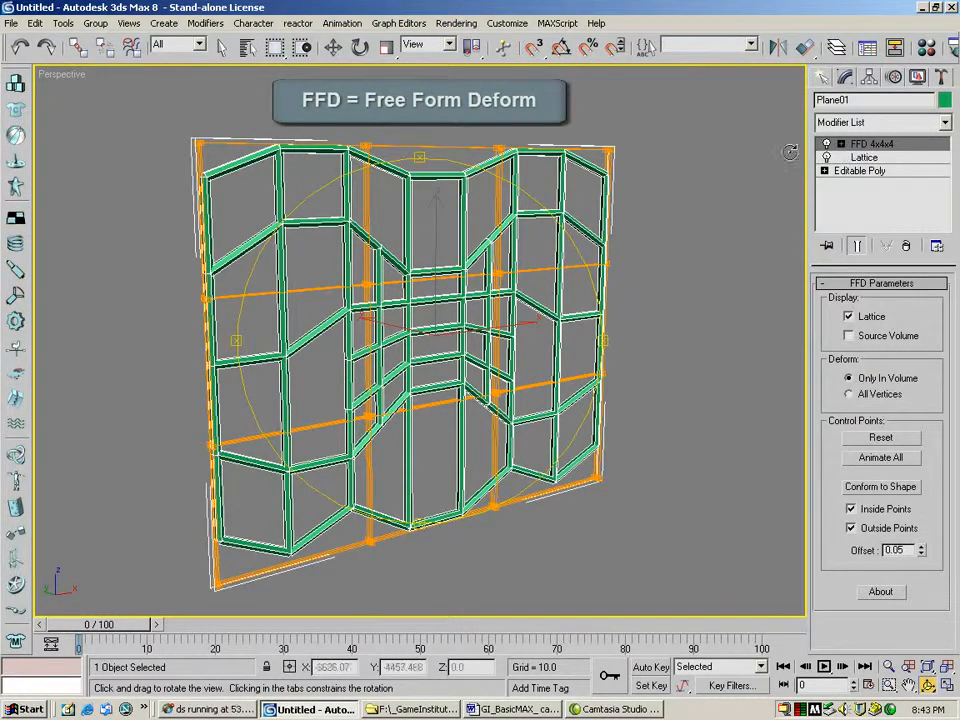
Step: Select the top and bottom rows of FFD control points and move them about 60 units along Y to curve the lattice vertically
left_click_drag(431, 290, 449, 301)
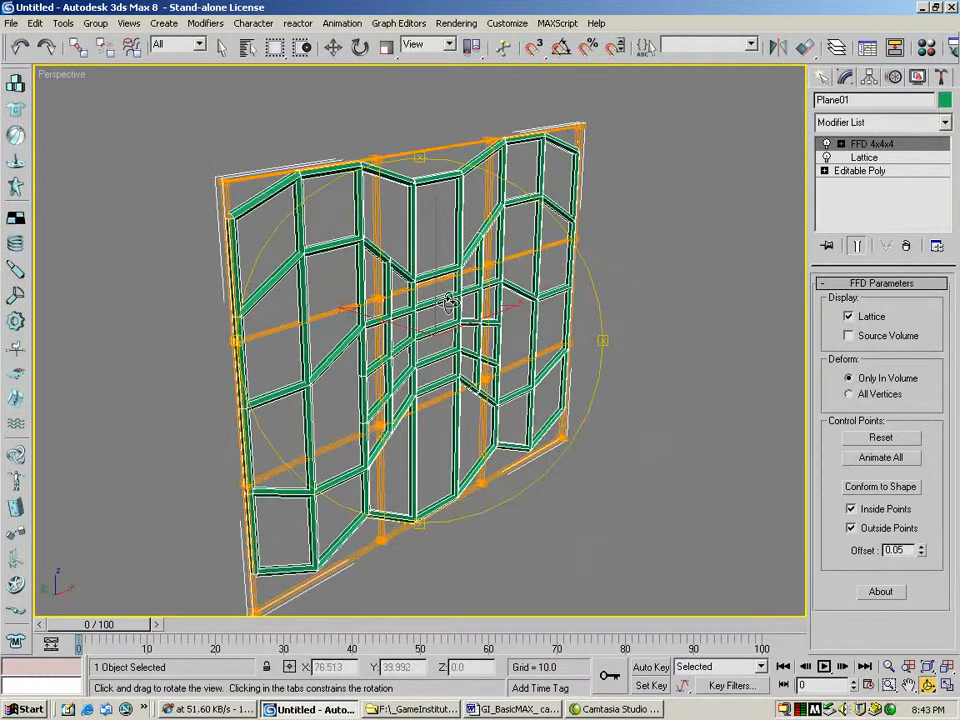
left_click(841, 144)
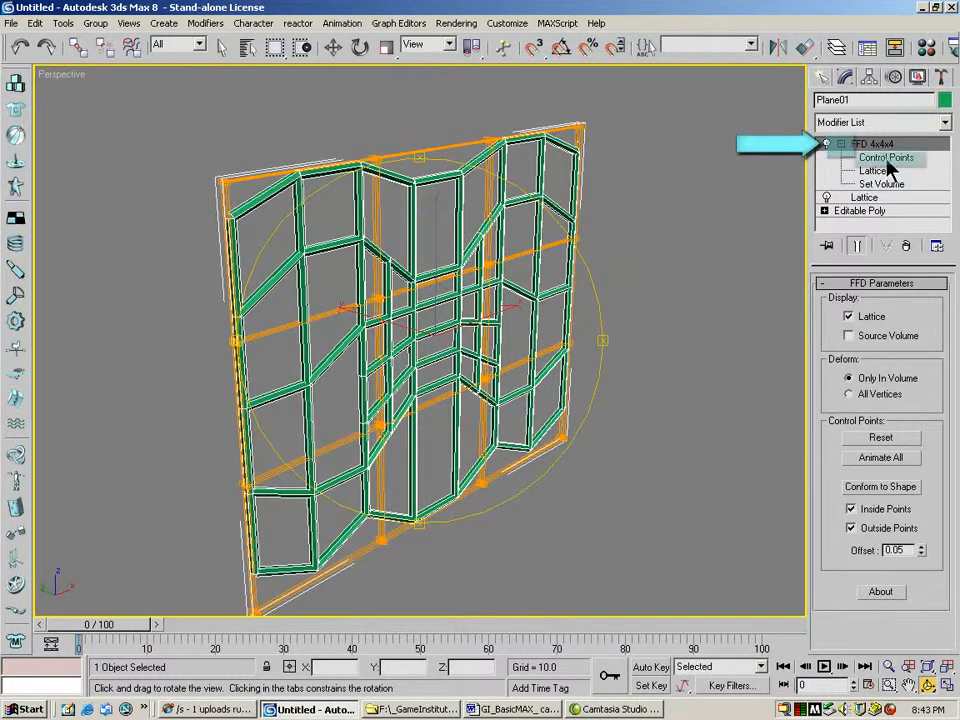
left_click(866, 158)
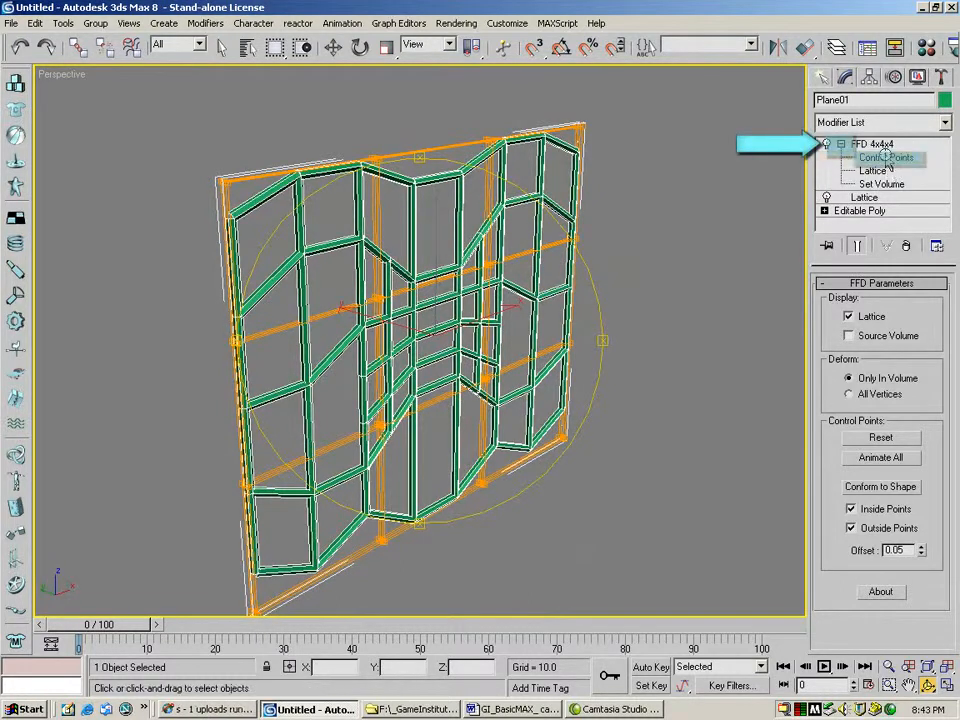
left_click(928, 685)
left_click_drag(308, 267, 346, 345)
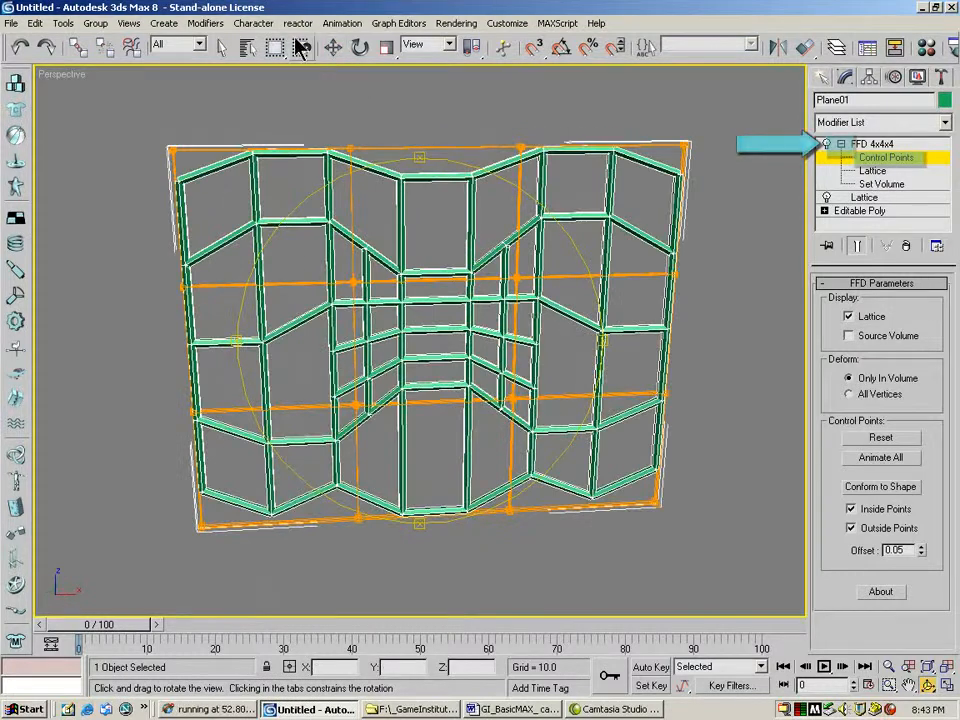
left_click(222, 46)
left_click_drag(119, 109, 700, 182)
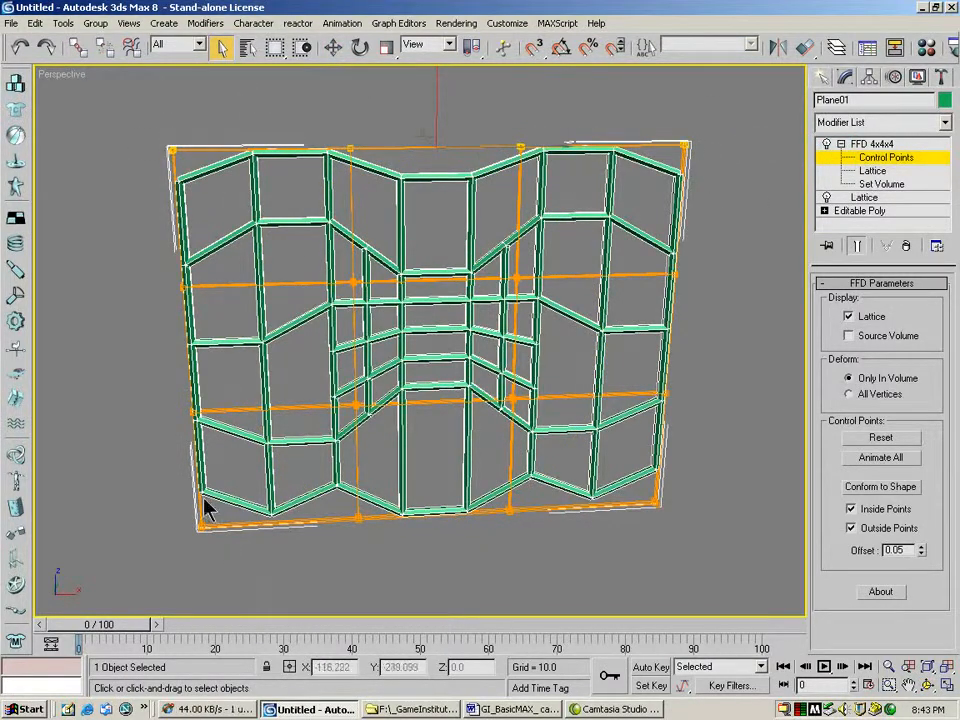
left_click_drag(495, 573, 723, 590)
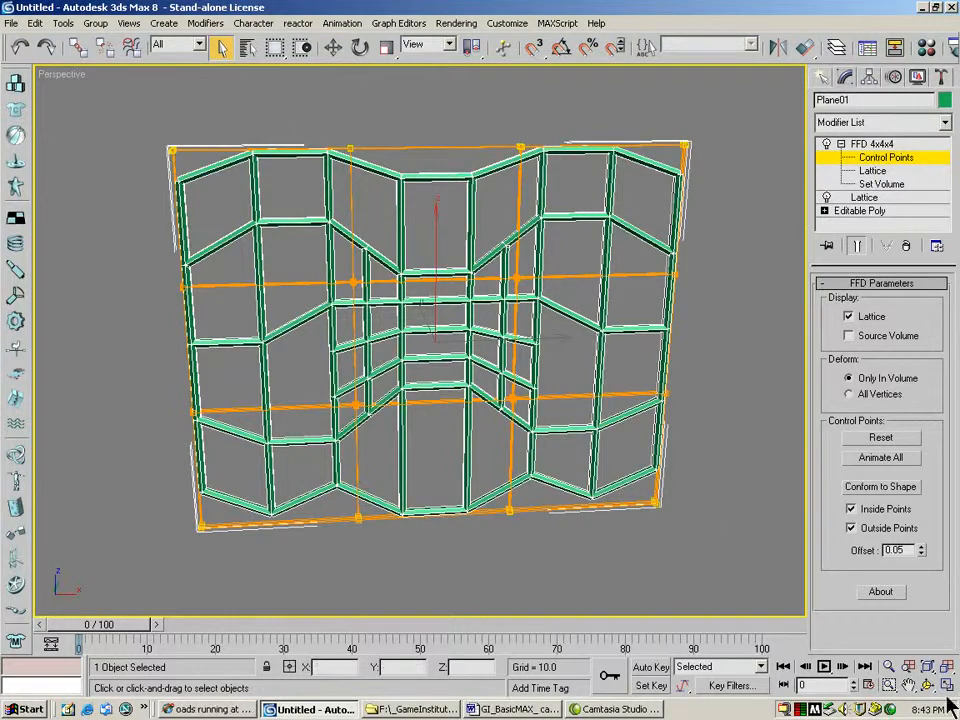
left_click_drag(380, 296, 457, 289)
left_click(335, 45)
left_click_drag(385, 335, 322, 321)
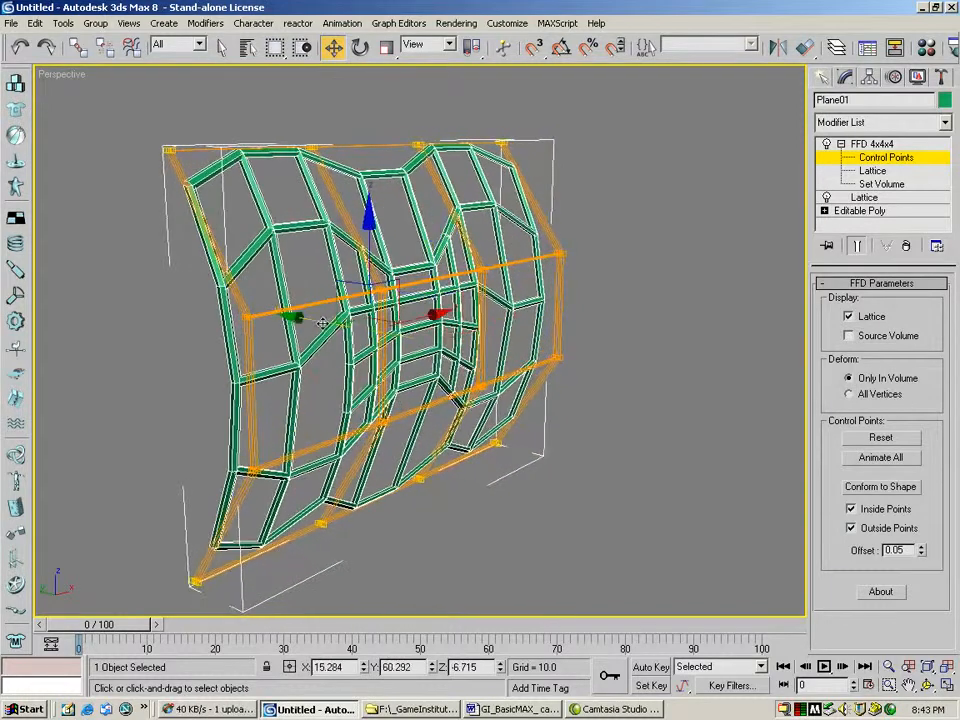
Step: Select the outer control-point columns on both sides of the FFD cage and move them along Y to curve the lattice horizontally
left_click(928, 685)
left_click_drag(380, 290, 176, 158)
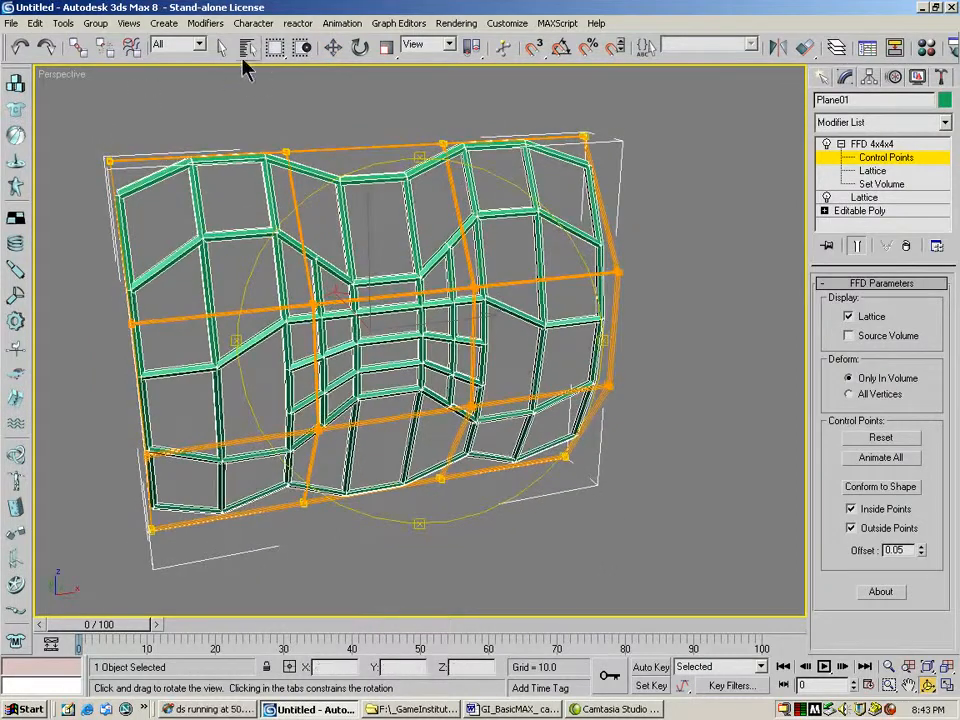
left_click(221, 46)
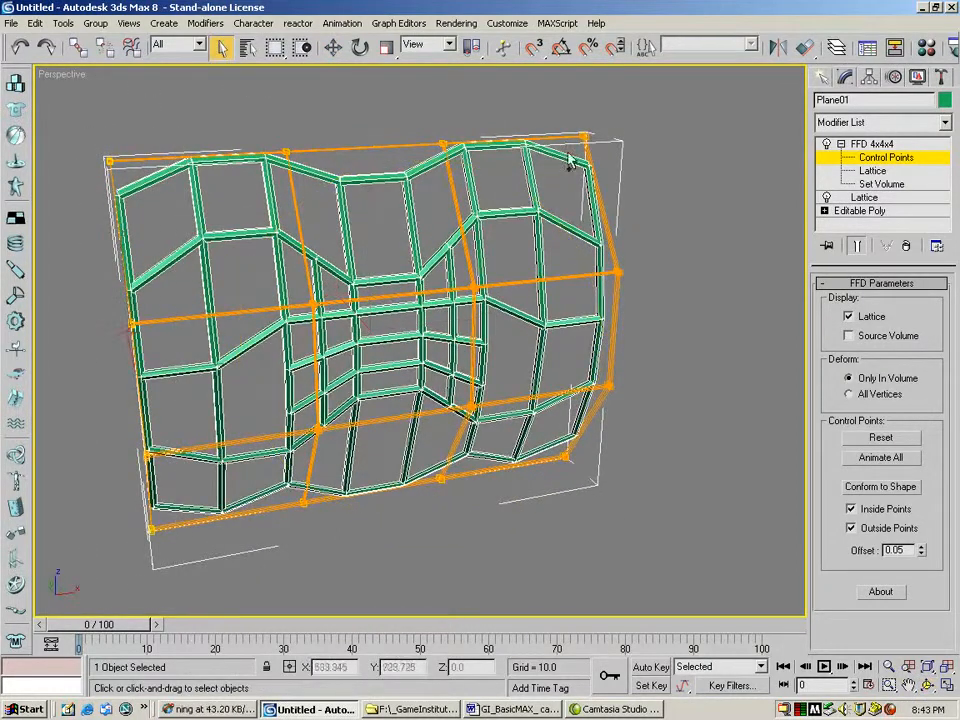
left_click_drag(632, 127, 548, 528)
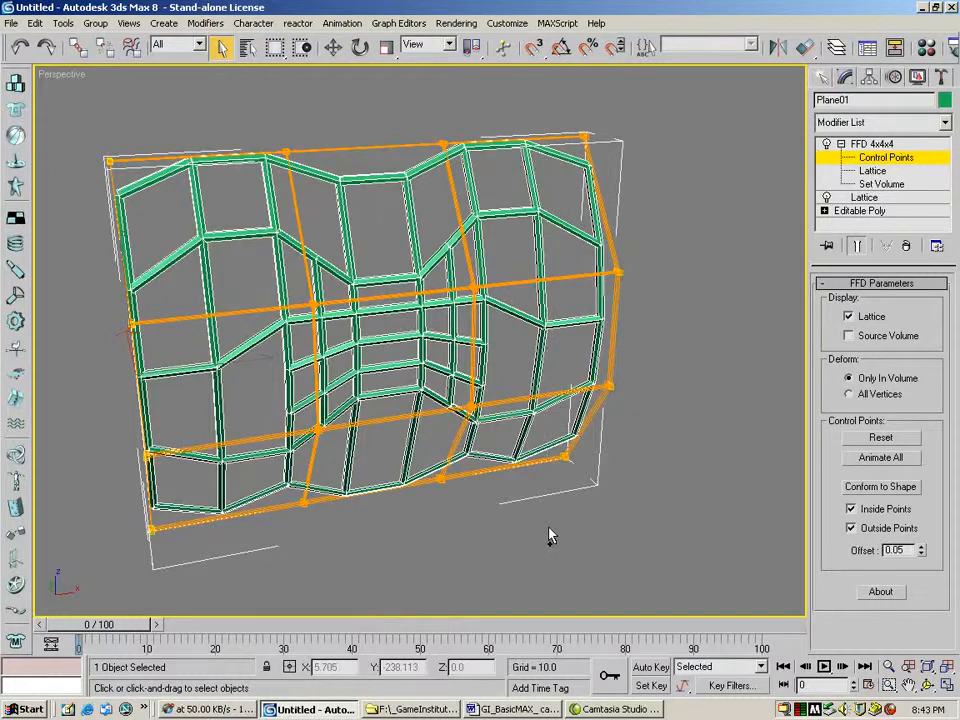
left_click(924, 685)
left_click_drag(516, 381, 390, 360)
left_click(333, 48)
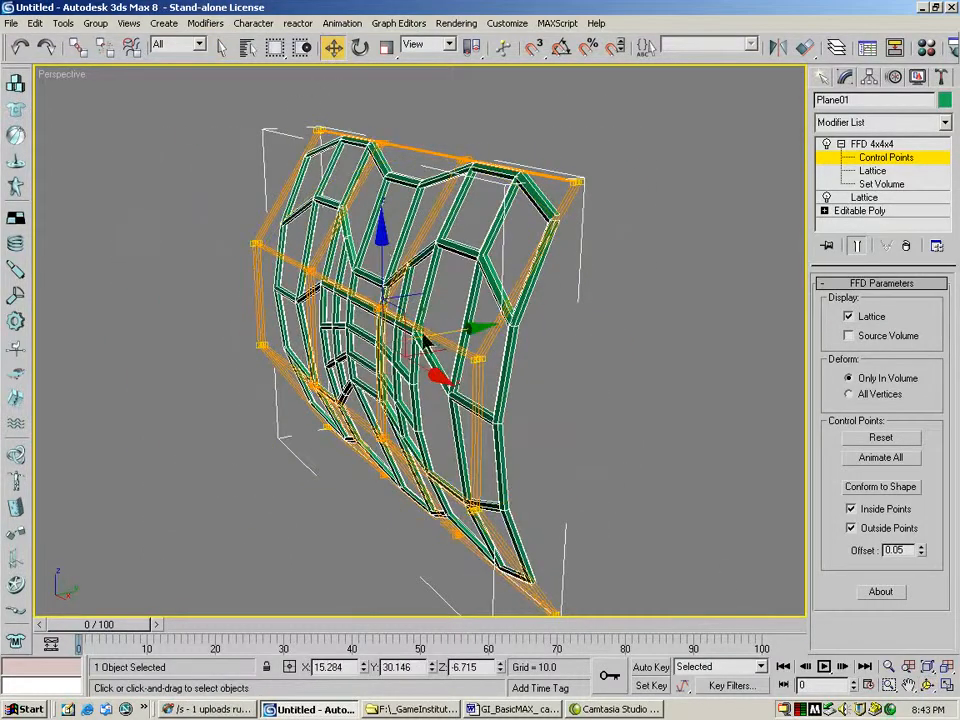
left_click_drag(436, 332, 494, 325)
left_click(928, 685)
left_click_drag(430, 180, 478, 330)
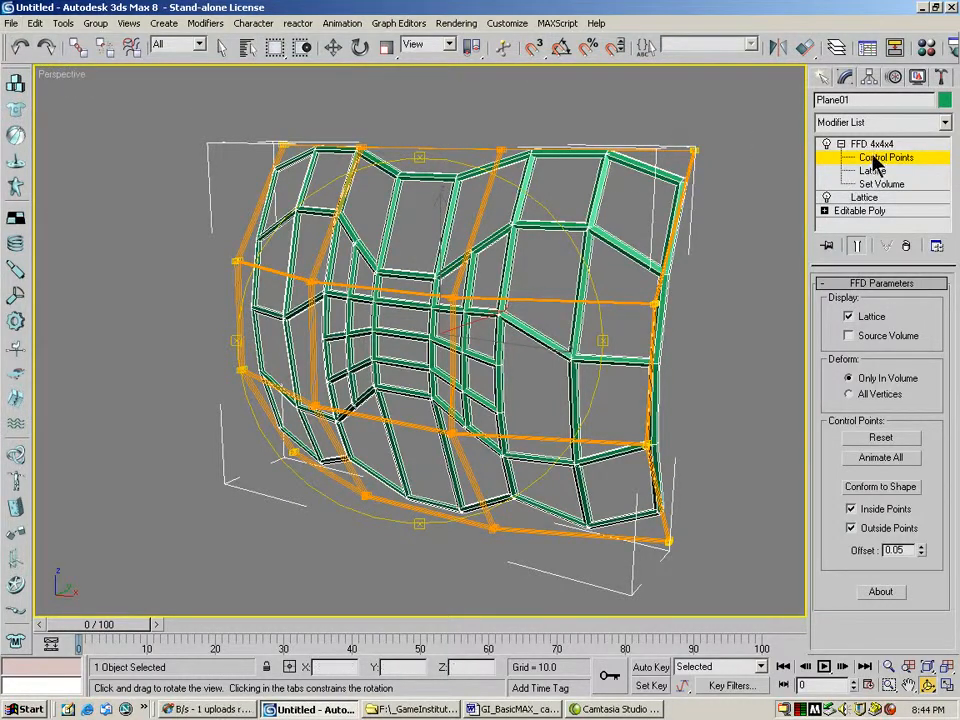
Step: Leave control-point editing and save the scene as tank peice08.max in the scenes folder
left_click(841, 144)
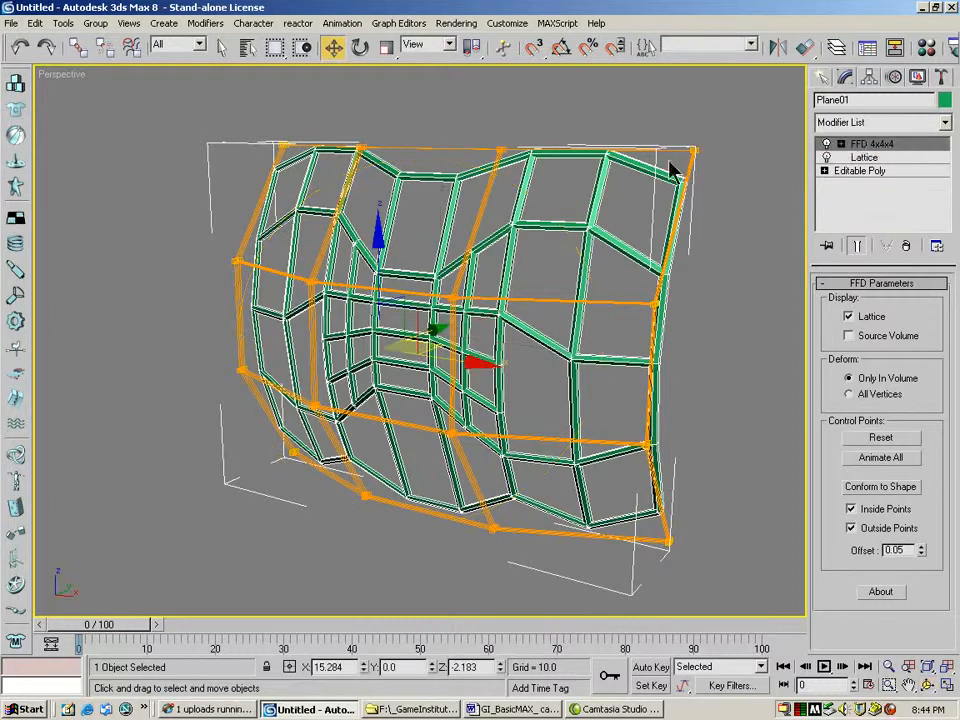
left_click(12, 23)
left_click(45, 119)
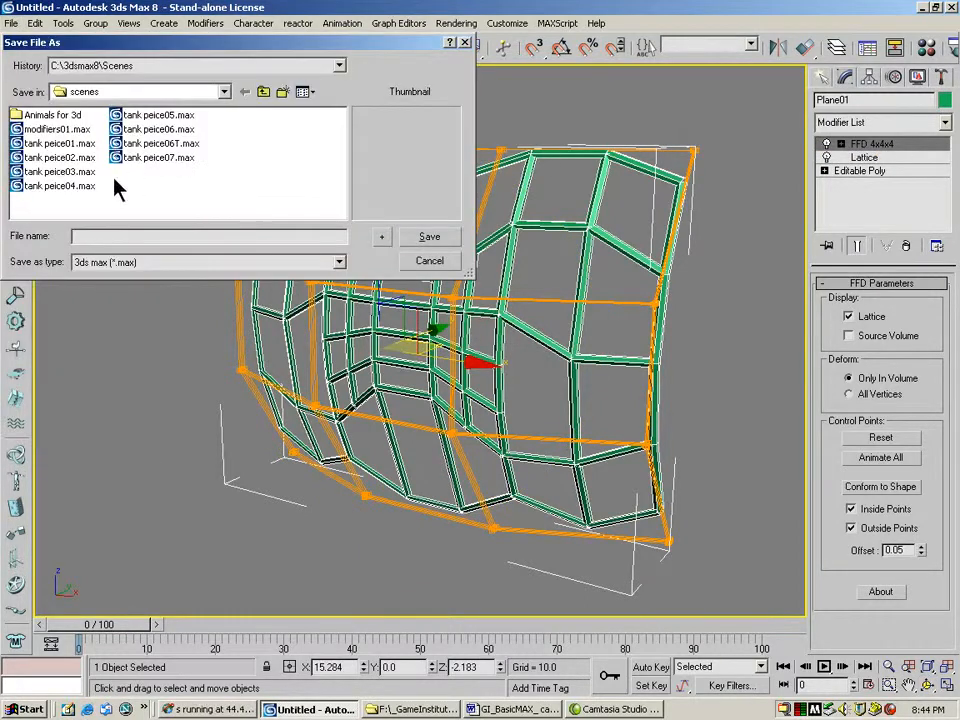
left_click(150, 159)
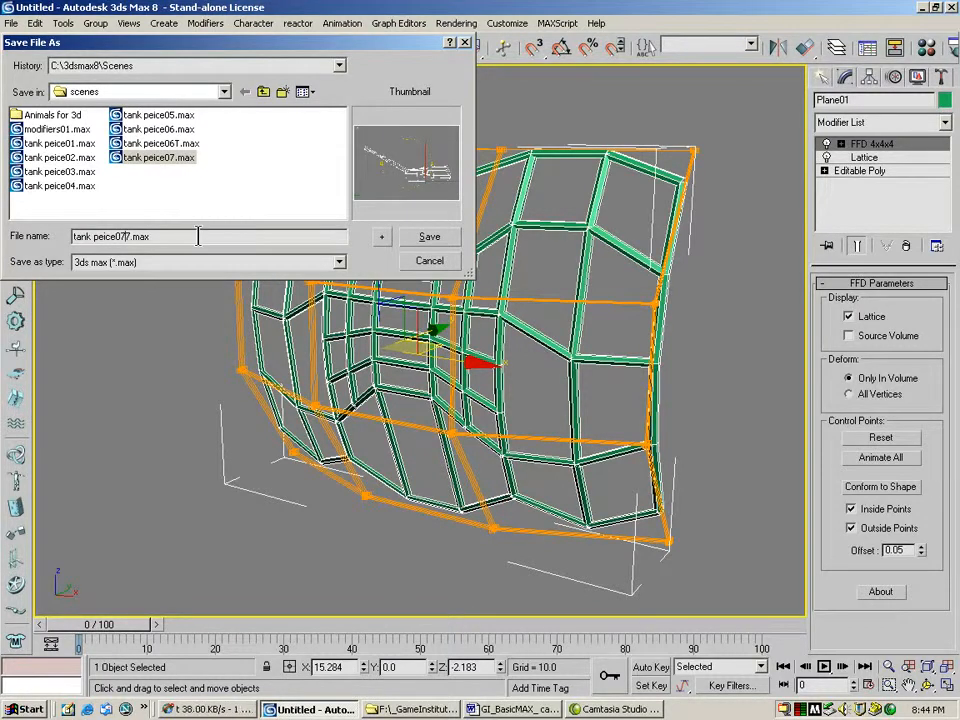
left_click(430, 238)
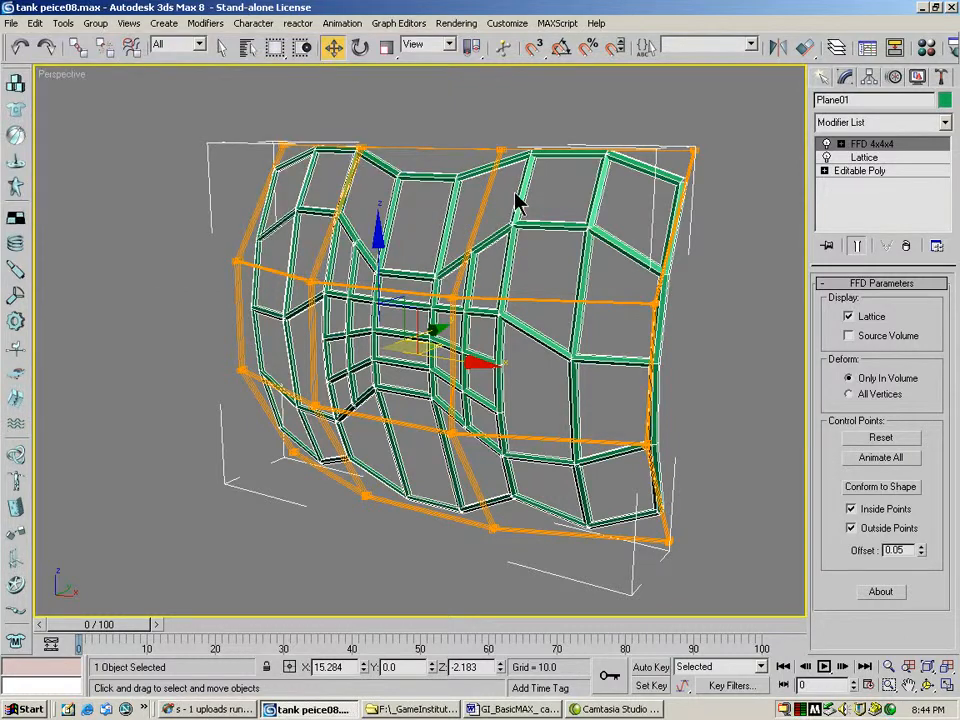
Step: Delete the deformed lattice plane, return to the four-viewport layout and show the Standard Primitives creation options
left_click(742, 205)
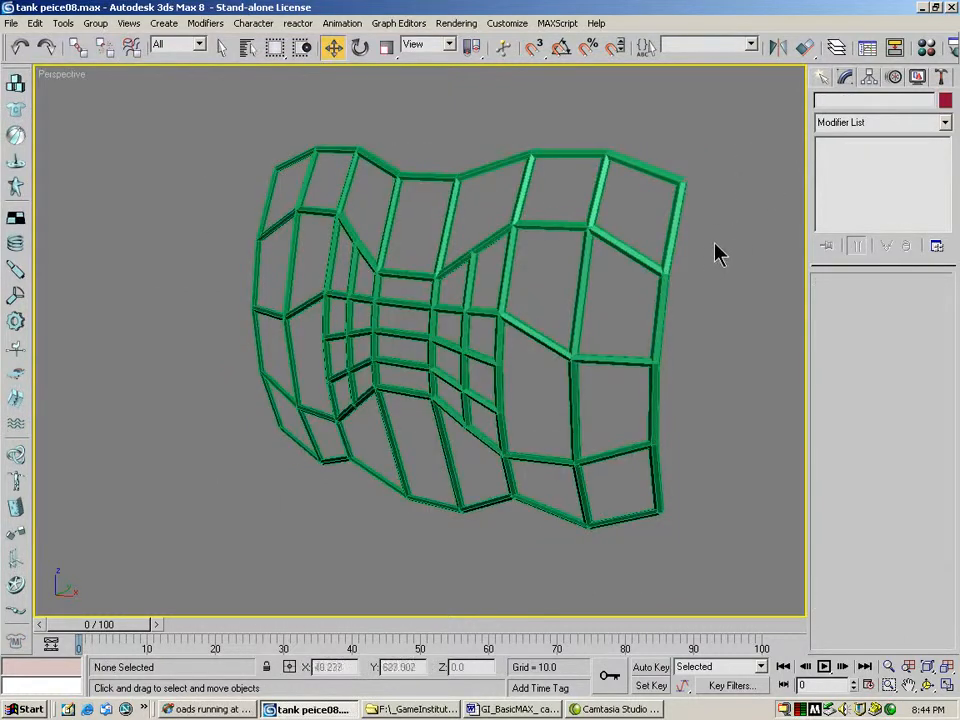
left_click(655, 365)
key("Delete")
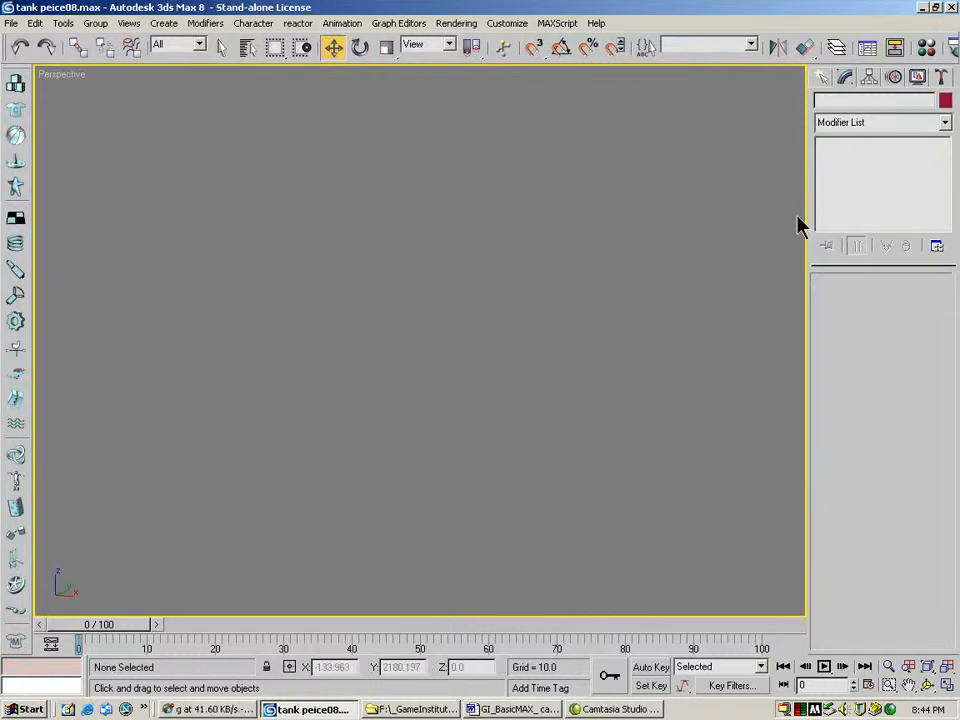
key("alt+w")
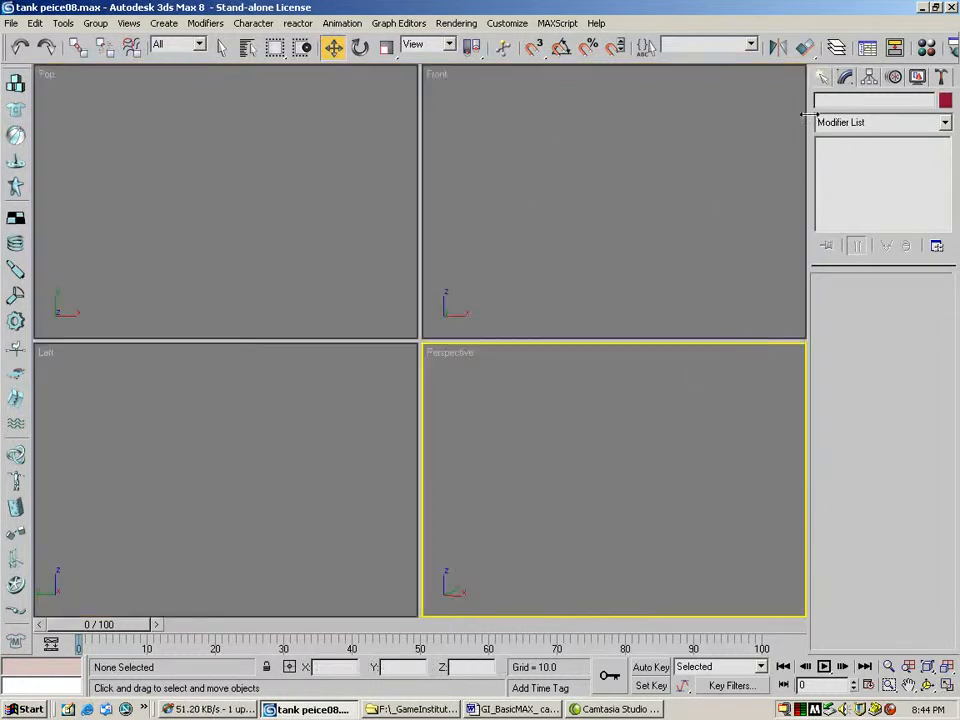
left_click(822, 78)
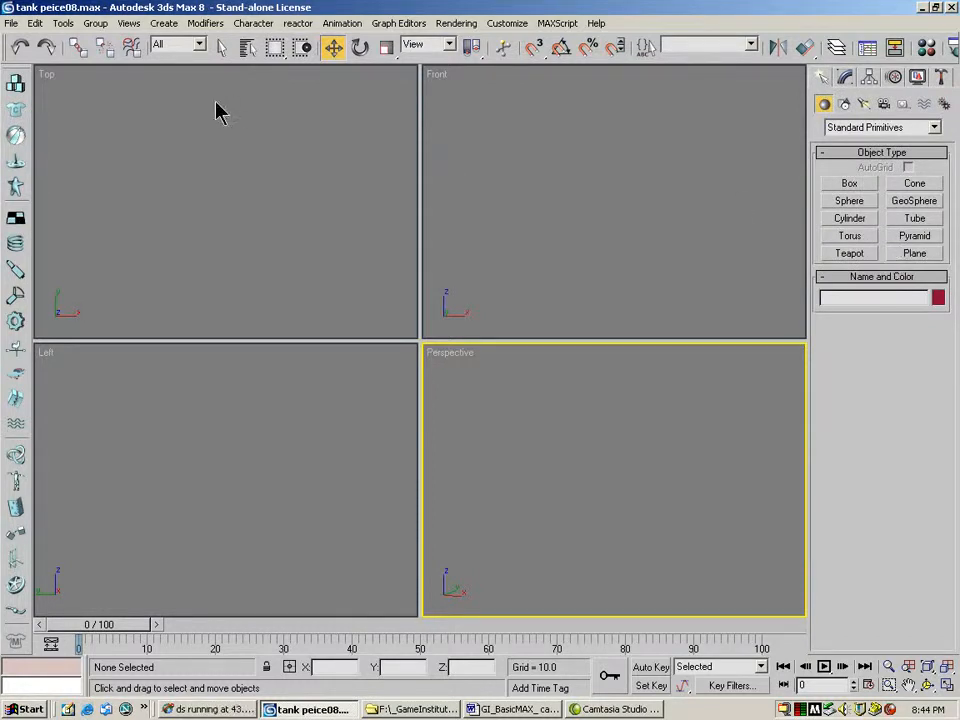
Step: Discard the scene changes, preview the saved tank scenes and open tank peice07.max
left_click(12, 22)
left_click(20, 40)
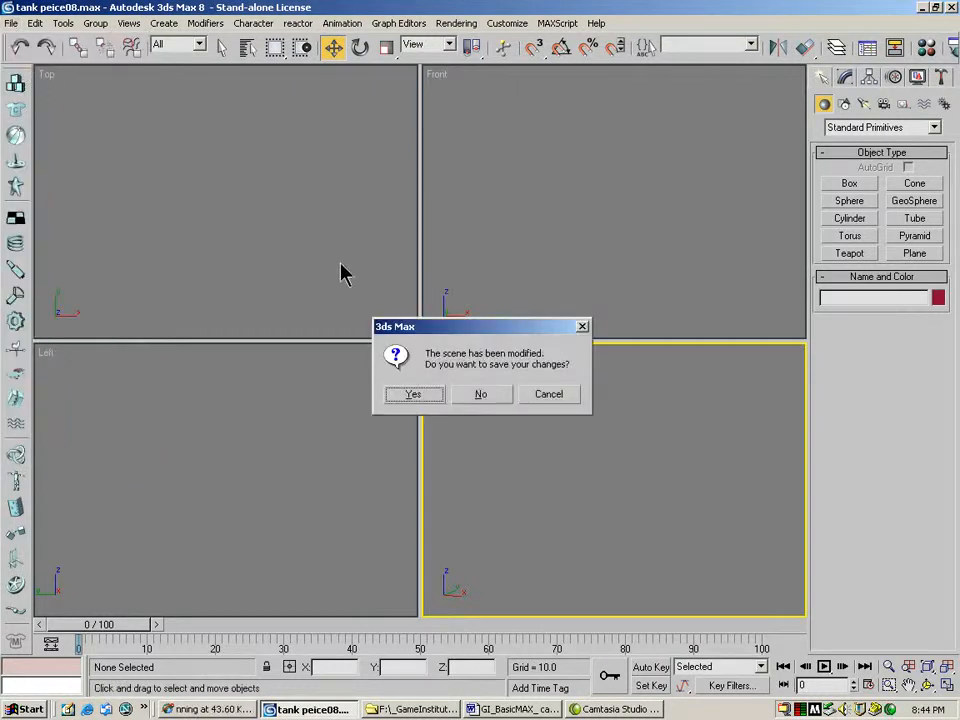
left_click(487, 395)
left_click(57, 129)
left_click(58, 143)
left_click(59, 157)
left_click(60, 171)
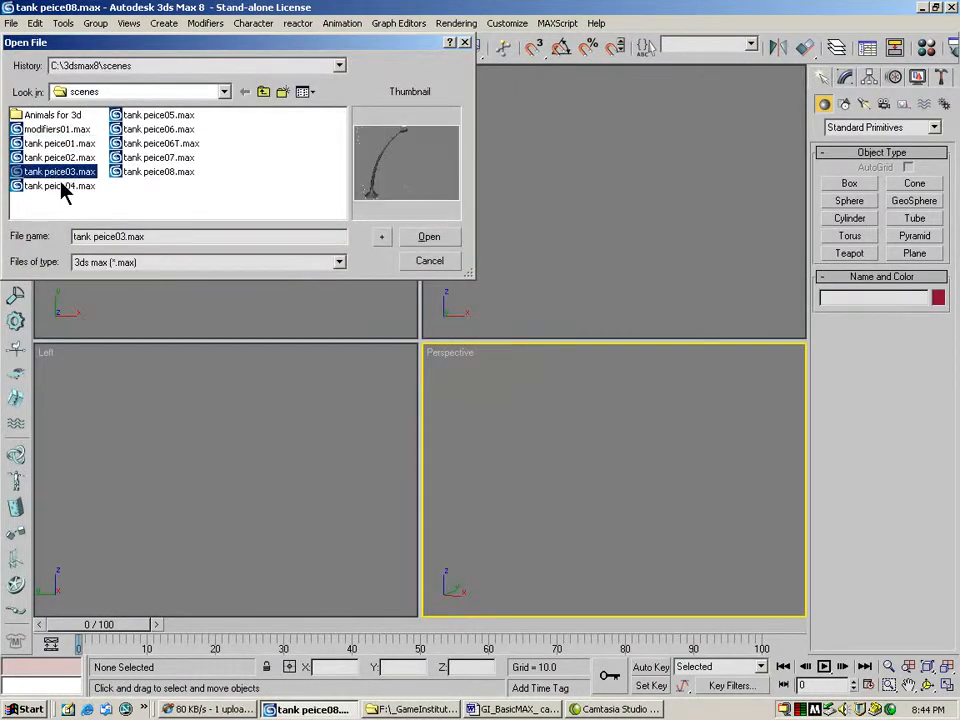
left_click(61, 186)
left_click(155, 117)
left_click(157, 131)
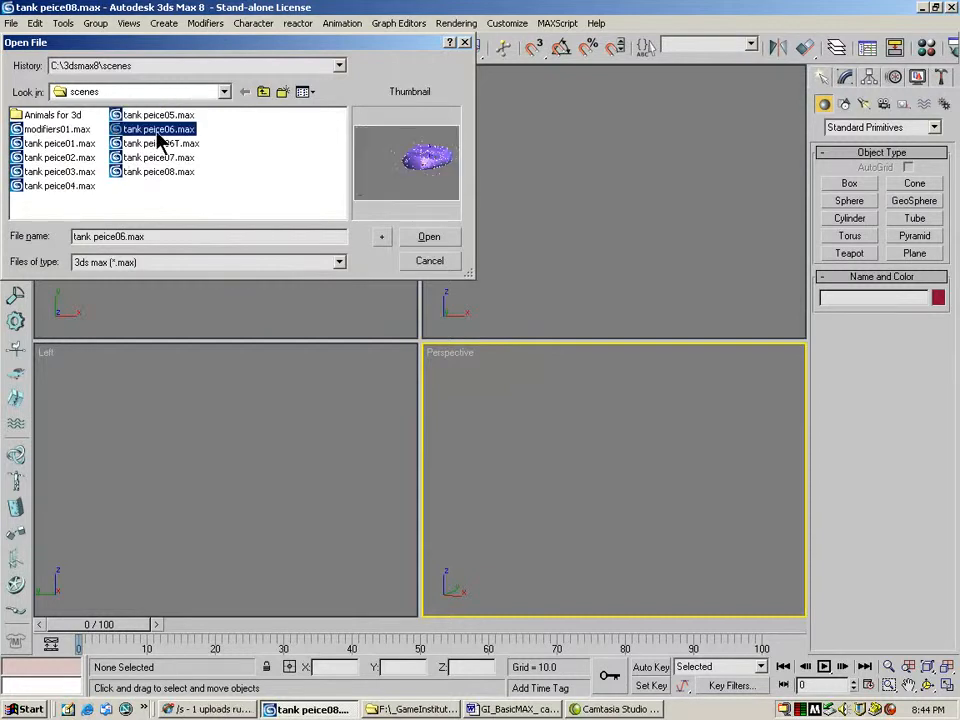
left_click(157, 116)
left_click(160, 130)
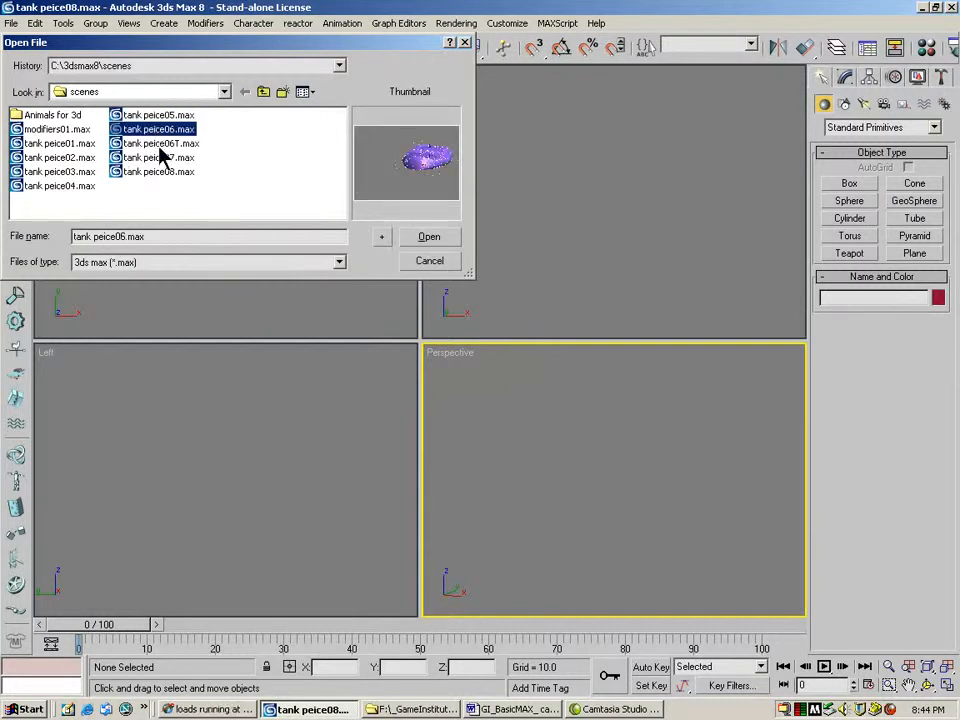
left_click(159, 144)
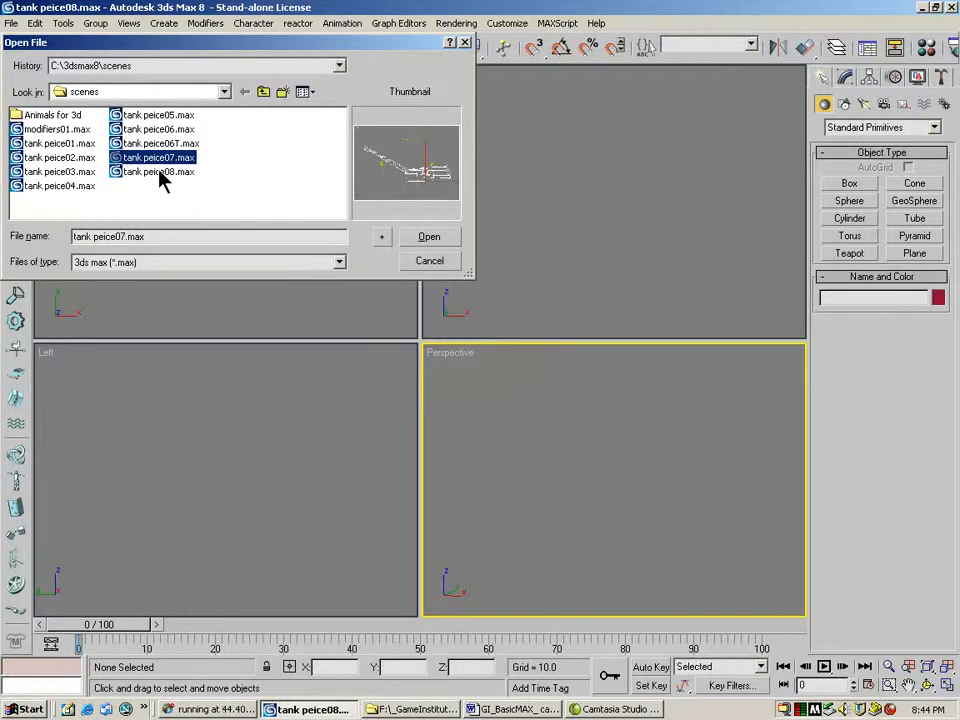
left_click(440, 238)
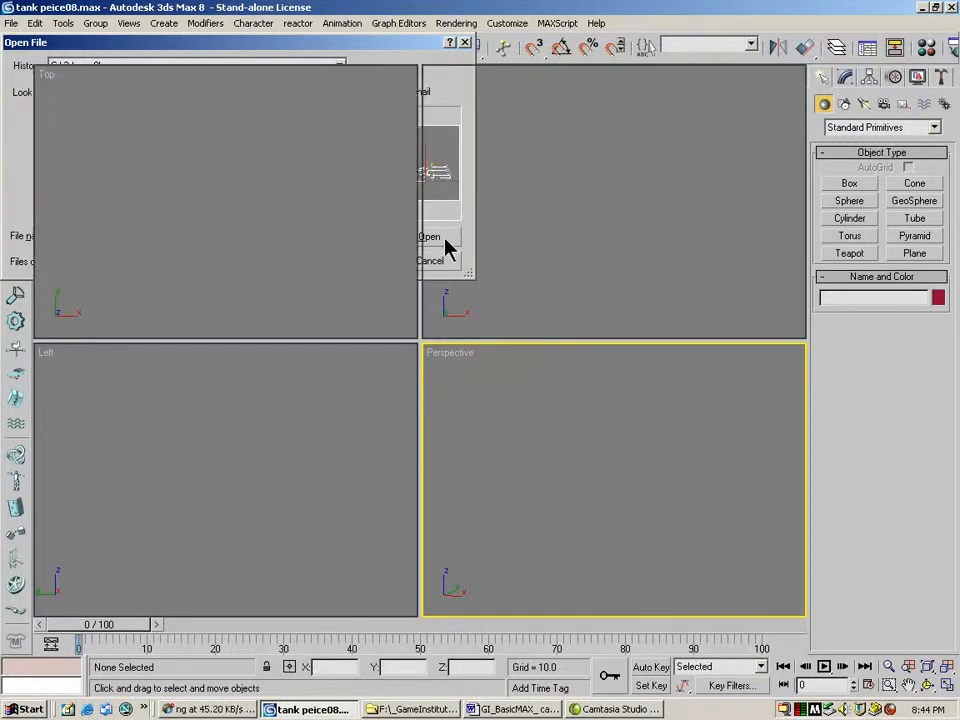
Step: Examine the tank turret and its gun barrel up close in a maximized Perspective view
left_click(928, 686)
left_click_drag(615, 503, 455, 488)
left_click(888, 666)
left_click_drag(670, 510, 656, 441)
key("alt+w")
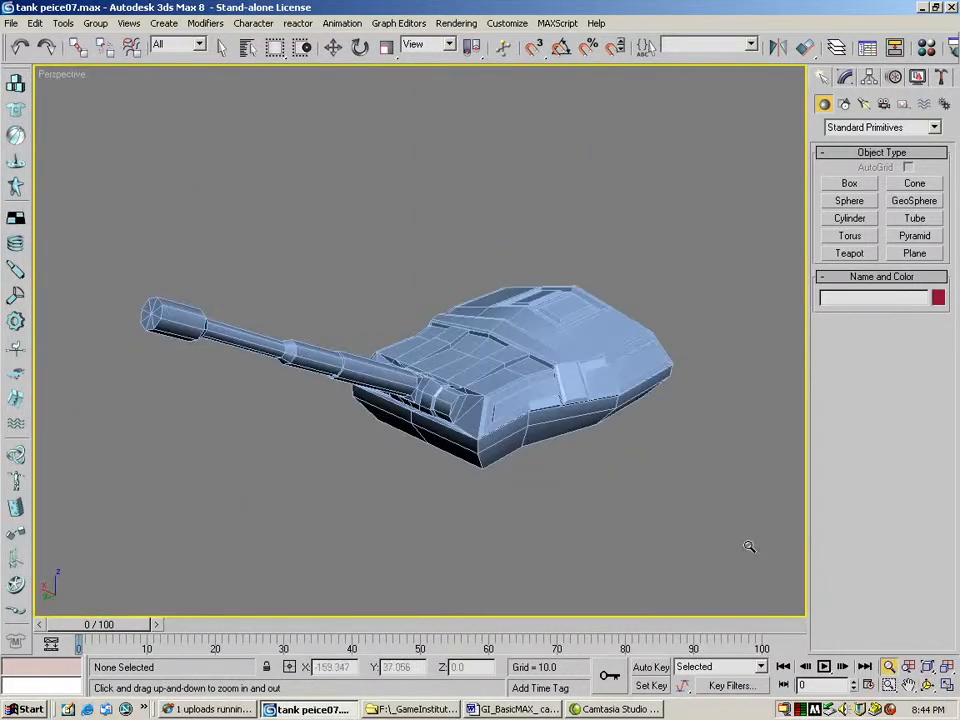
left_click_drag(518, 408, 504, 382)
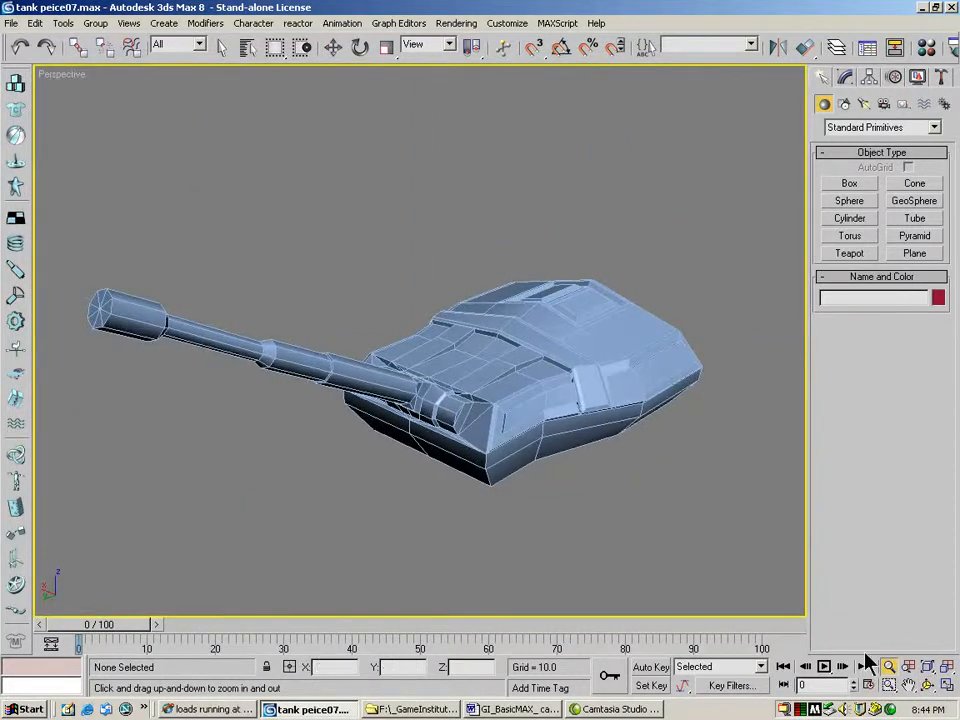
left_click(928, 685)
left_click_drag(485, 445, 575, 406)
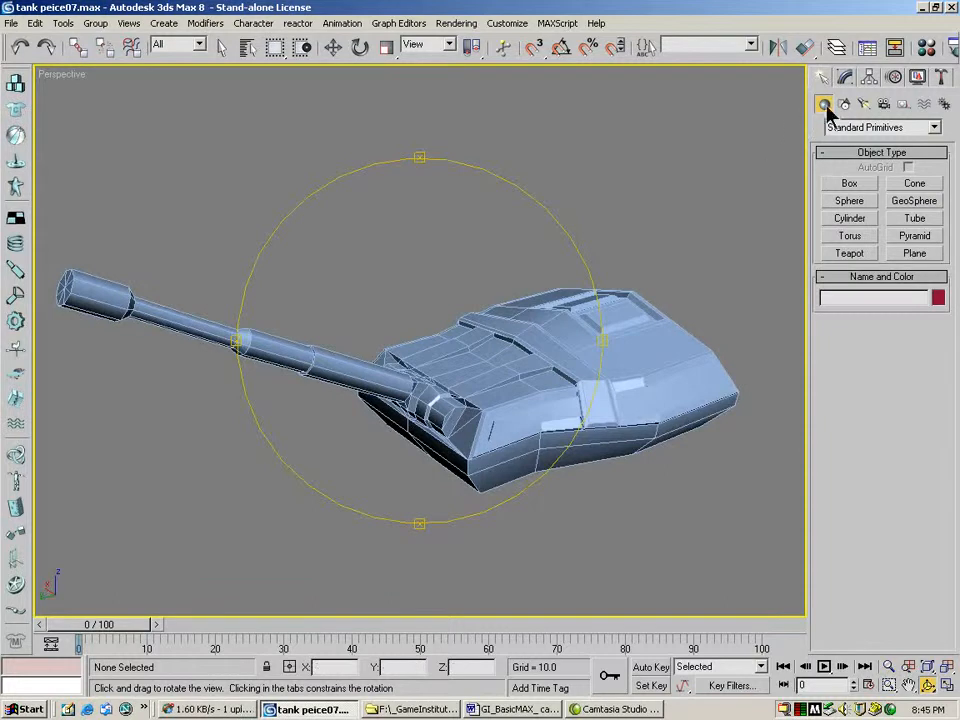
Step: Select the tank turret model and show its modifier stack
left_click(845, 78)
left_click(221, 46)
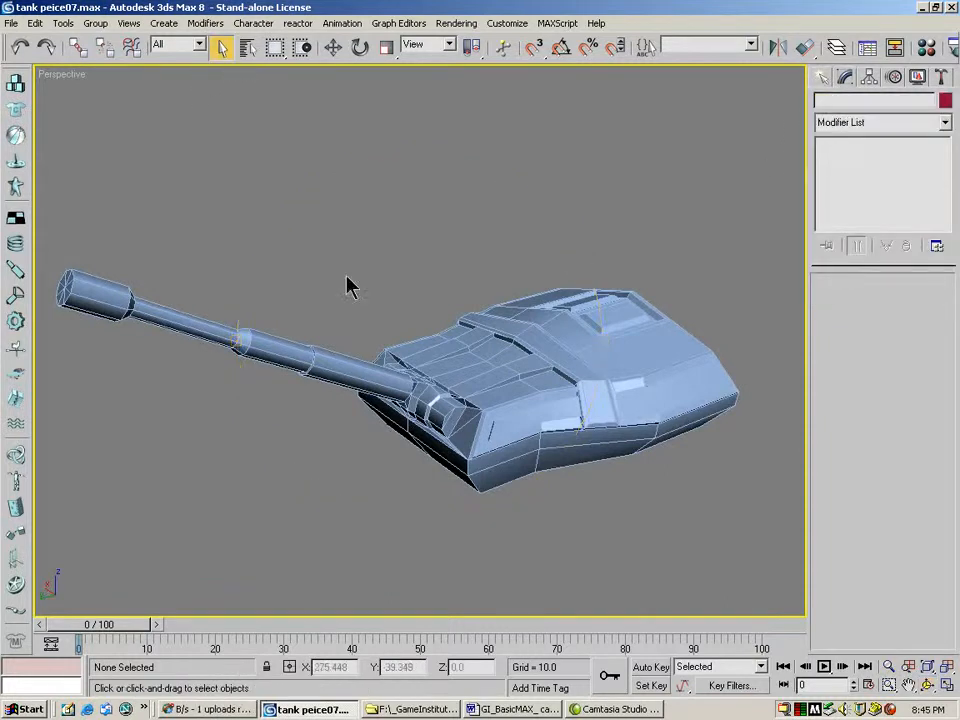
left_click(561, 357)
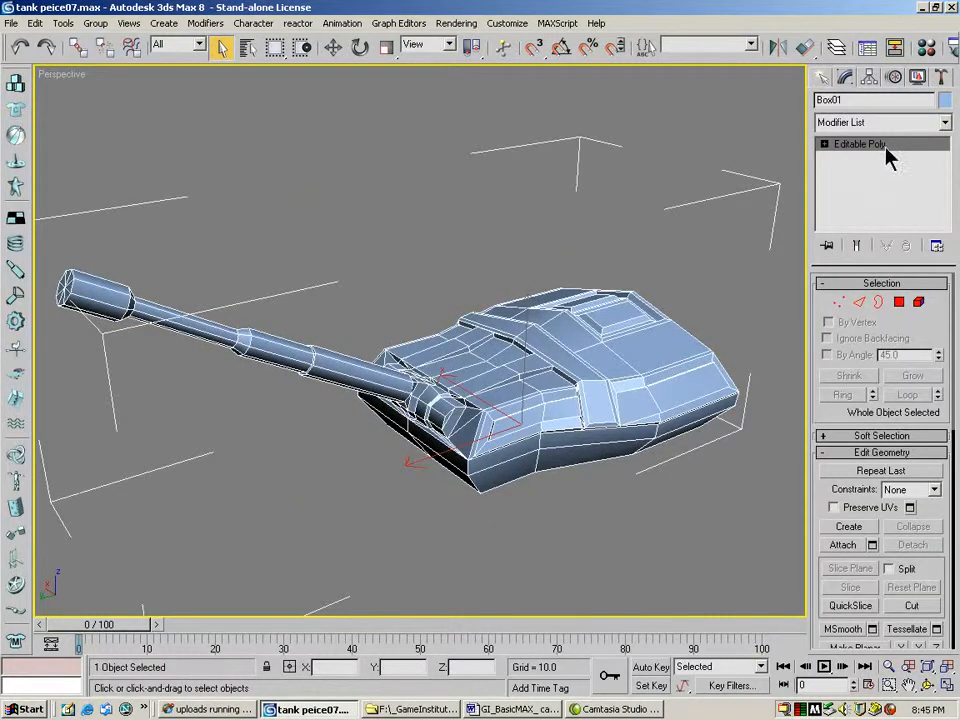
Step: Select the lengthwise edges of the raised strips on the turret's front deck and extend the selection with Loop
left_click(859, 302)
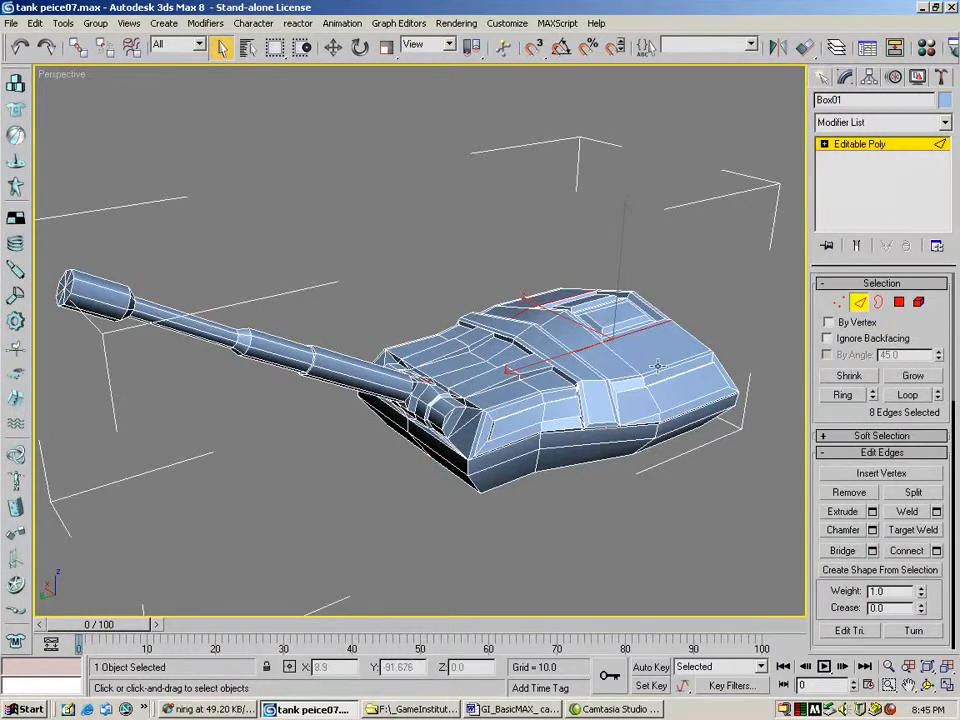
left_click(514, 398)
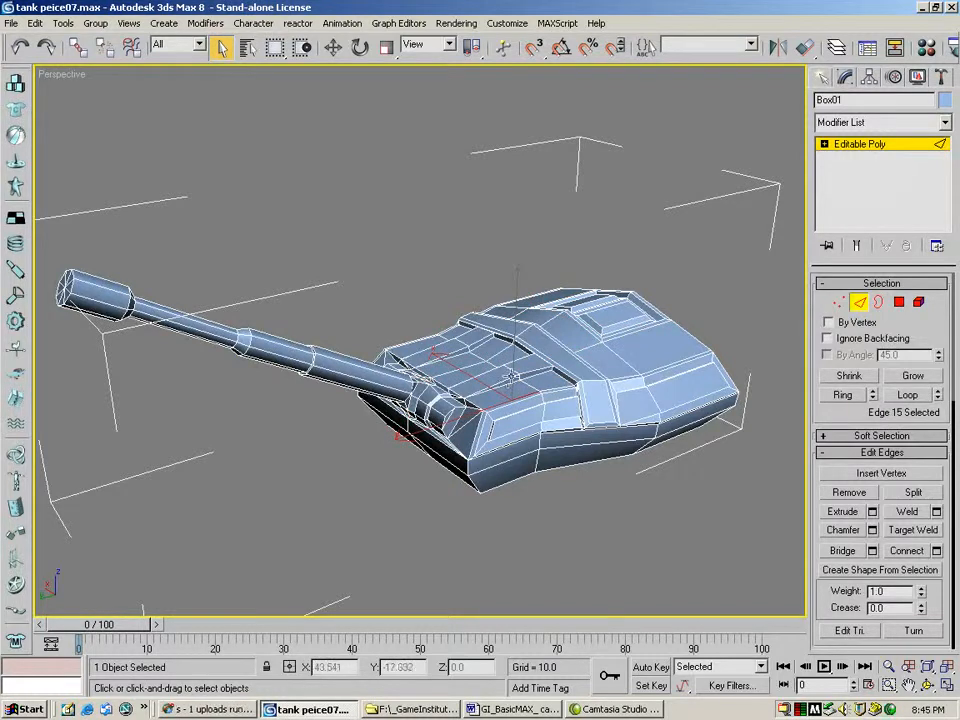
left_click(514, 376, "ctrl")
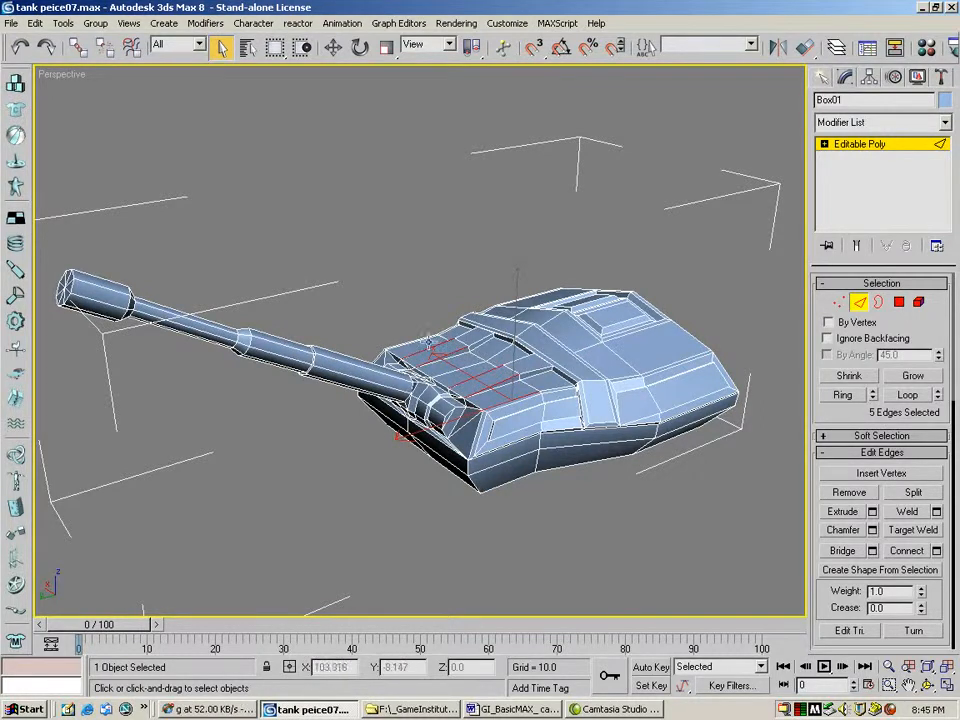
key("ctrl+r")
left_click_drag(340, 244, 480, 258)
left_click(222, 47)
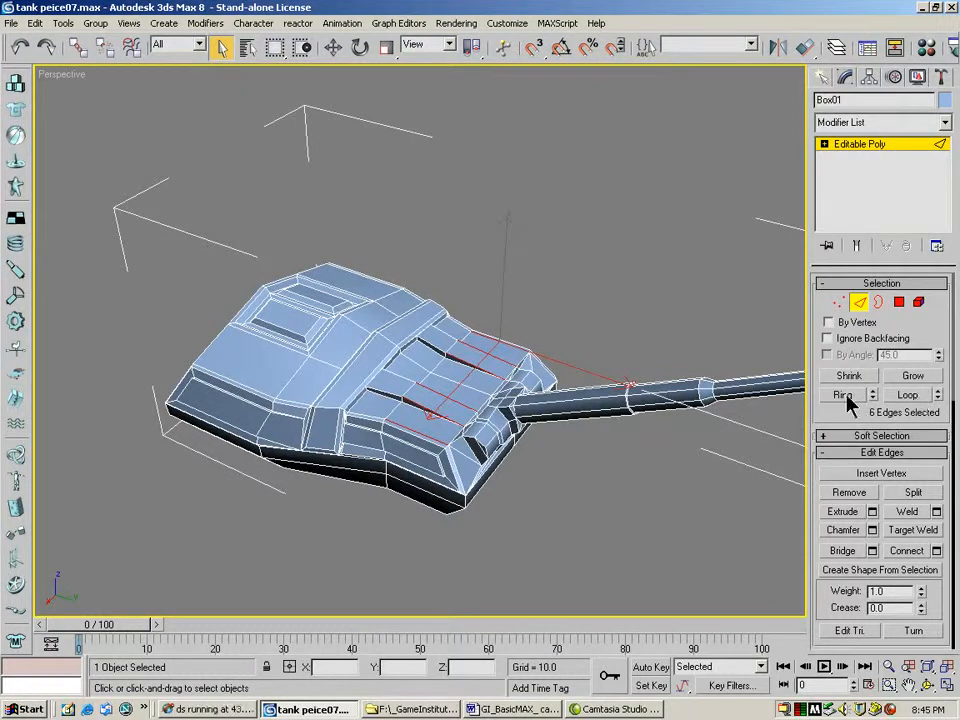
left_click(908, 396)
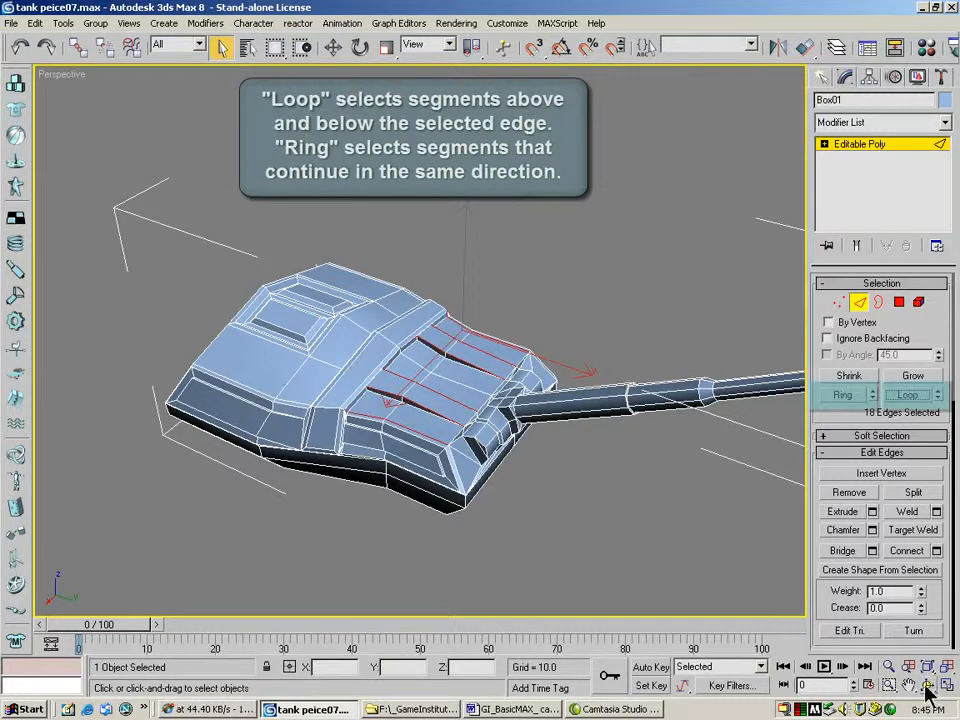
Step: Add a Lattice modifier on top of the turret's edge selection
key("ctrl+r")
left_click_drag(455, 432, 416, 373)
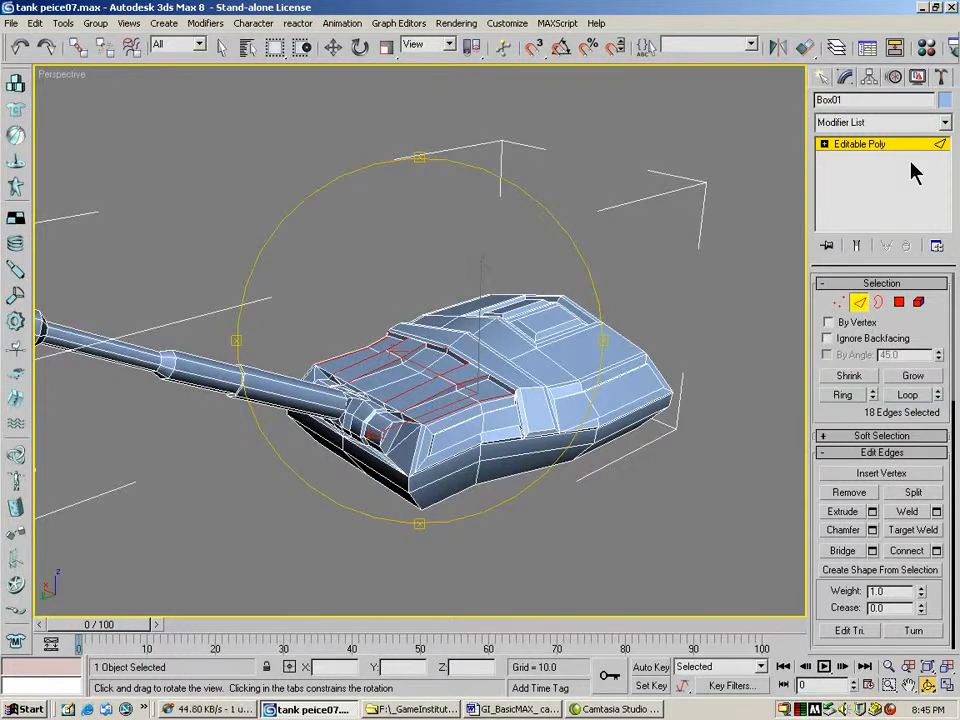
left_click(882, 122)
scroll(882, 400, "down", 10)
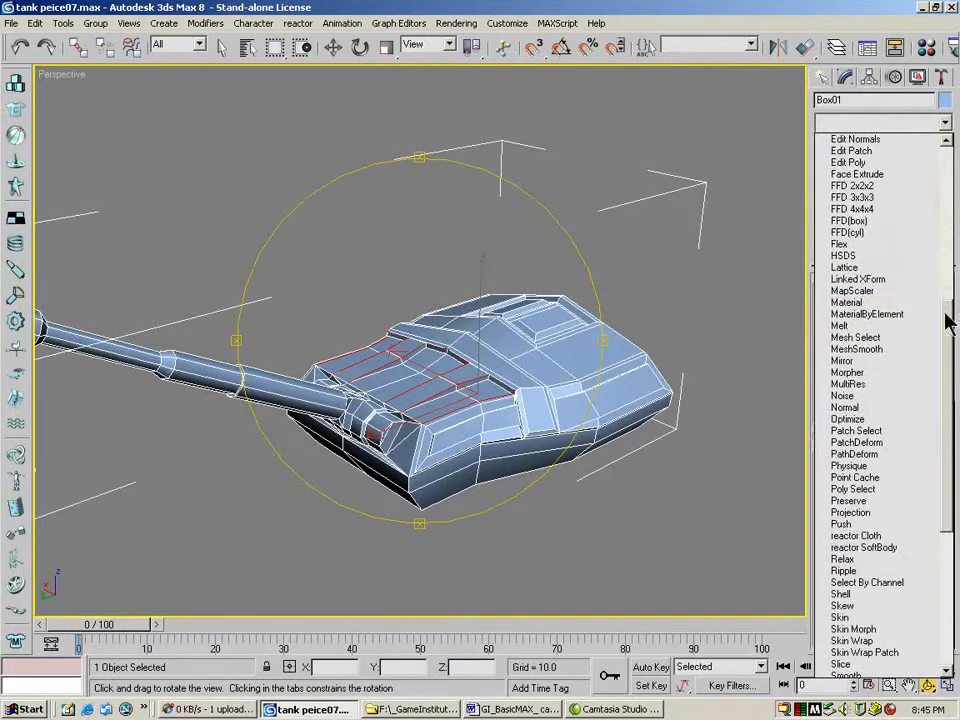
left_click(846, 268)
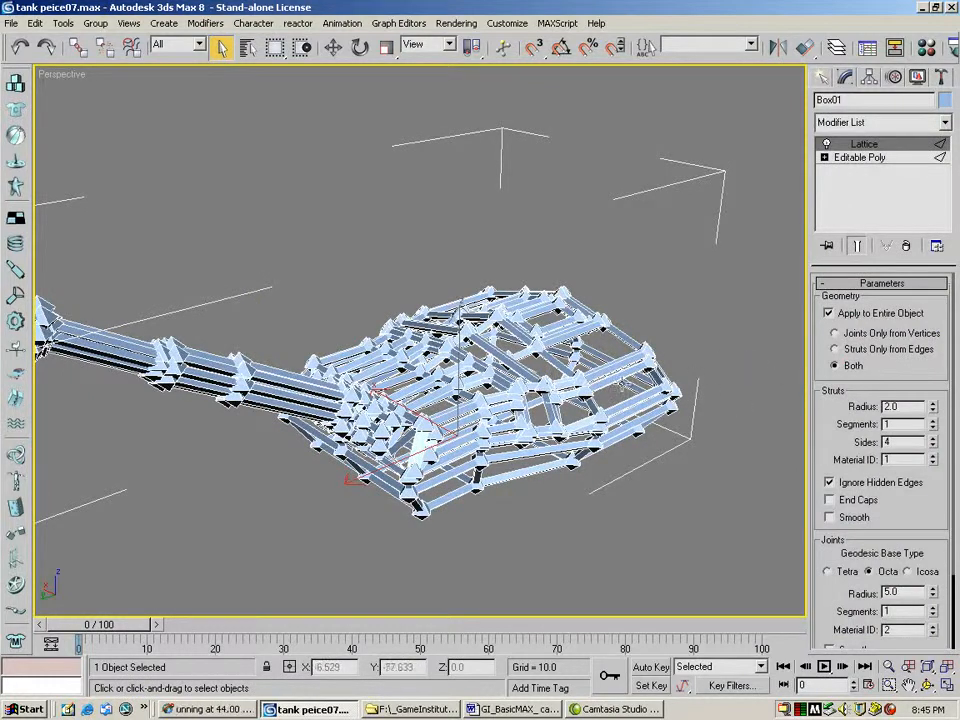
Step: Limit the Lattice to the selected edges instead of the entire object, generating Struts Only from Edges
left_click(829, 313)
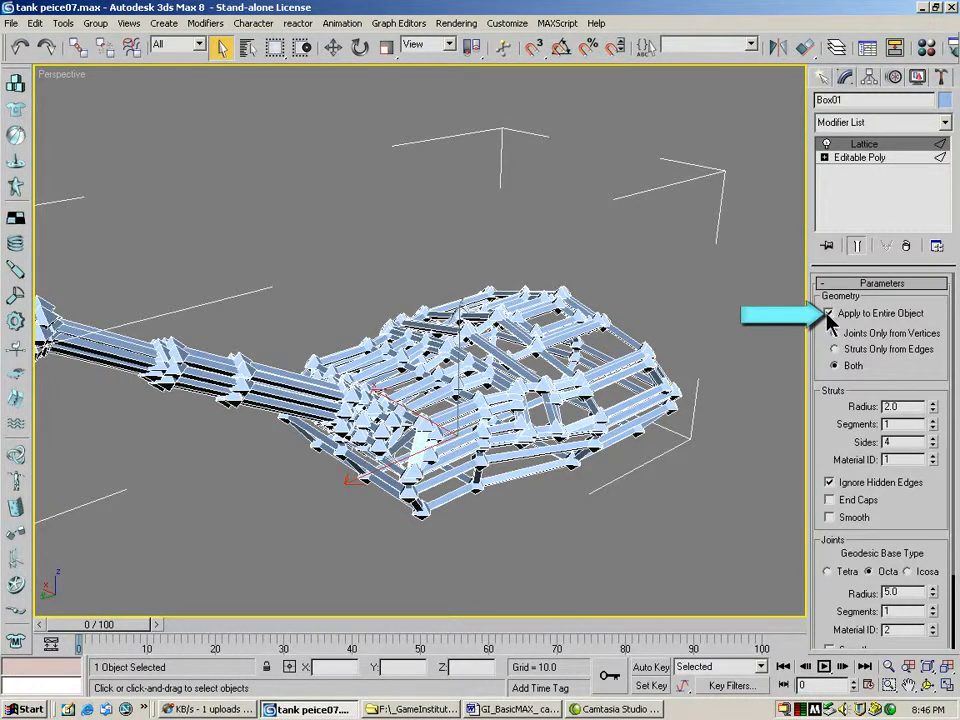
left_click(829, 313)
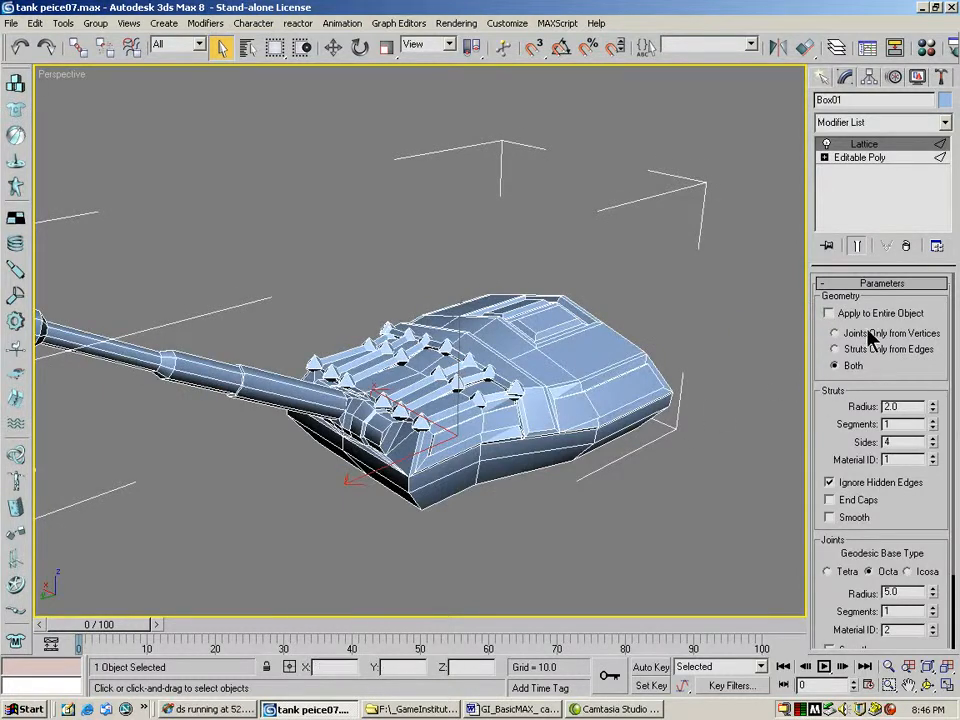
left_click(835, 349)
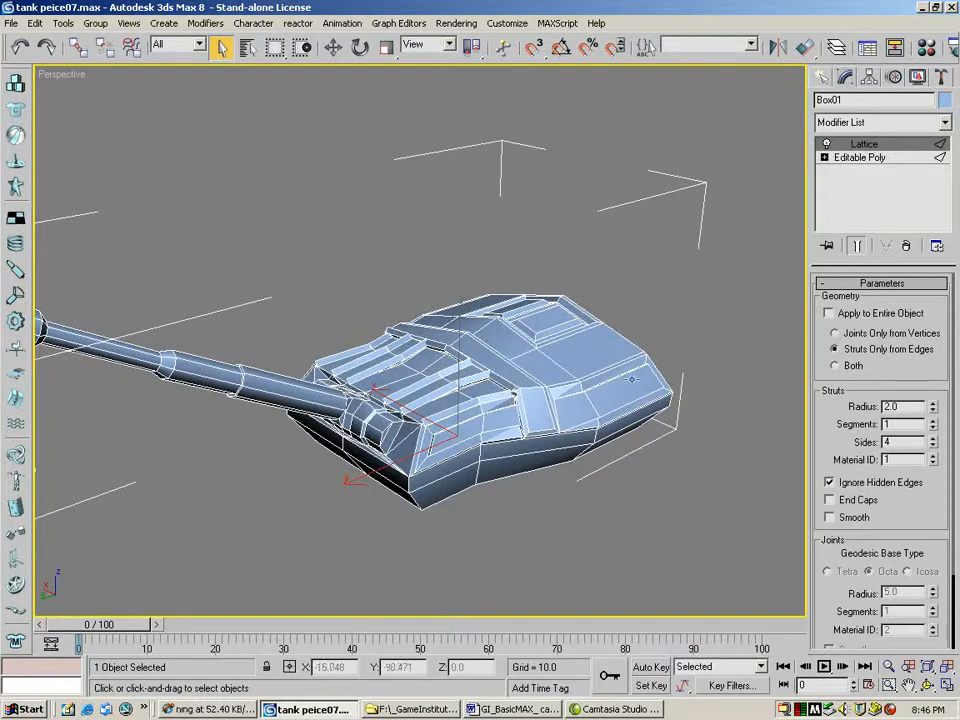
Step: Set the Lattice struts to a radius of 1.0 and 6 sides
right_click(934, 406)
left_click(934, 404)
left_click_drag(935, 406, 934, 404)
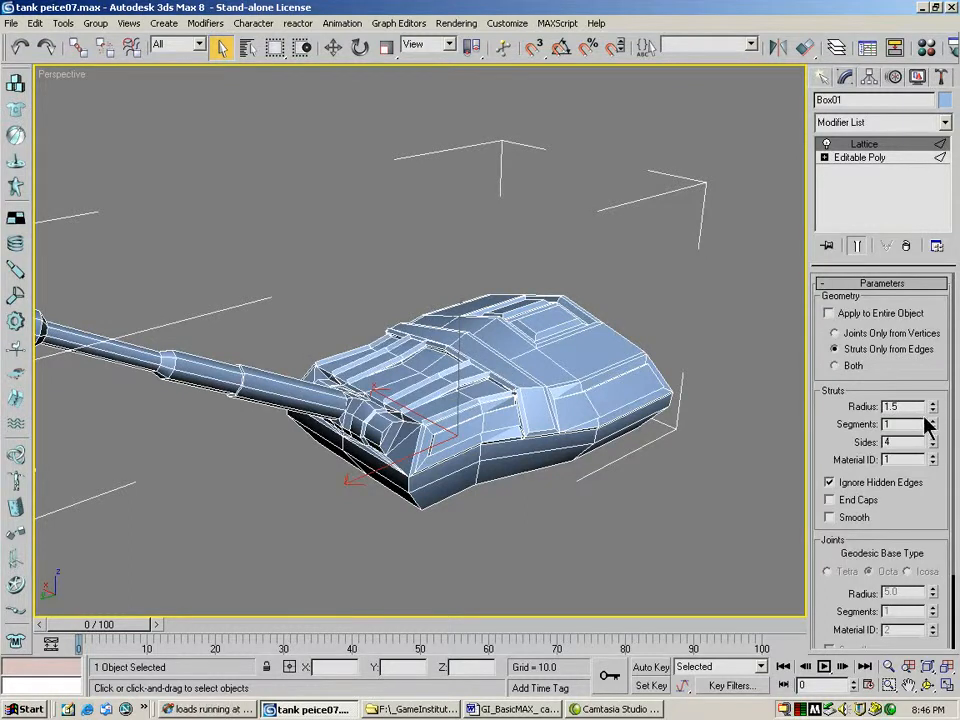
left_click(934, 410)
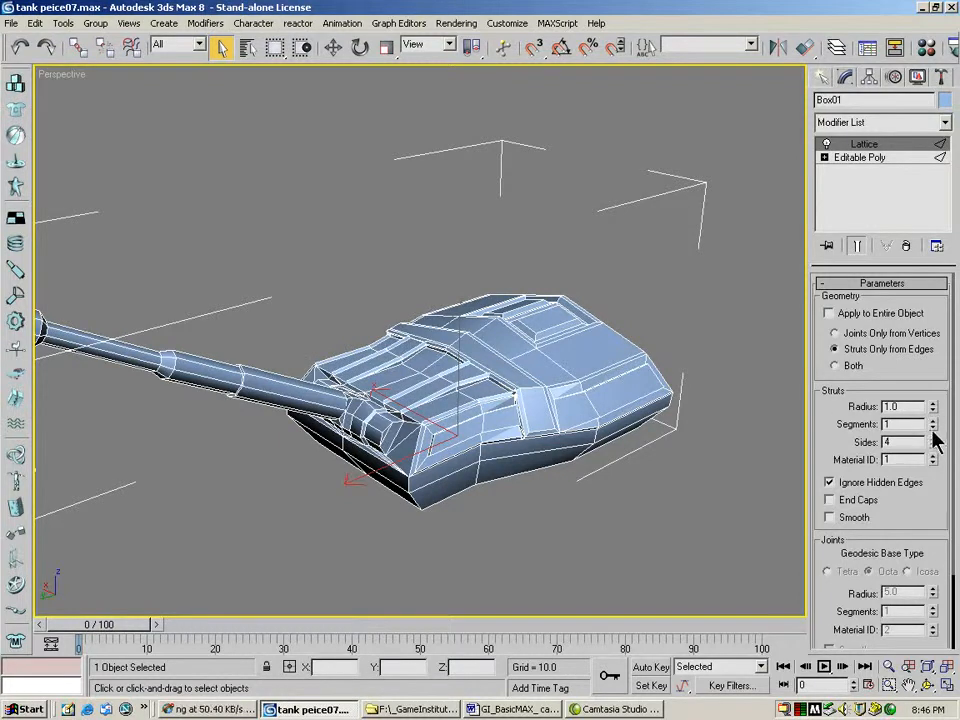
left_click(933, 445)
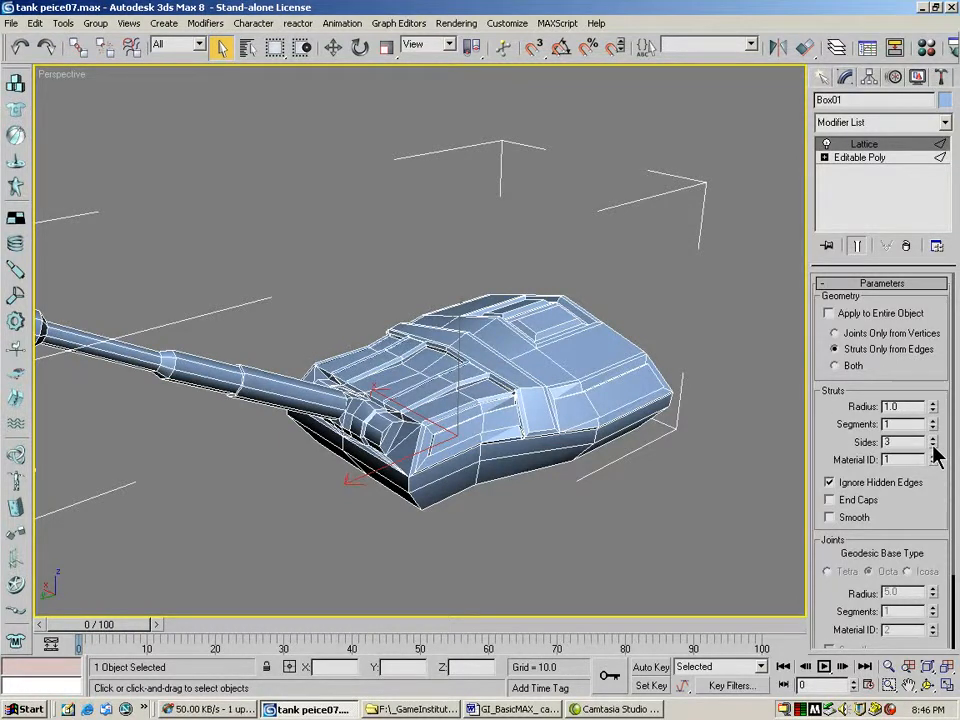
left_click(933, 439)
left_click(933, 439)
left_click(933, 438)
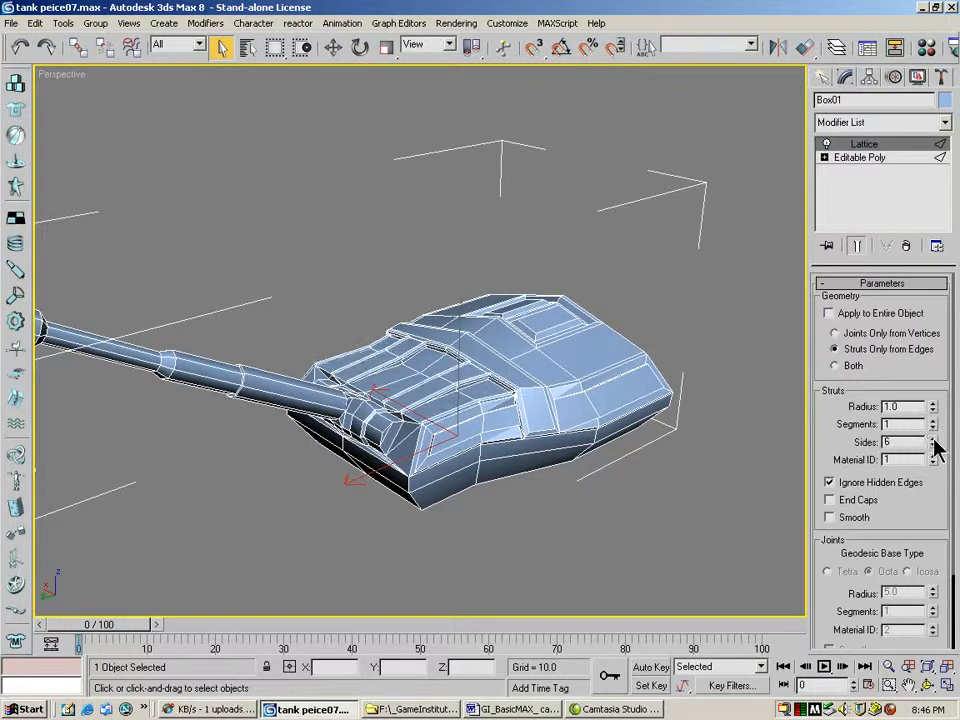
Step: Render the Perspective view to check the struts on the front deck and close the rendered frame
left_click(928, 685)
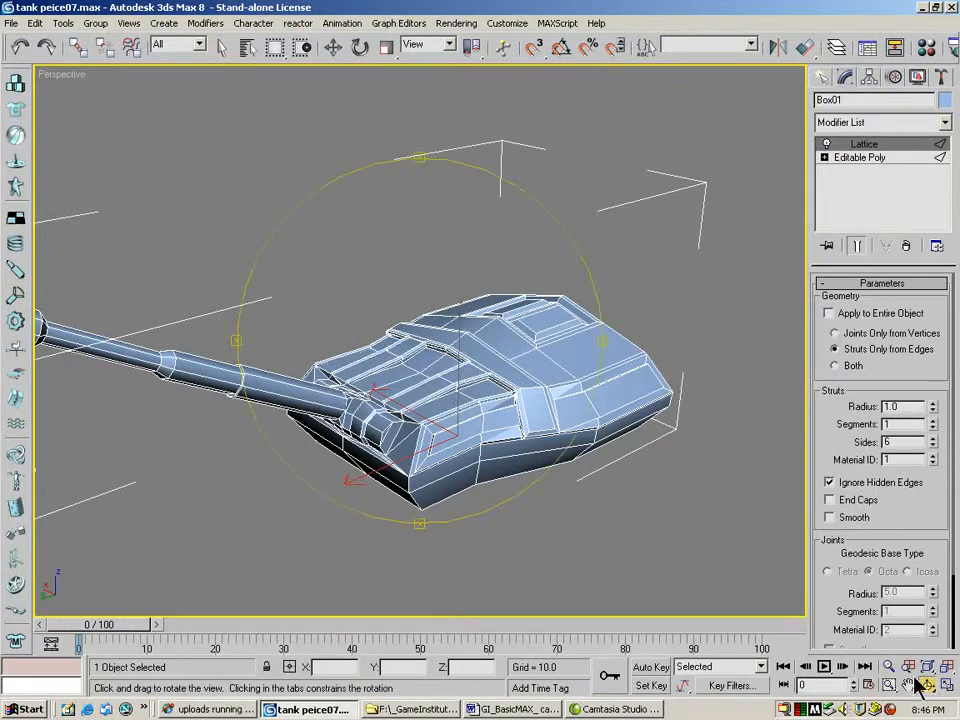
left_click_drag(456, 396, 475, 403)
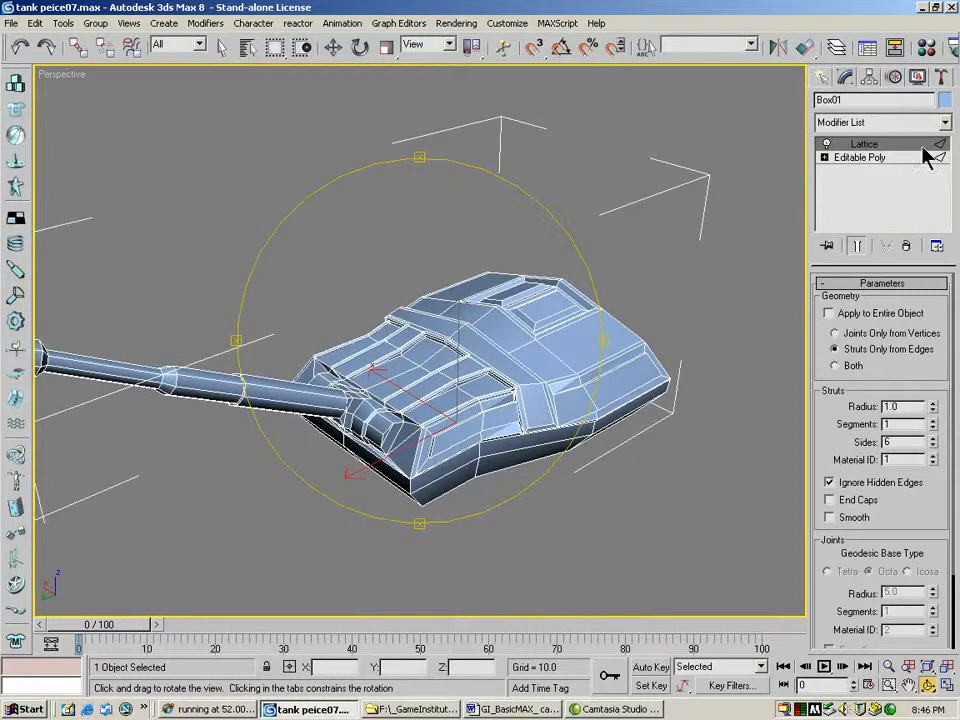
left_click_drag(700, 47, 595, 49)
left_click(945, 47)
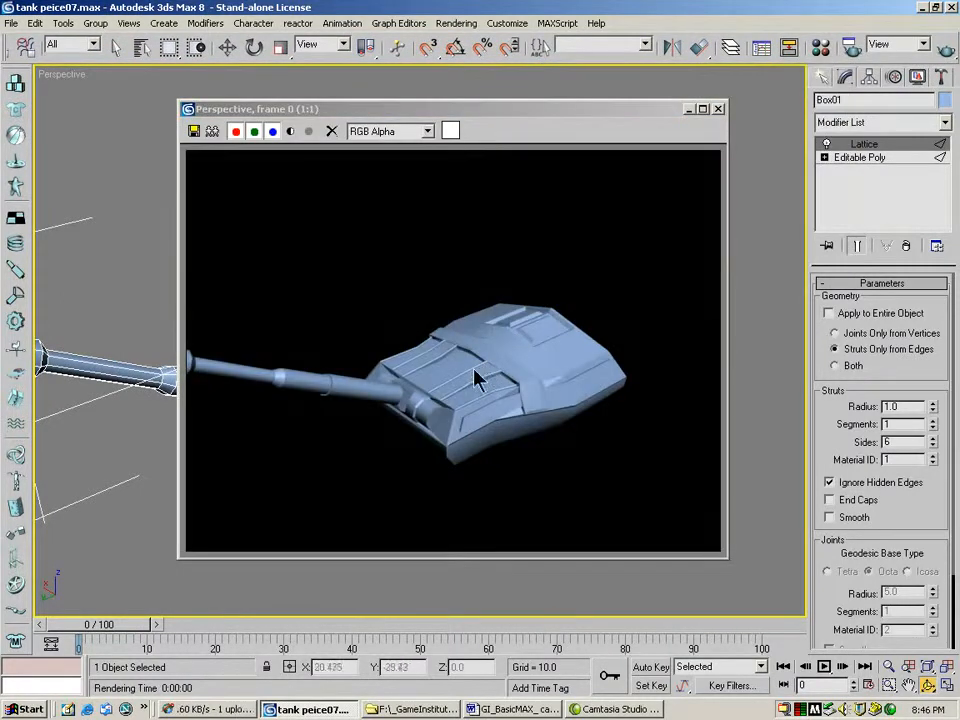
left_click(723, 107)
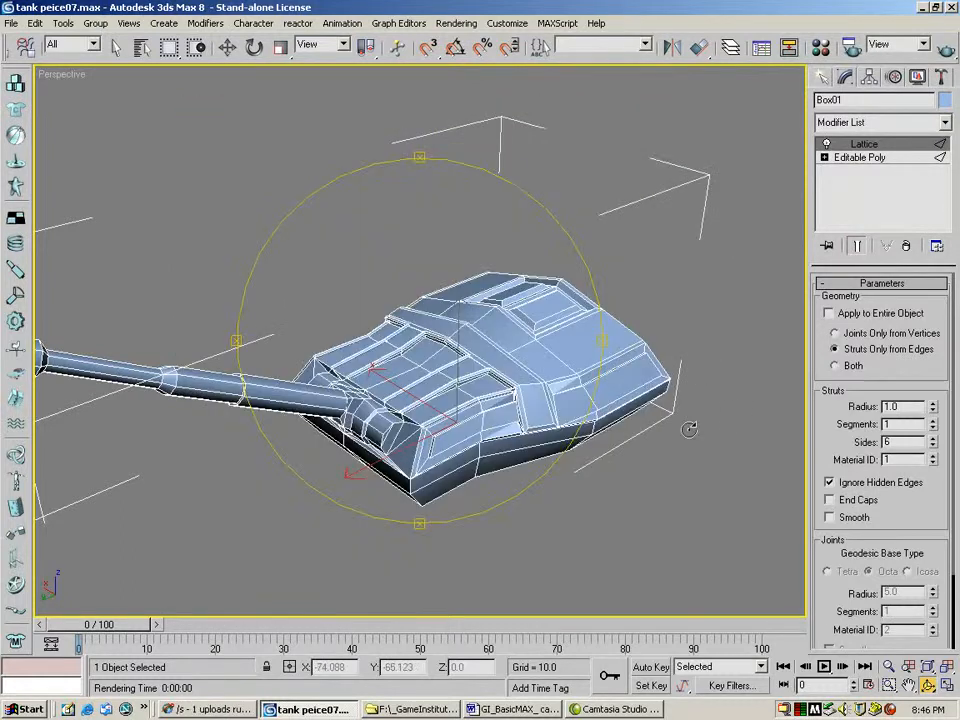
Step: Return to the Editable Poly edges with the end result shown and add the ridge edges in front of the roof hatches to the selection
left_click(876, 159)
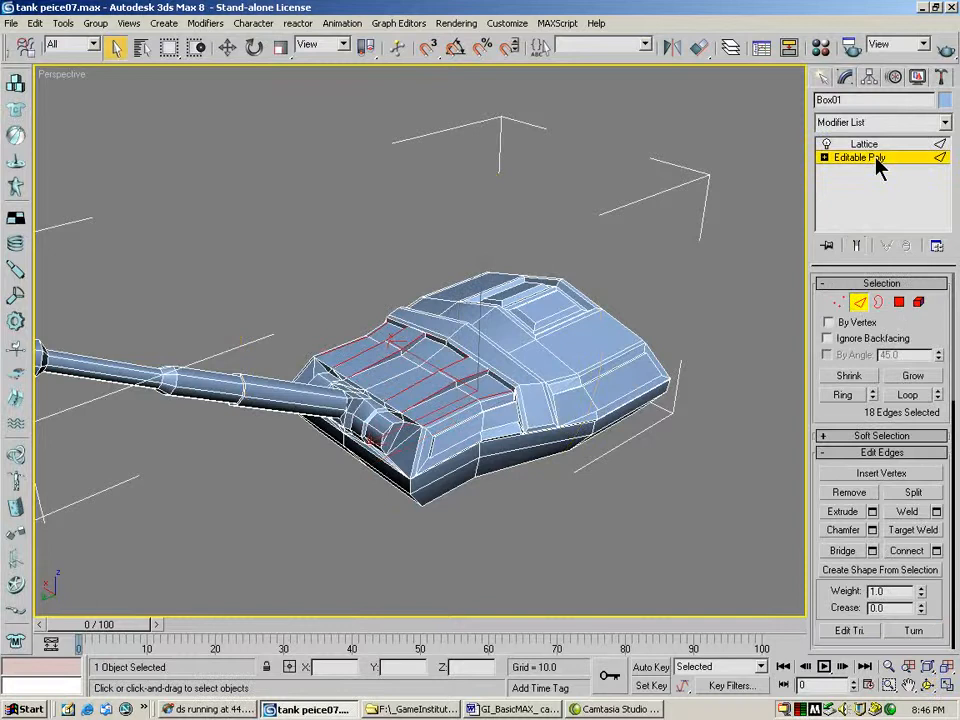
left_click(858, 246)
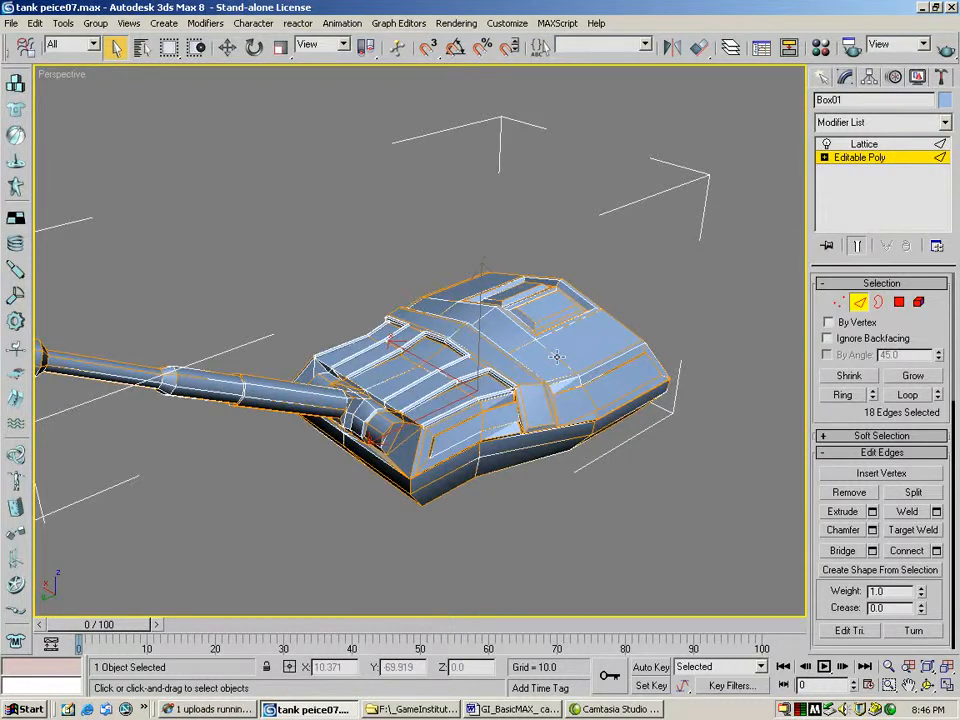
left_click(525, 333, "ctrl")
left_click(489, 303, "ctrl")
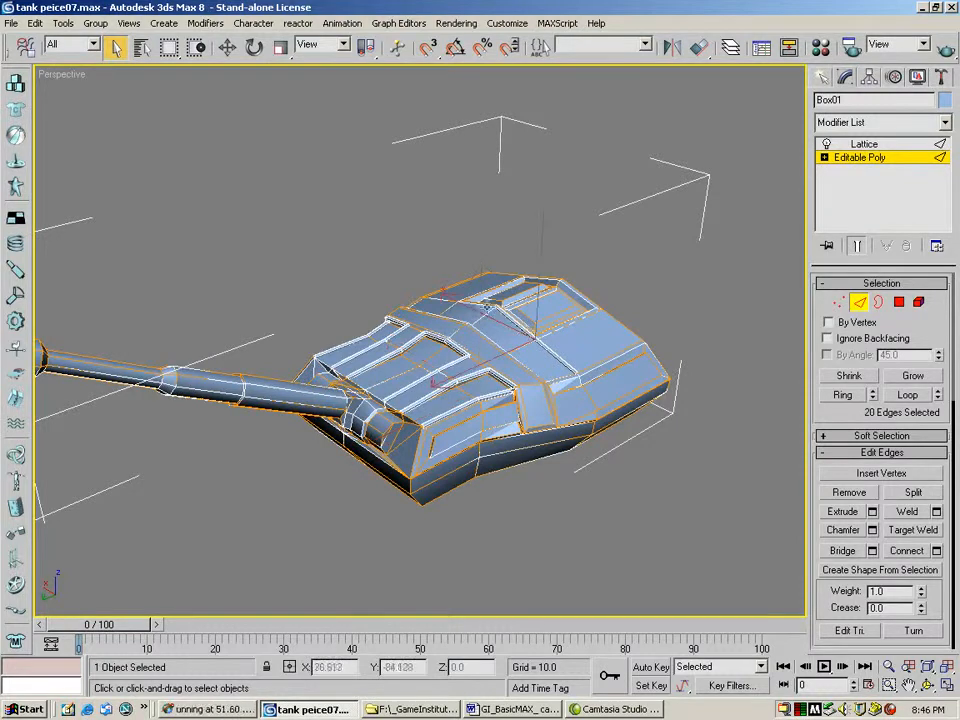
left_click(484, 304, "ctrl")
left_click(443, 299, "ctrl")
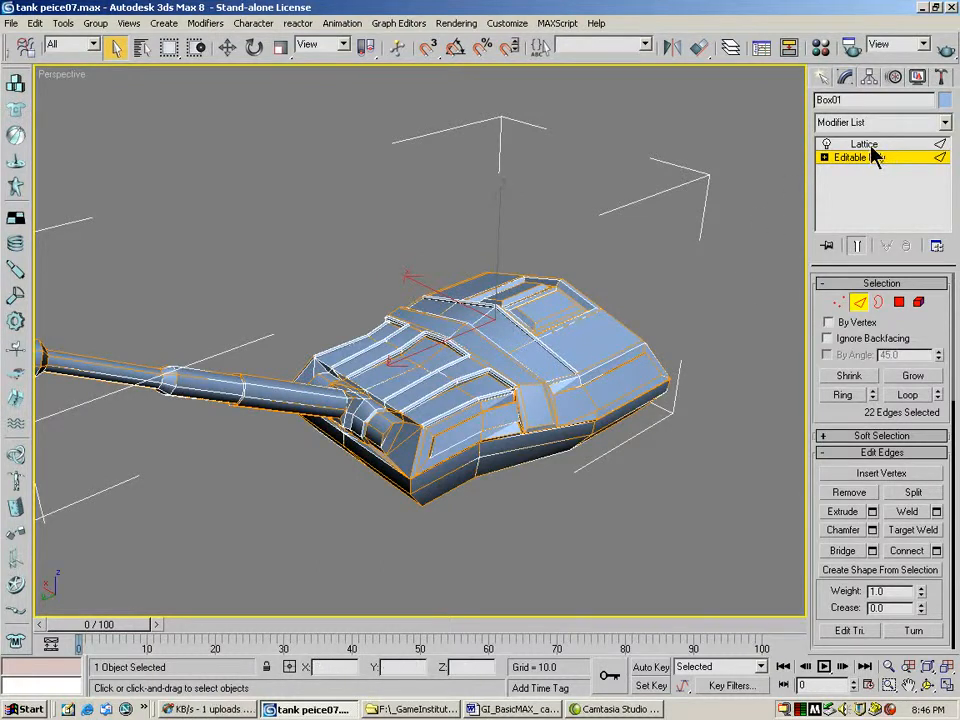
left_click(570, 323, "ctrl")
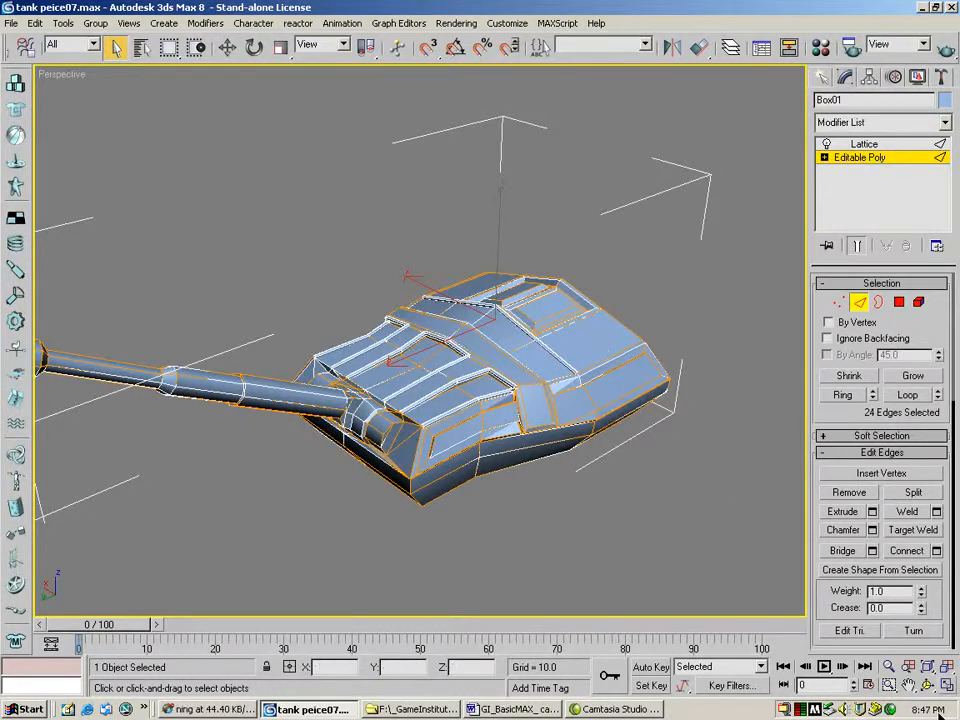
Step: Deselect the two stray edges on the turret's rear side
left_click(928, 685)
left_click_drag(545, 425, 368, 357)
left_click(229, 50)
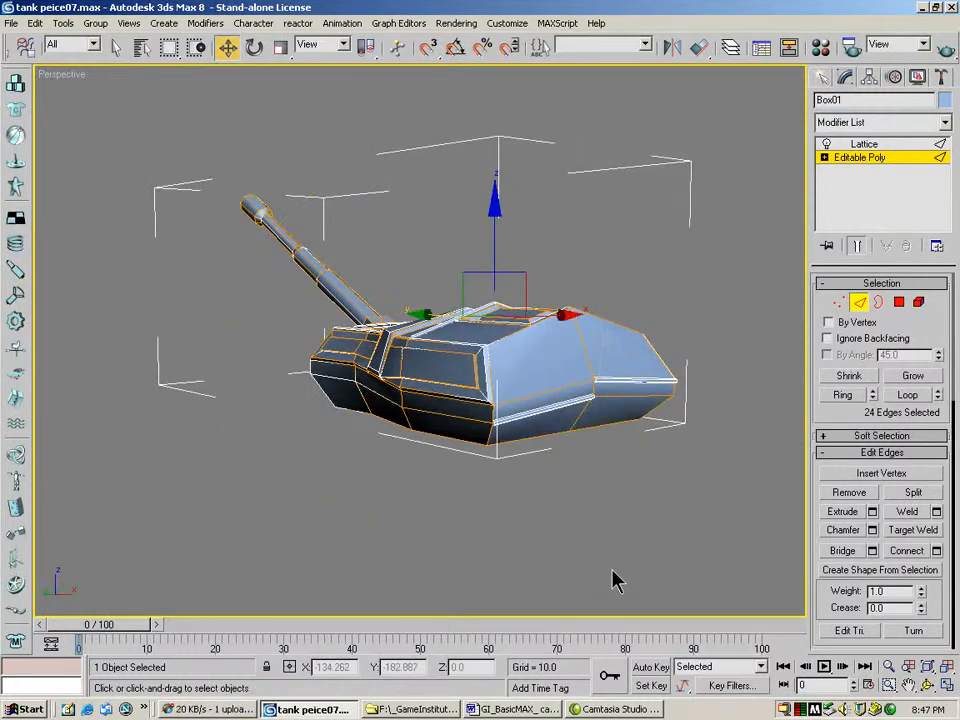
left_click_drag(593, 557, 622, 380)
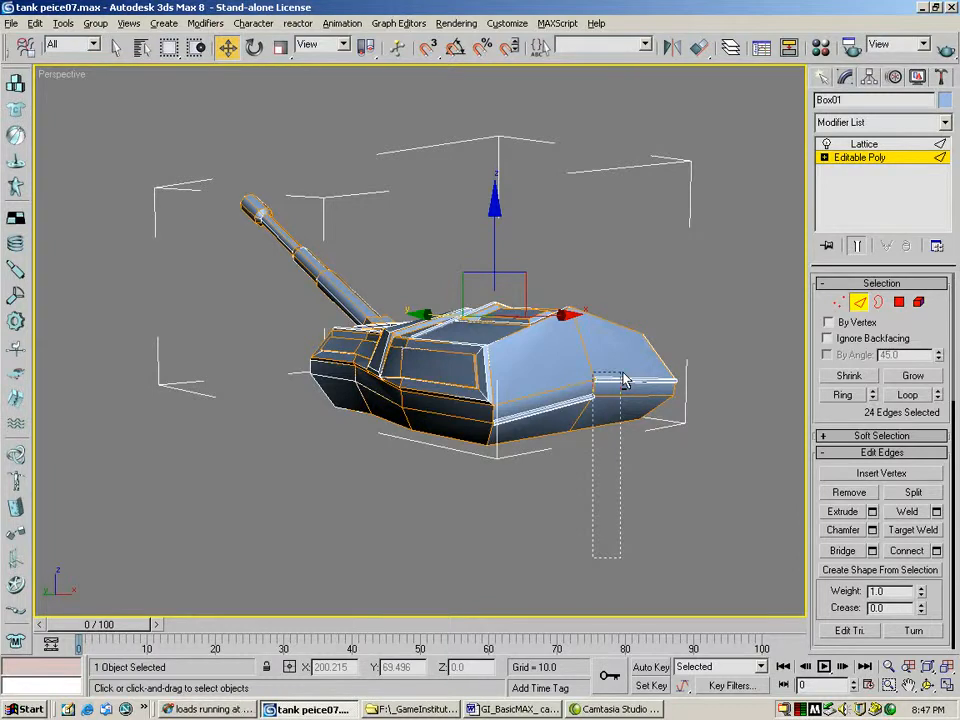
left_click_drag(622, 380, 620, 385, "alt")
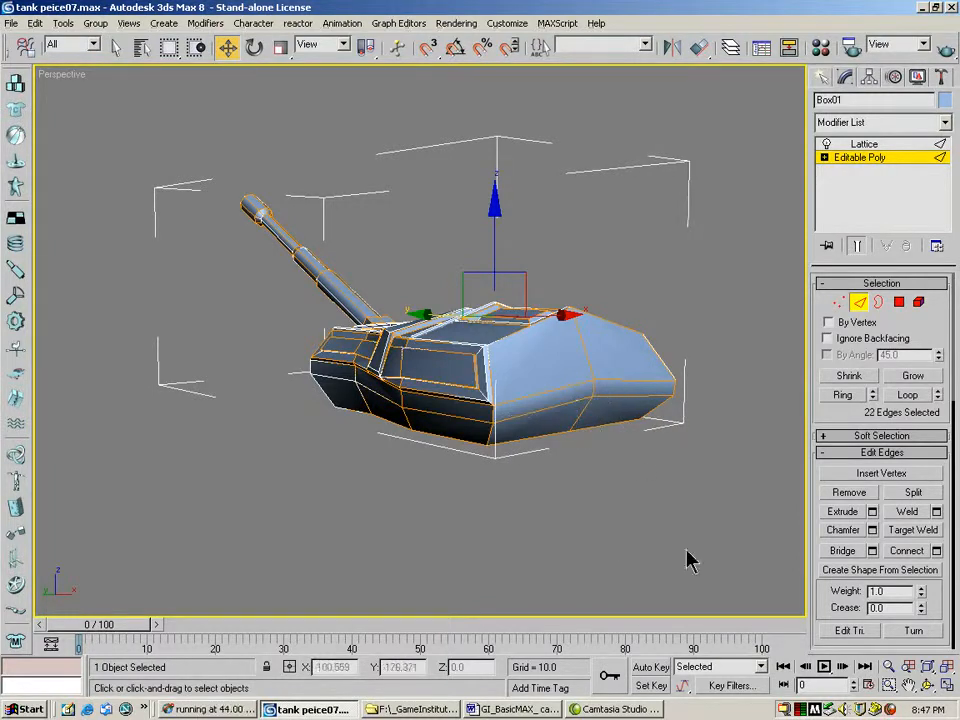
Step: Try to add the edge beside the roof hatch to the edge selection and undo that addition
left_click(927, 686)
left_click_drag(546, 476, 623, 435)
key("alt+z")
left_click_drag(574, 489, 378, 377)
left_click(908, 686)
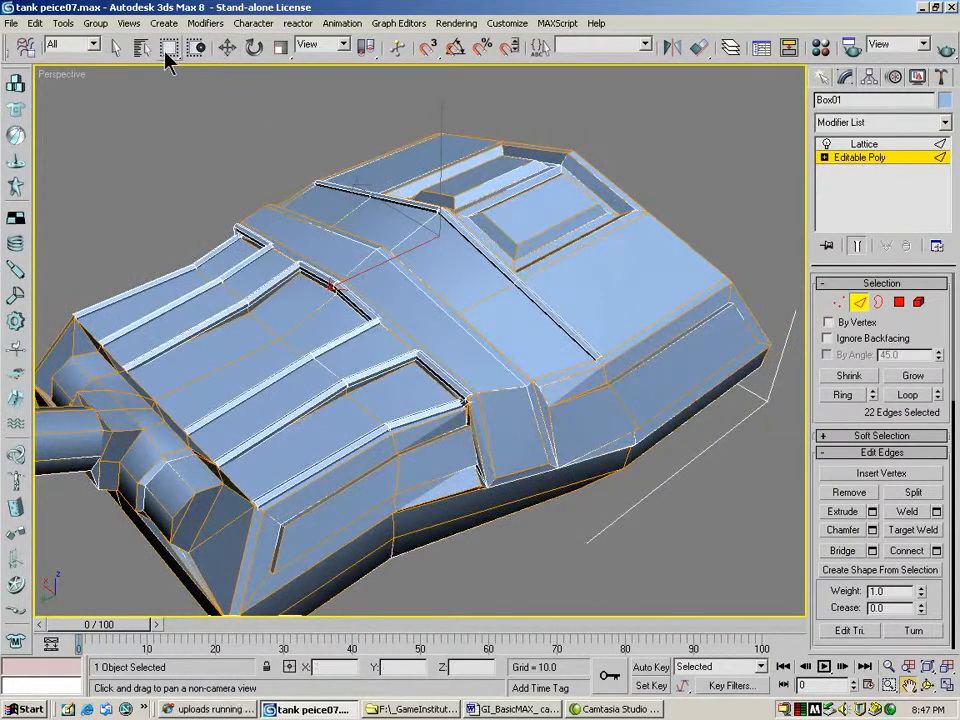
left_click(116, 47)
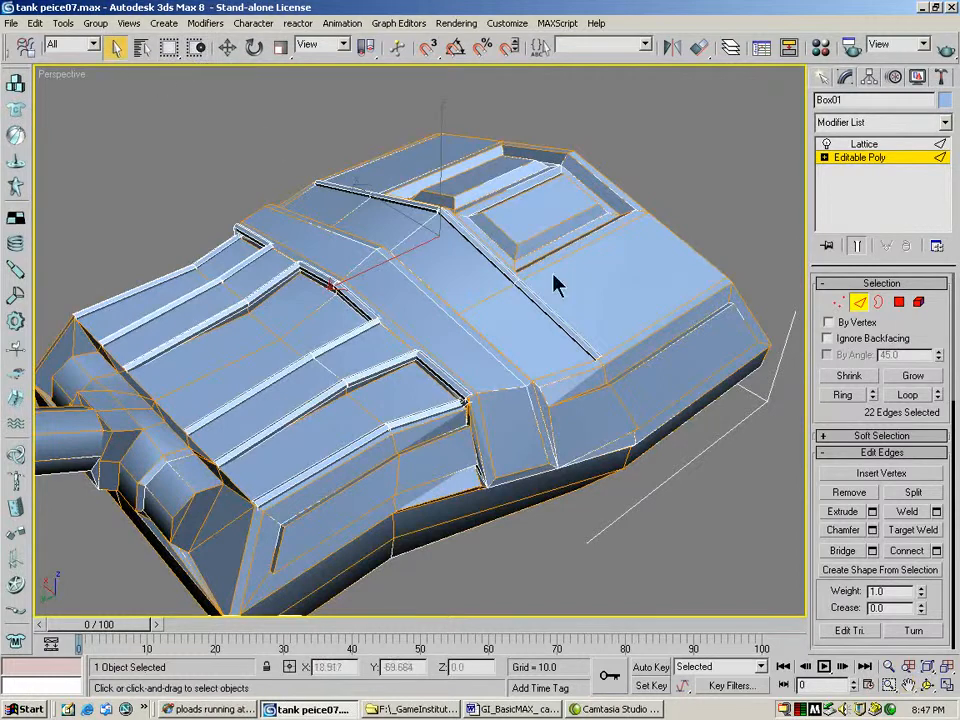
left_click(594, 243, "ctrl")
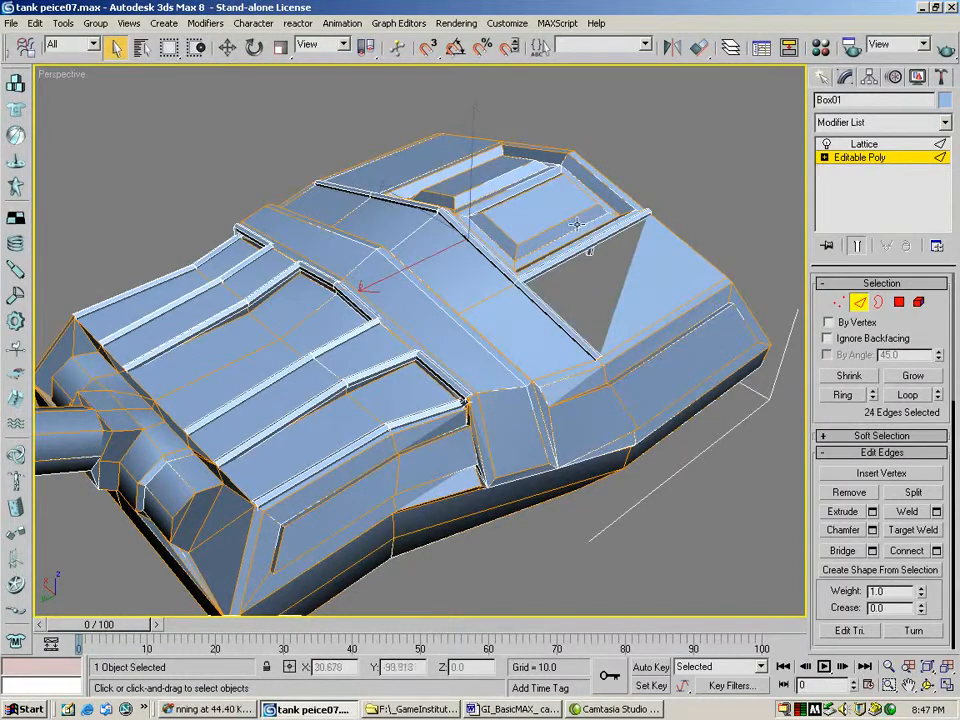
left_click_drag(45, 45, 160, 60)
left_click(20, 47)
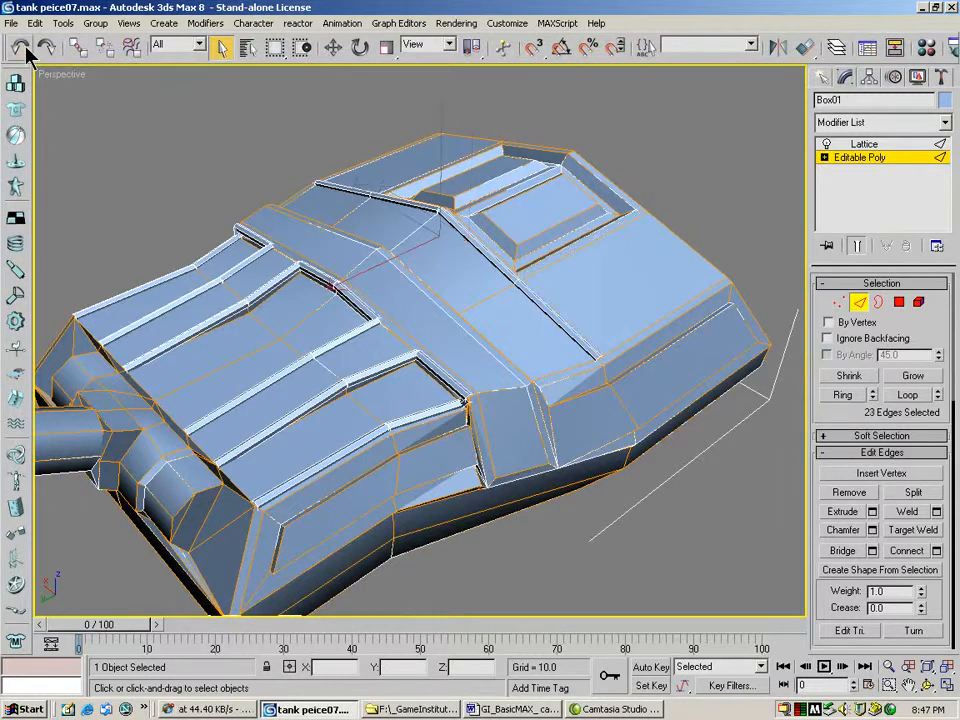
Step: Add the short edge joining the two roof ridges, extend the selection with Loop and return to the Lattice modifier level
left_click(420, 228, "ctrl")
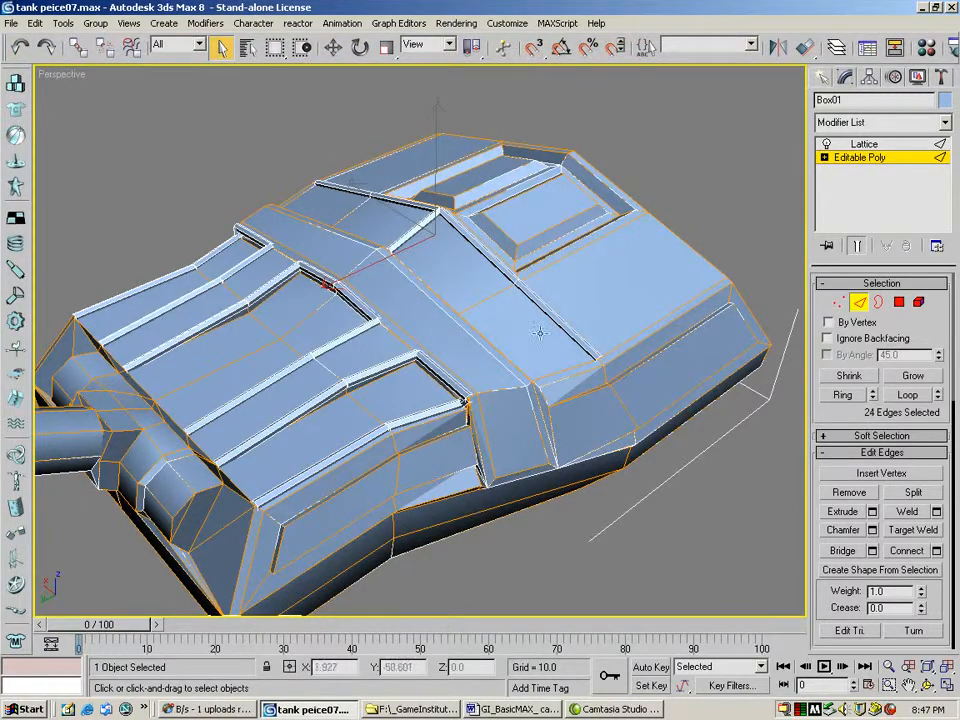
left_click(910, 395)
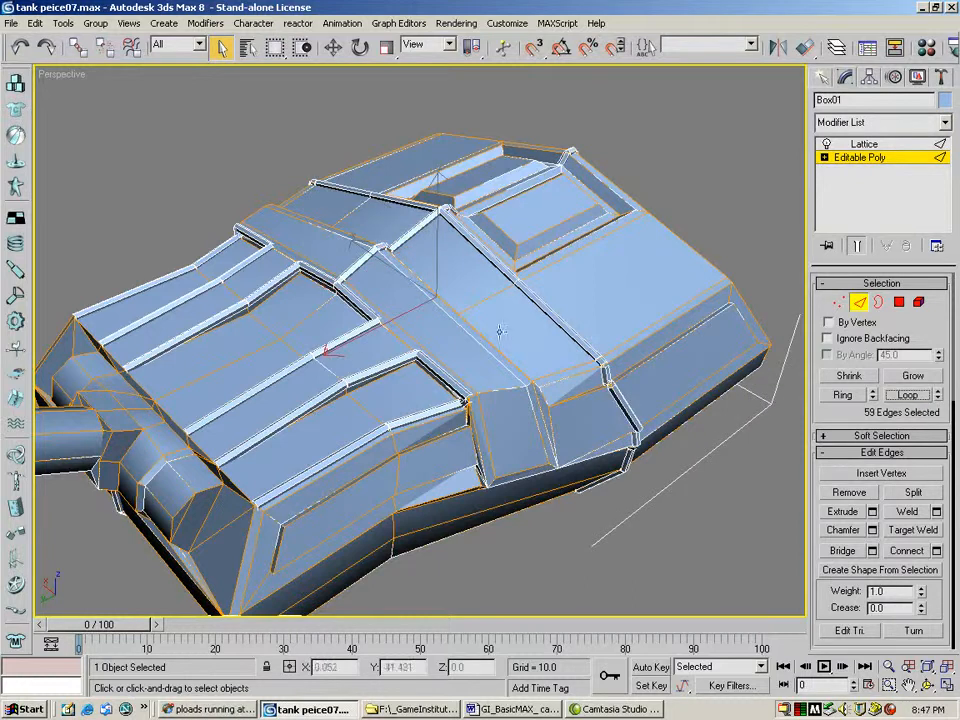
key("ctrl+r")
left_click_drag(530, 360, 445, 398)
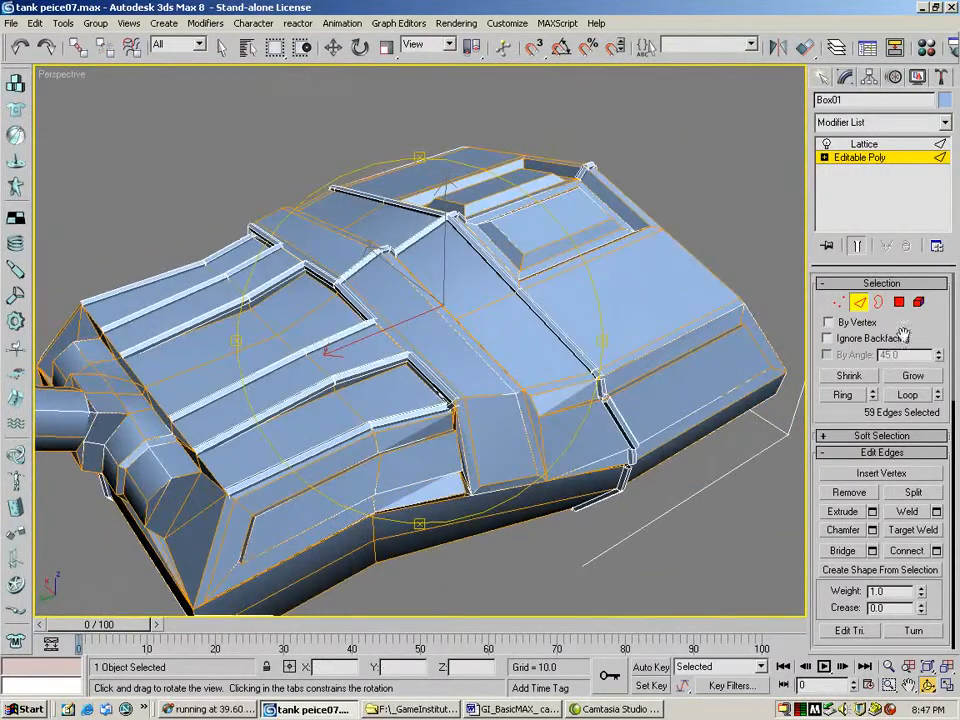
left_click(878, 146)
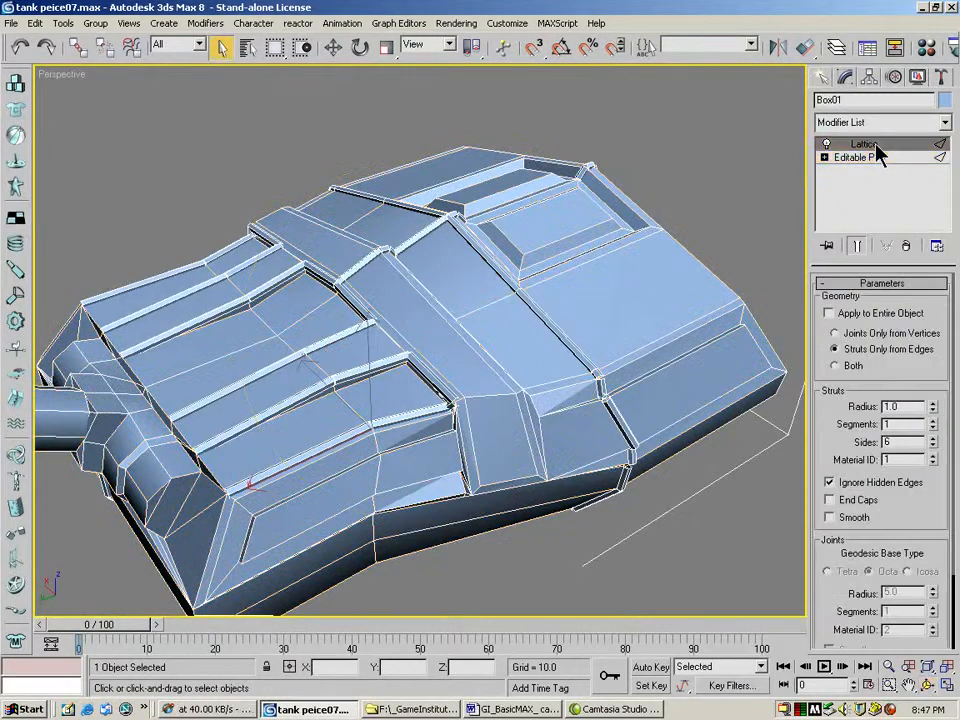
Step: Set the turret's Lattice to create both struts and joints, with strut radius 0.5, joint radius 1.0 and 2 joint segments
left_click(837, 335)
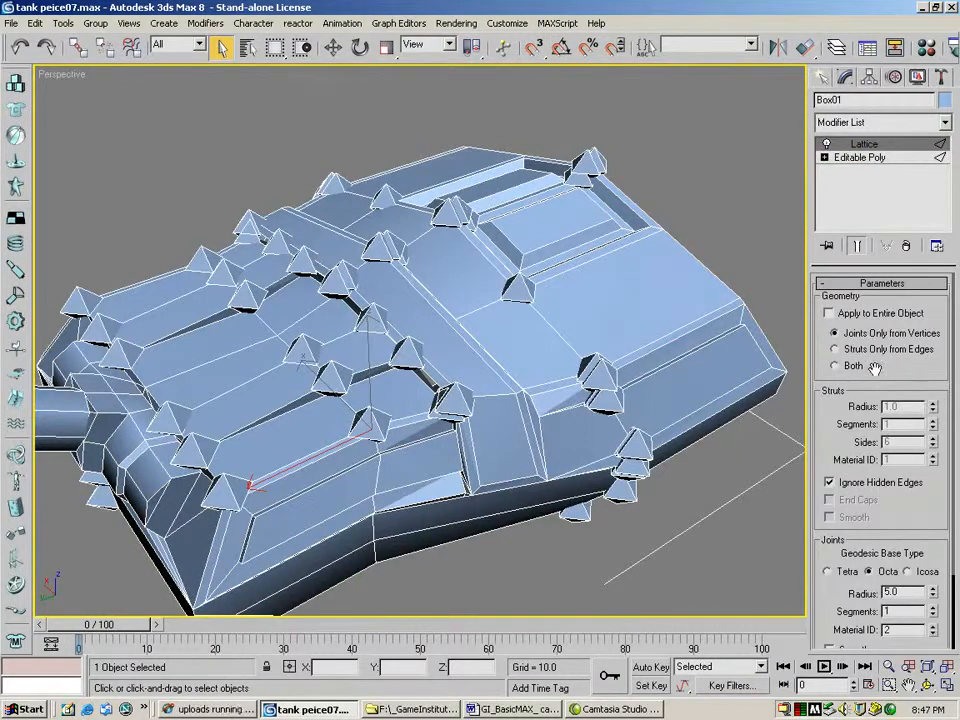
left_click(836, 366)
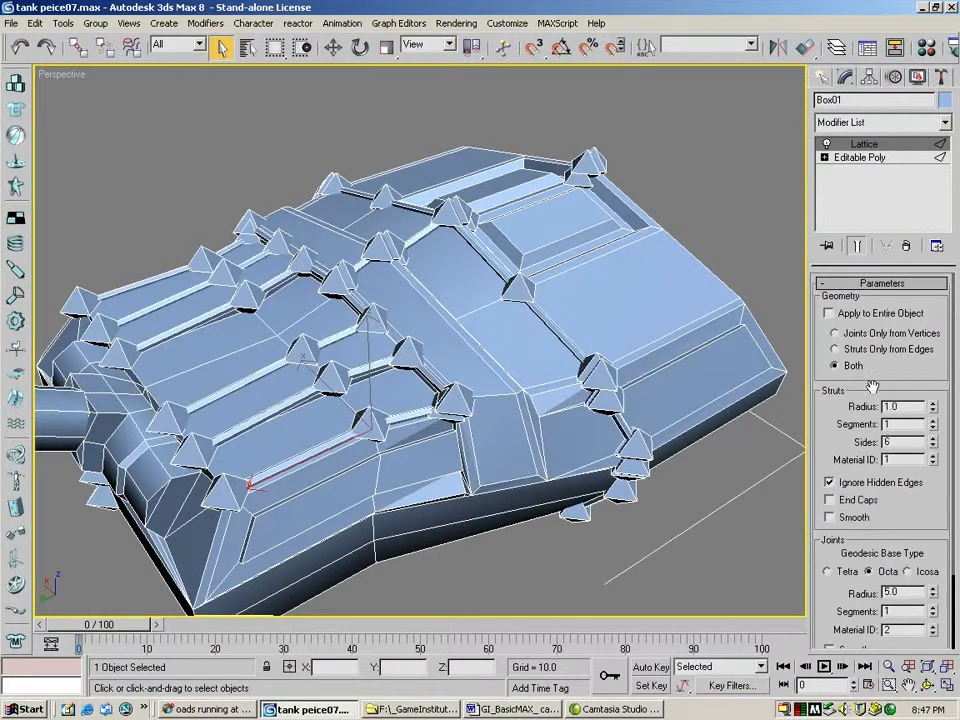
left_click(933, 411)
left_click_drag(906, 536, 915, 449)
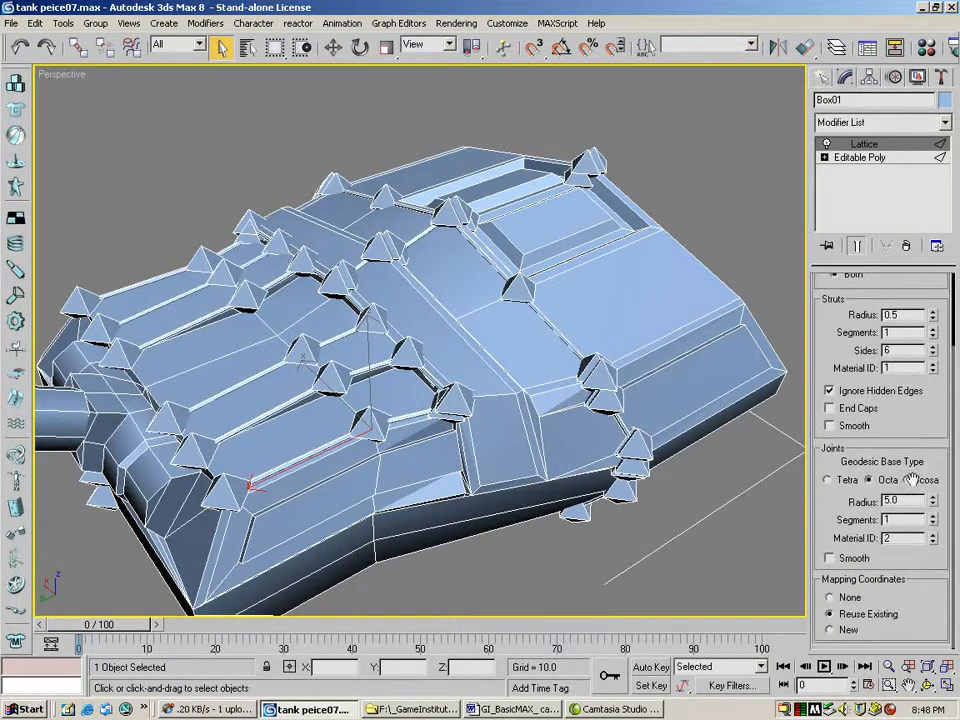
left_click_drag(932, 502, 935, 512)
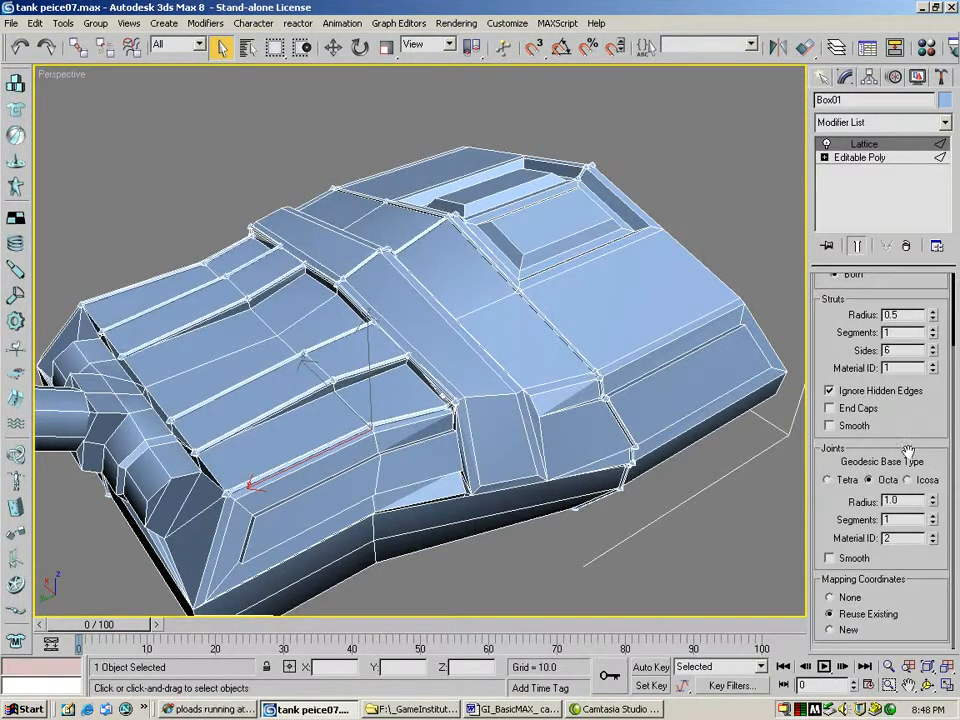
left_click(933, 516)
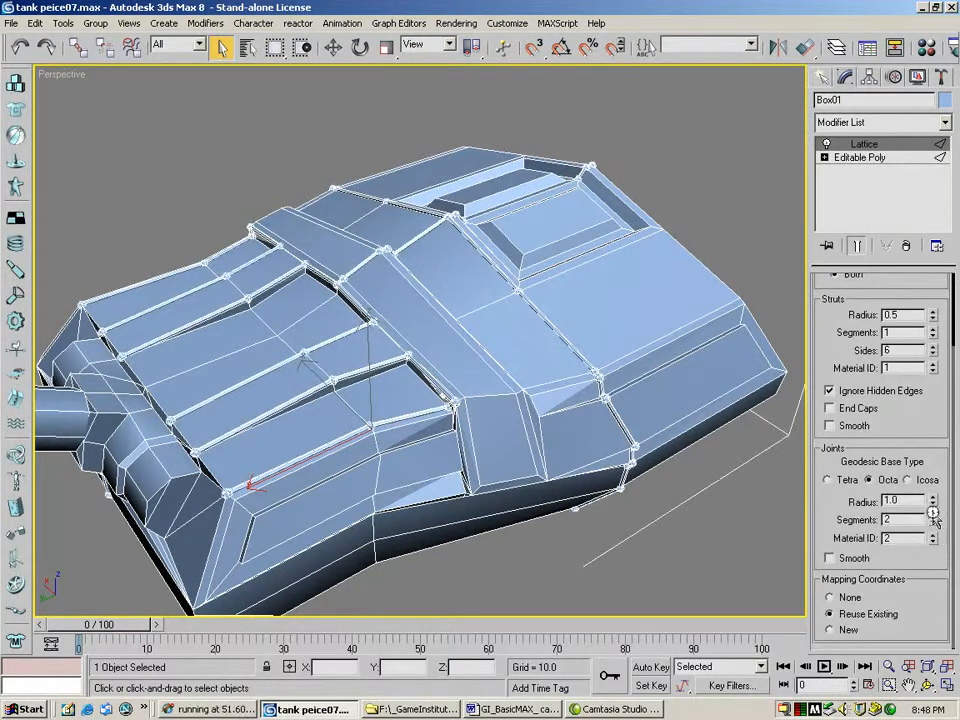
Step: Render the Perspective view to check the turret's lattice detail, close the render and inspect the whole turret from farther back
left_click_drag(944, 63, 818, 56)
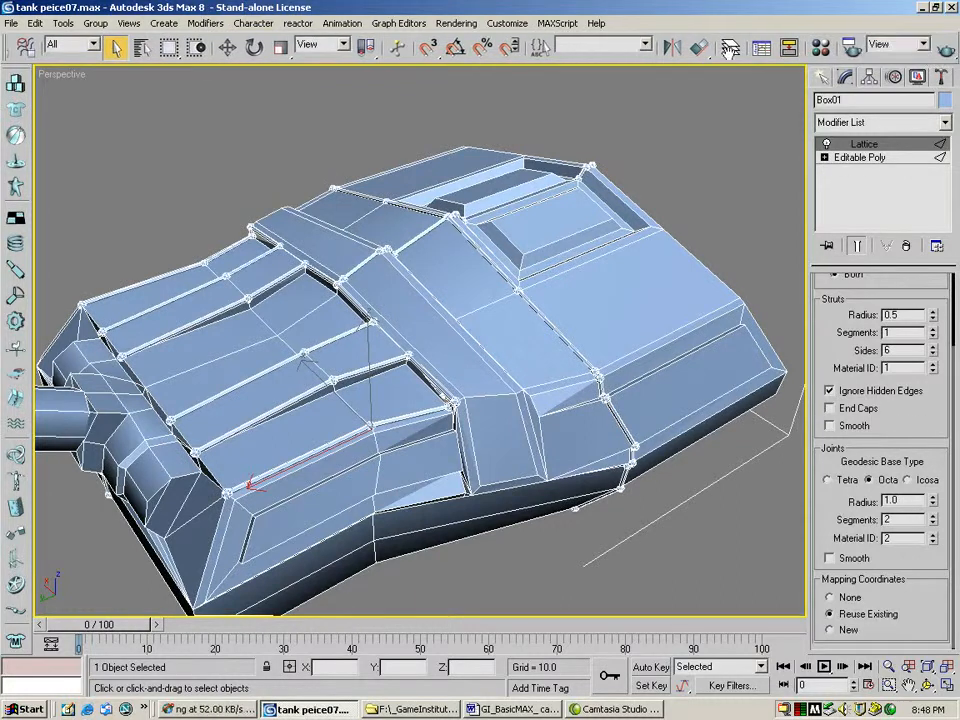
left_click(944, 52)
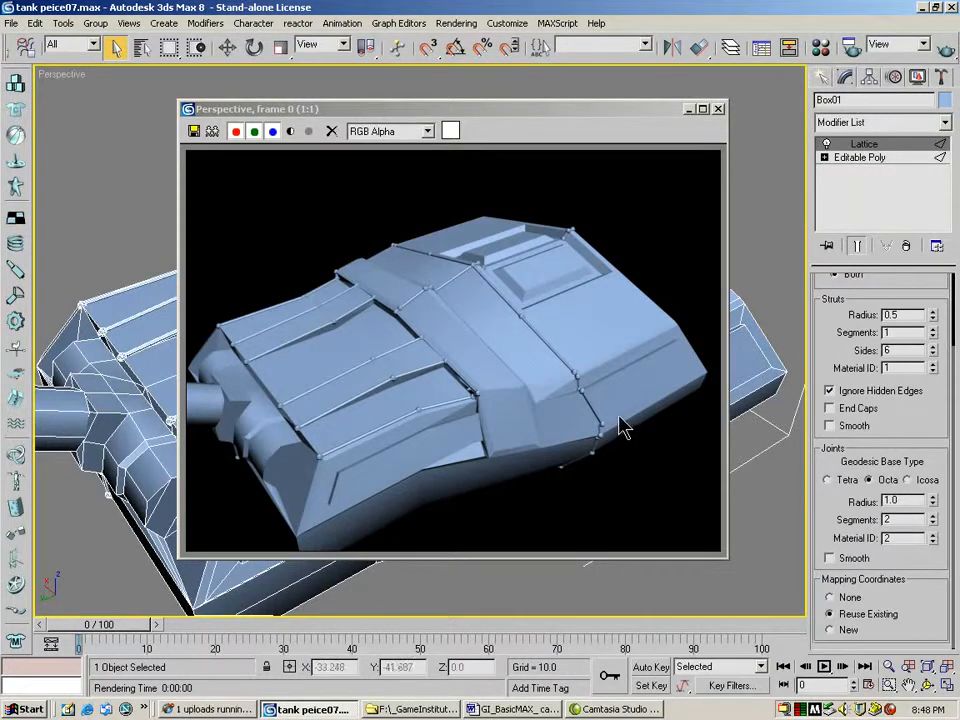
left_click(718, 108)
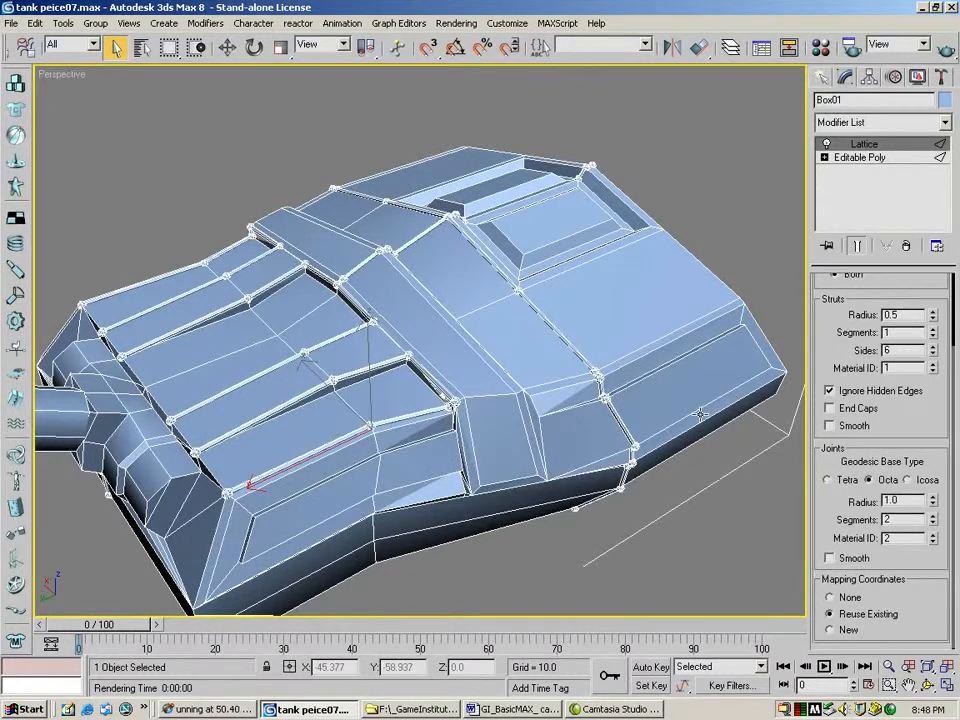
left_click(888, 666)
left_click_drag(441, 300, 433, 393)
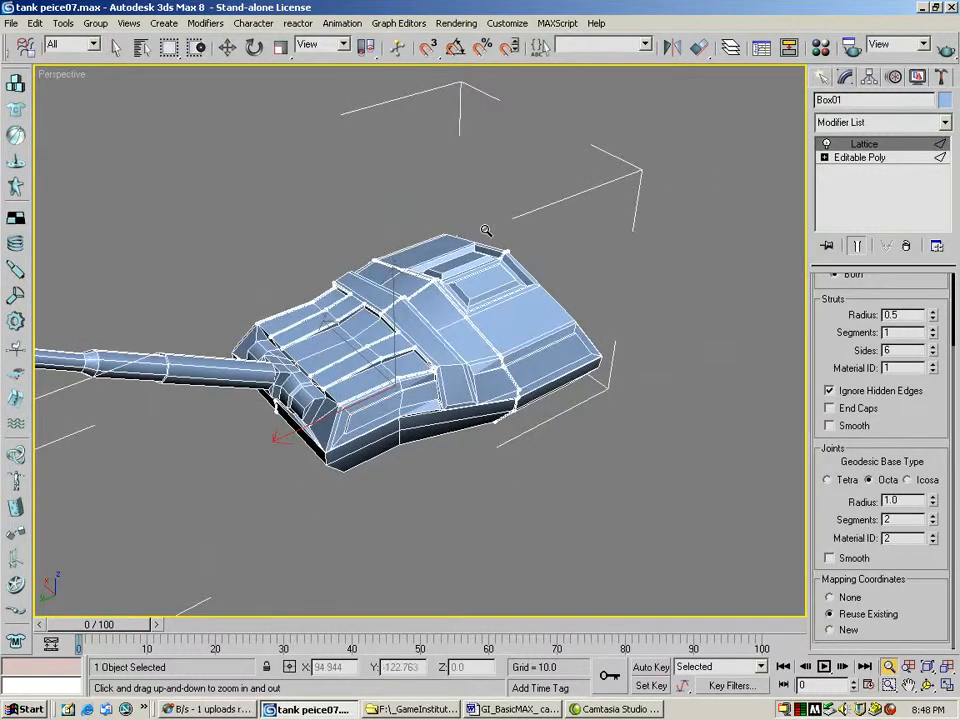
left_click(928, 686)
left_click_drag(420, 397, 302, 297)
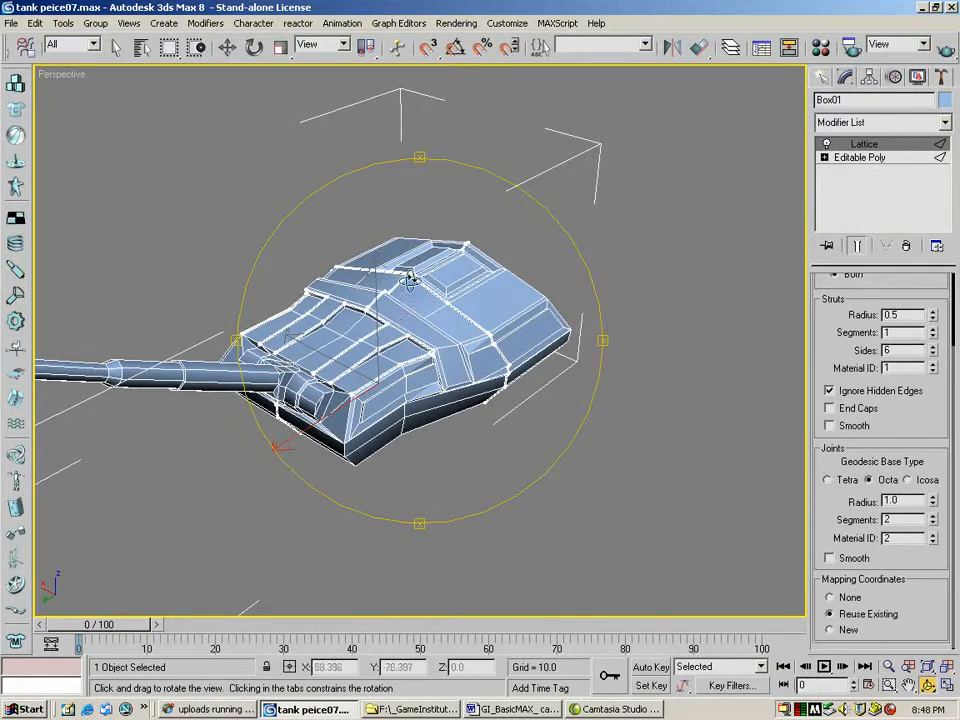
Step: Save the tank turret scene and reset to a new empty scene
left_click(11, 22)
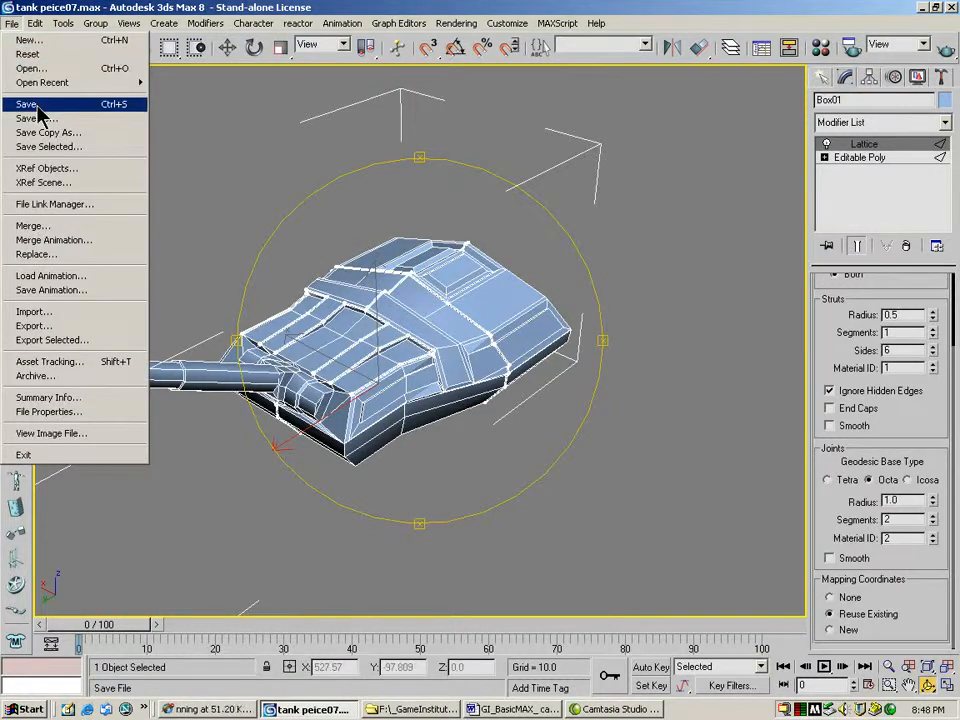
left_click(38, 106)
left_click(9, 25)
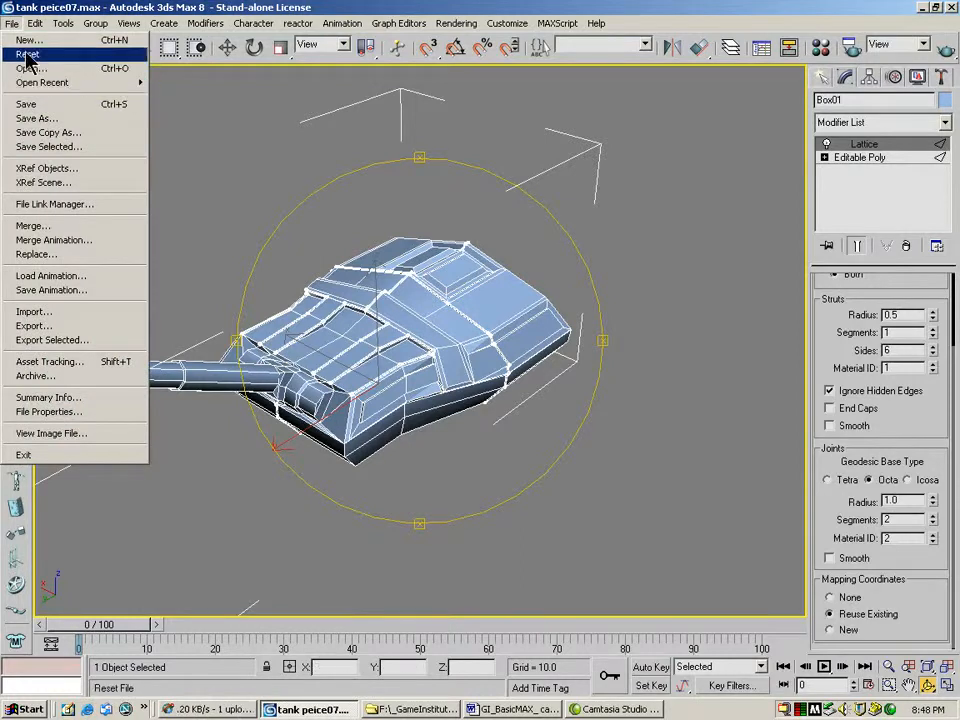
left_click(28, 54)
left_click(432, 381)
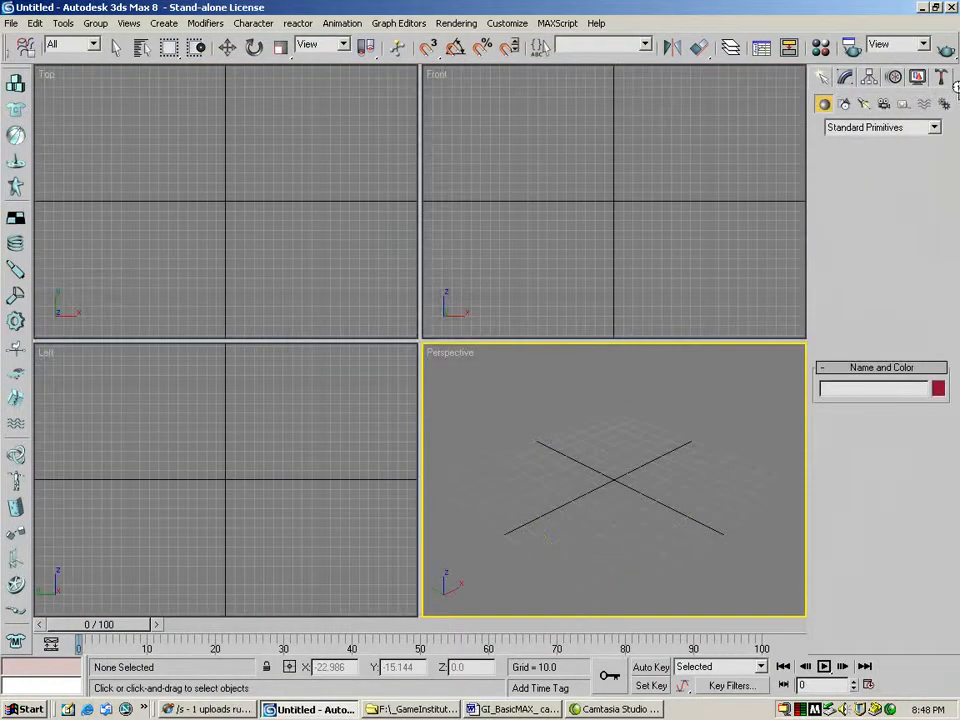
Step: Create a cylinder with radius about 44.5 and height about 125.8 near the Top view's origin and show edged faces in Perspective
left_click(844, 78)
left_click(824, 78)
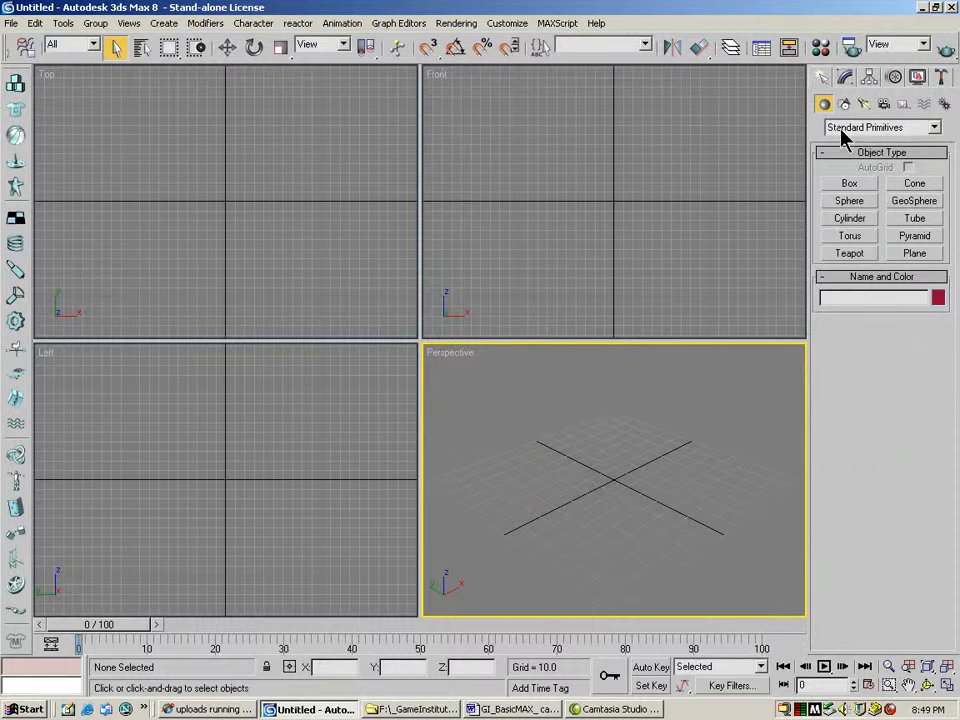
left_click(849, 219)
left_click_drag(220, 198, 242, 235)
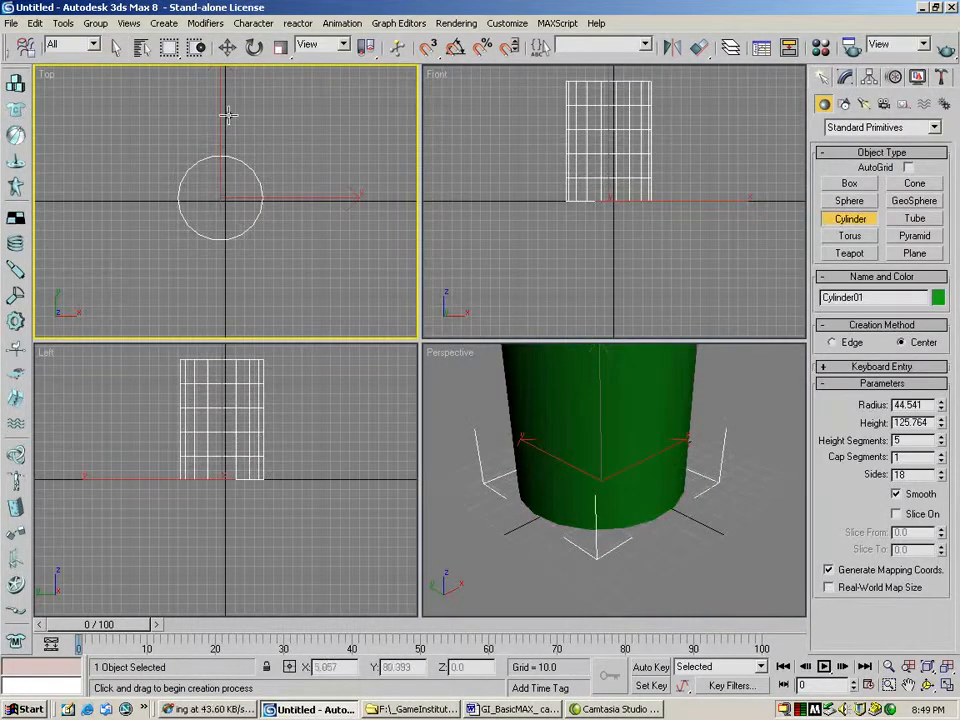
key("shift+ctrl+z")
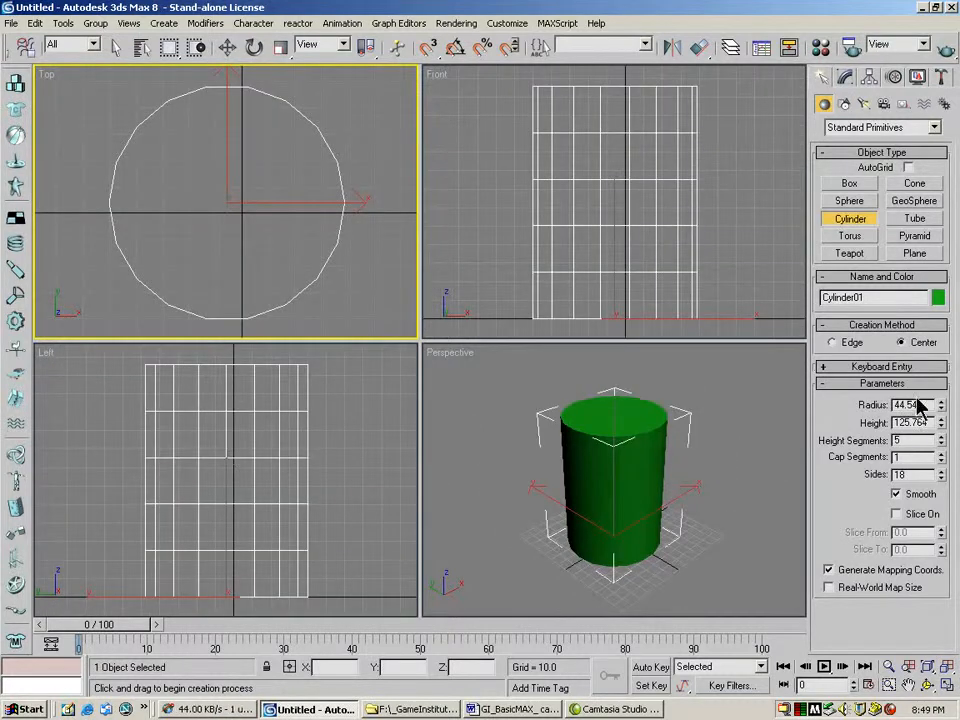
right_click(452, 353)
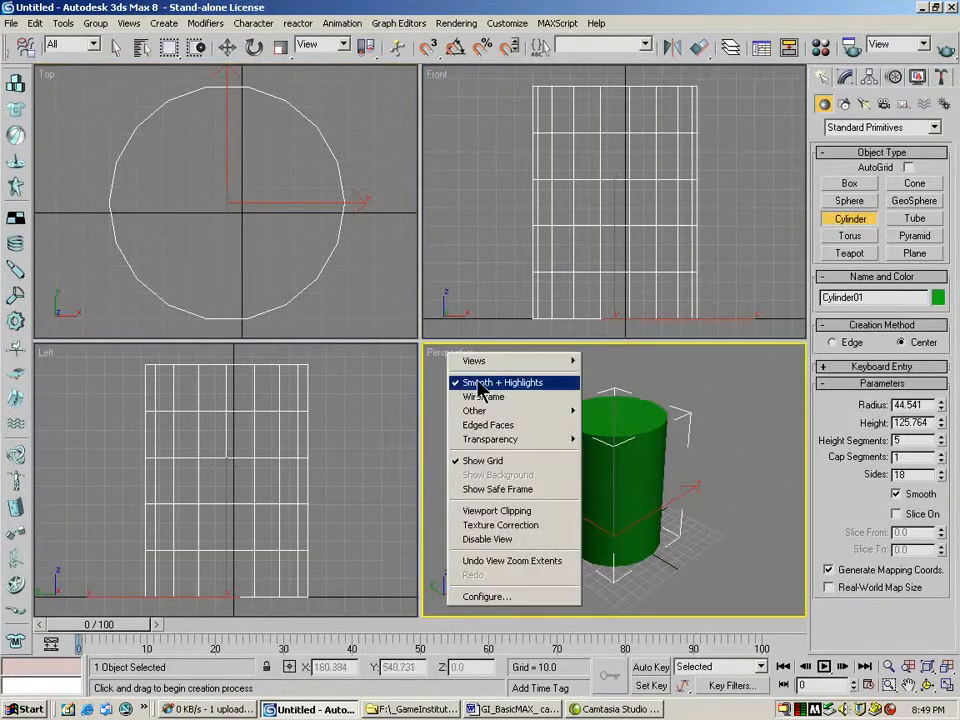
left_click(500, 425)
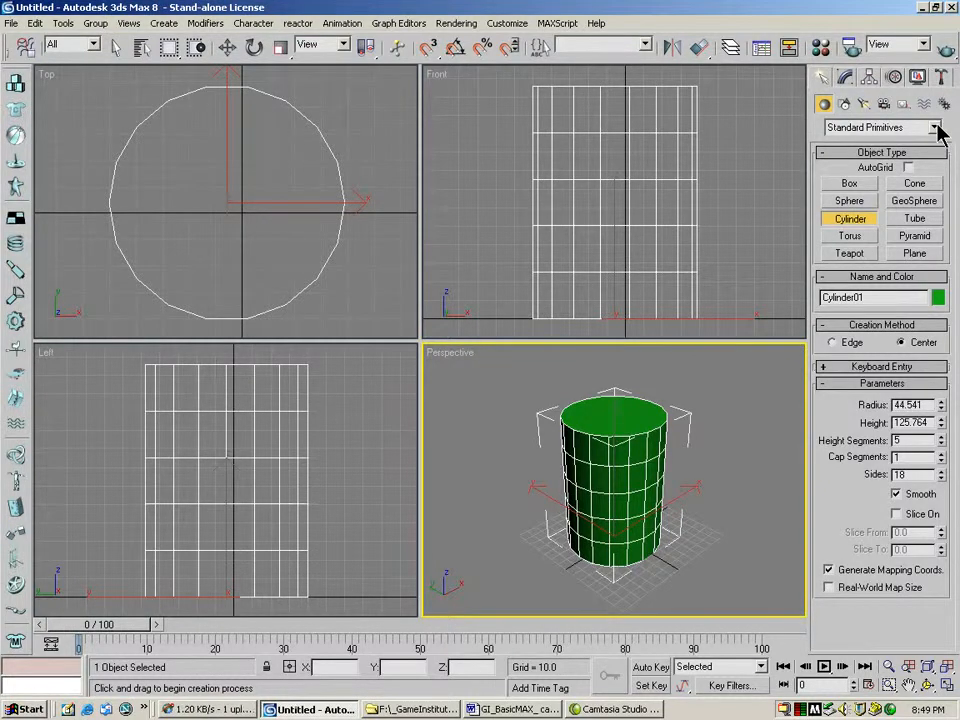
Step: Convert the cylinder to an Editable Poly
left_click(845, 77)
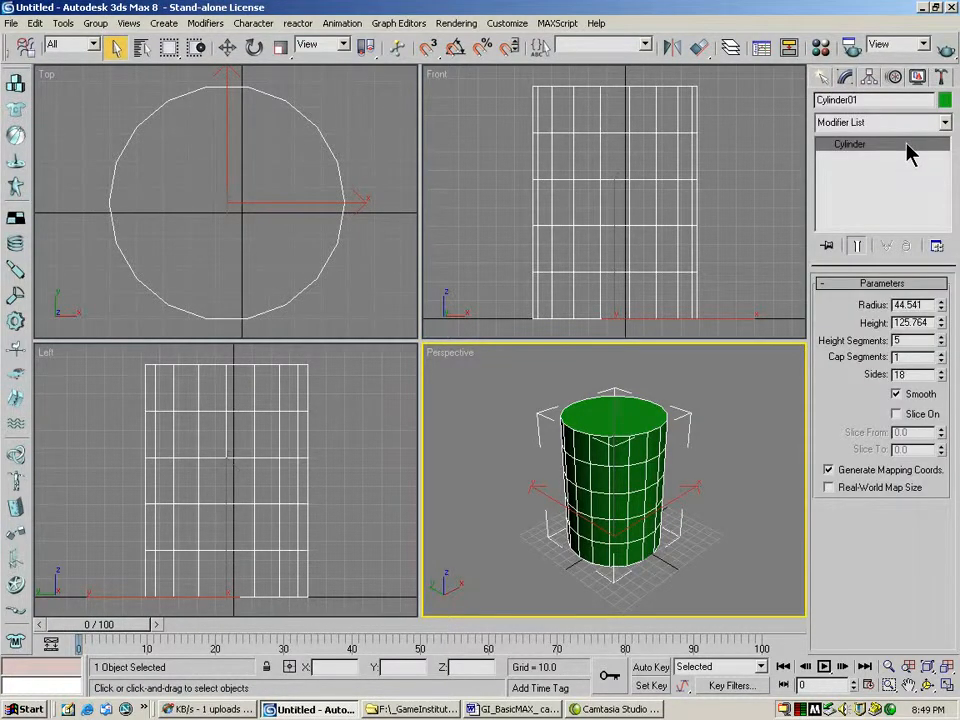
right_click(868, 150)
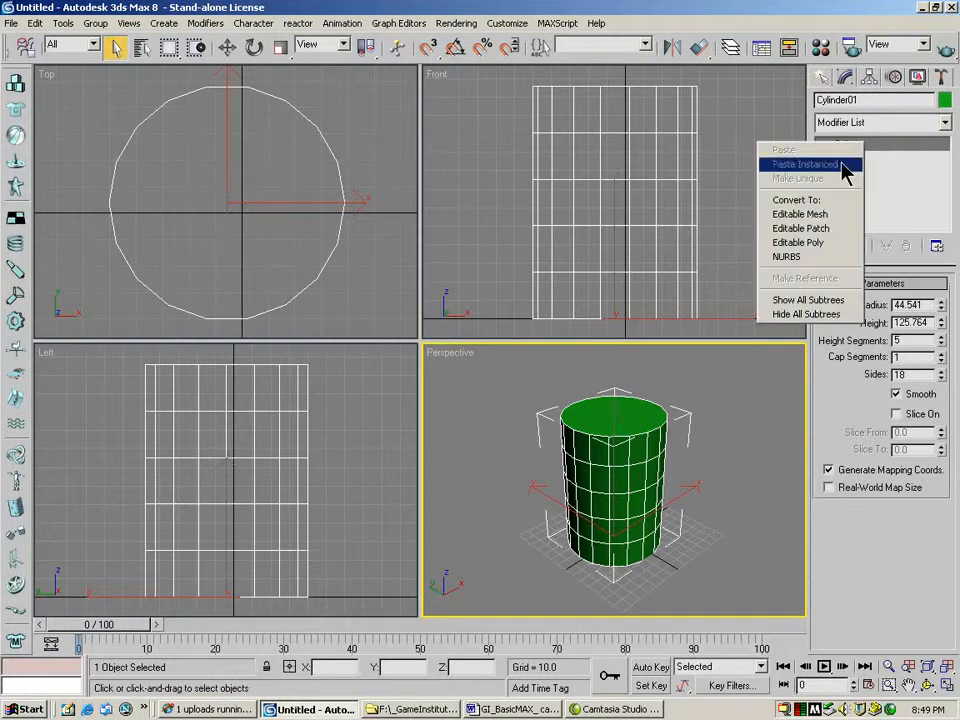
left_click(797, 243)
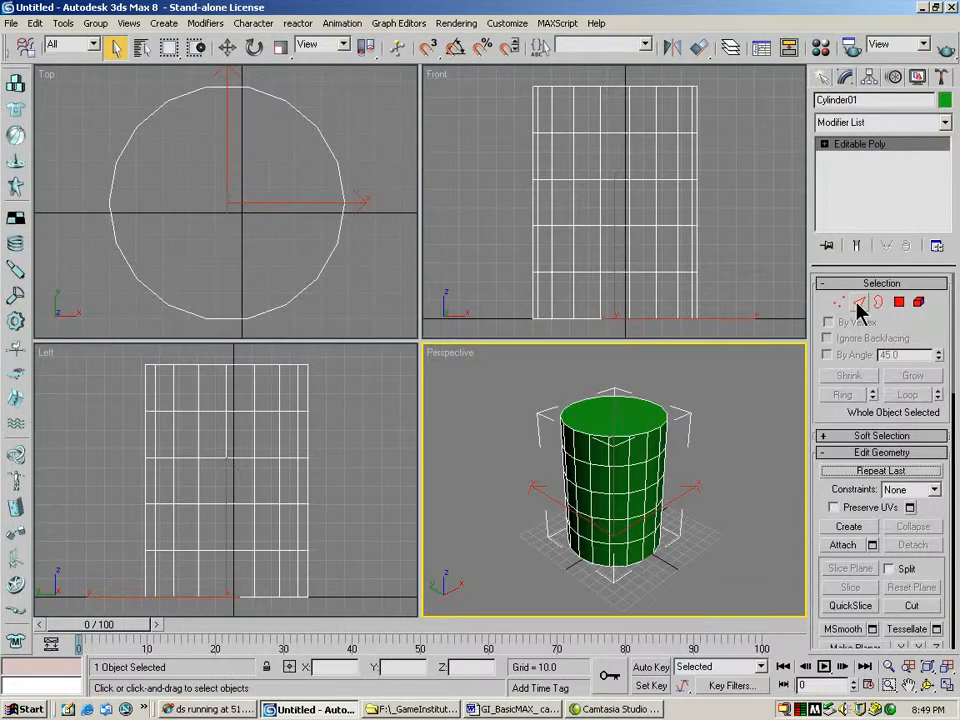
Step: Clone the cylinder in place as an independent Copy named Cylinder02
right_click(614, 430)
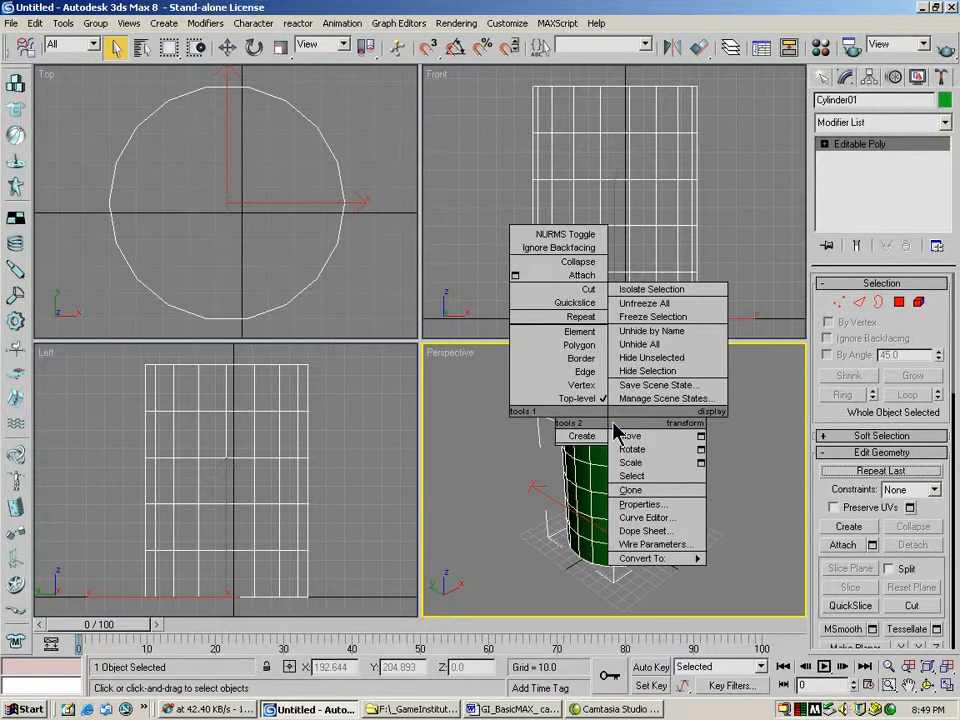
left_click(640, 490)
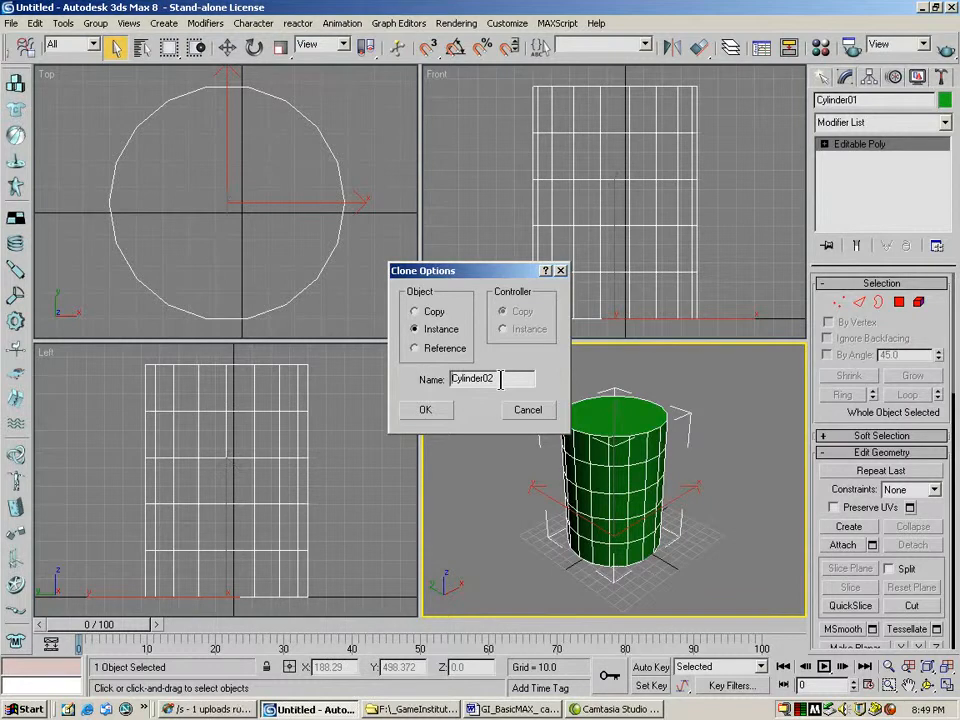
left_click(414, 312)
left_click(430, 410)
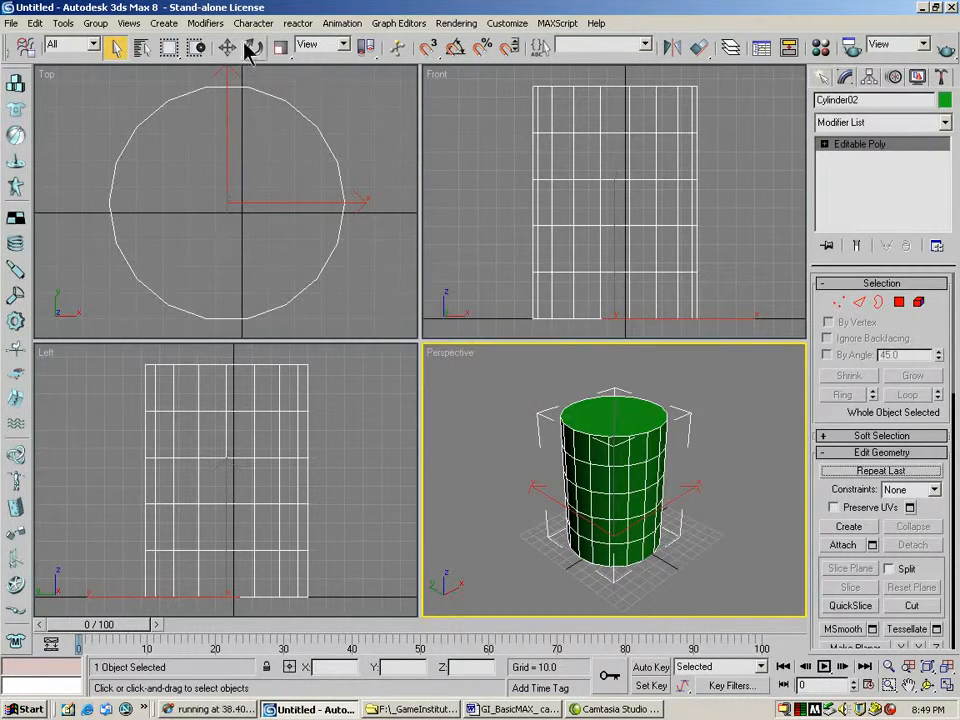
Step: Try moving the cloned cylinder away from the original in the Perspective view and undo the move
left_click(228, 47)
left_click_drag(575, 502, 484, 461)
left_click_drag(55, 55, 229, 52)
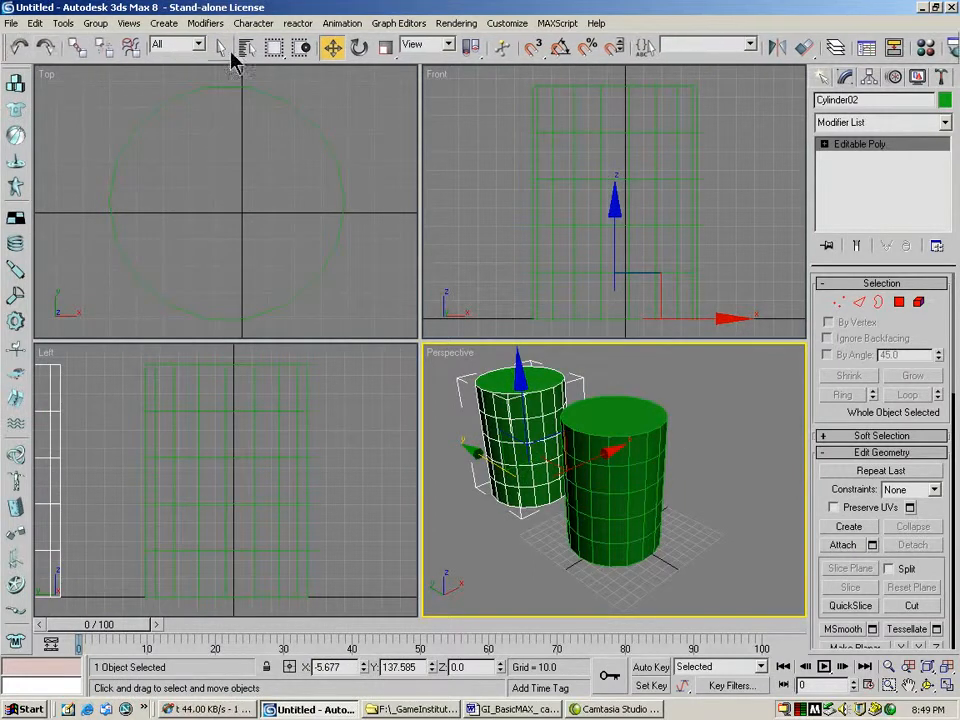
left_click(21, 48)
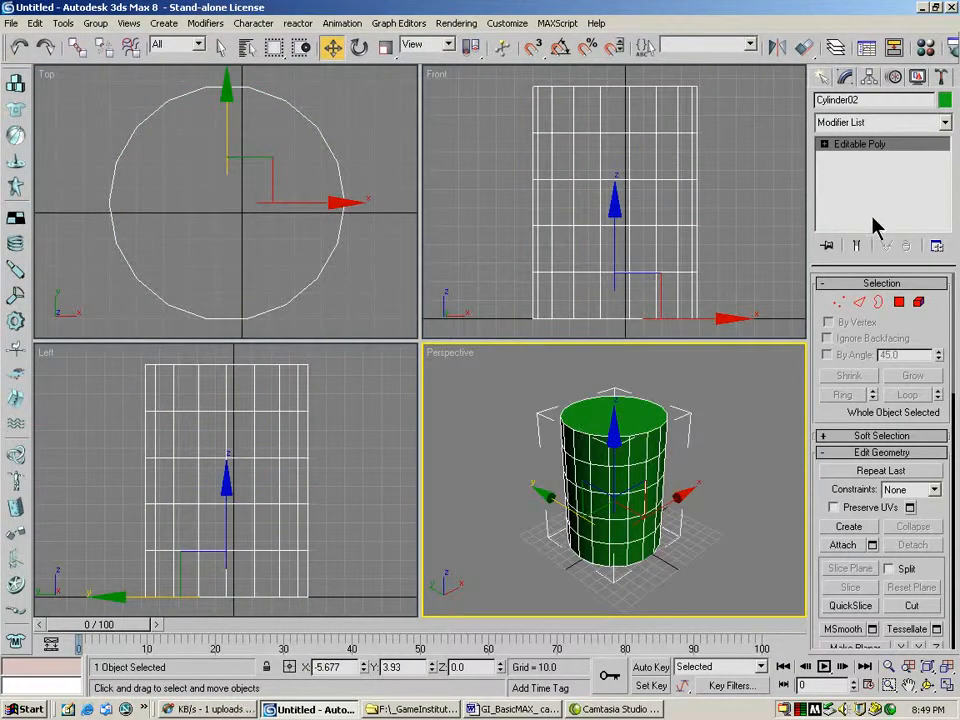
Step: Apply a Lattice modifier to the cloned cylinder
left_click(945, 122)
left_click_drag(946, 155, 943, 305)
left_click(891, 278)
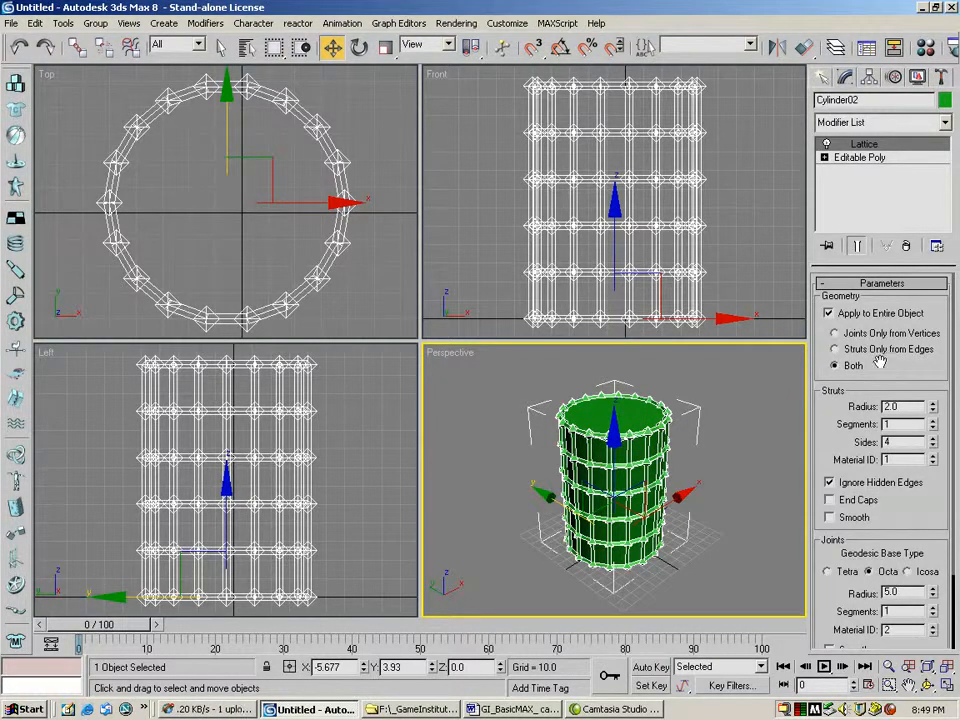
Step: Set the clone's Lattice strut radius to 1.5 and limit its geometry to Struts Only from Edges
left_click_drag(933, 411, 933, 411)
left_click(932, 403)
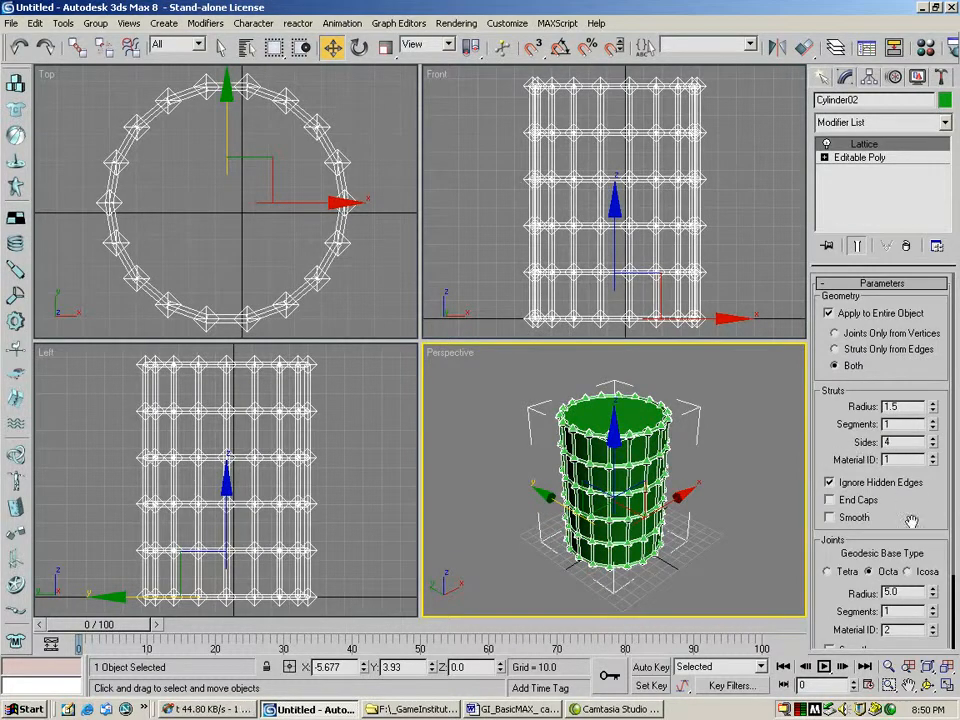
left_click_drag(902, 548, 911, 484)
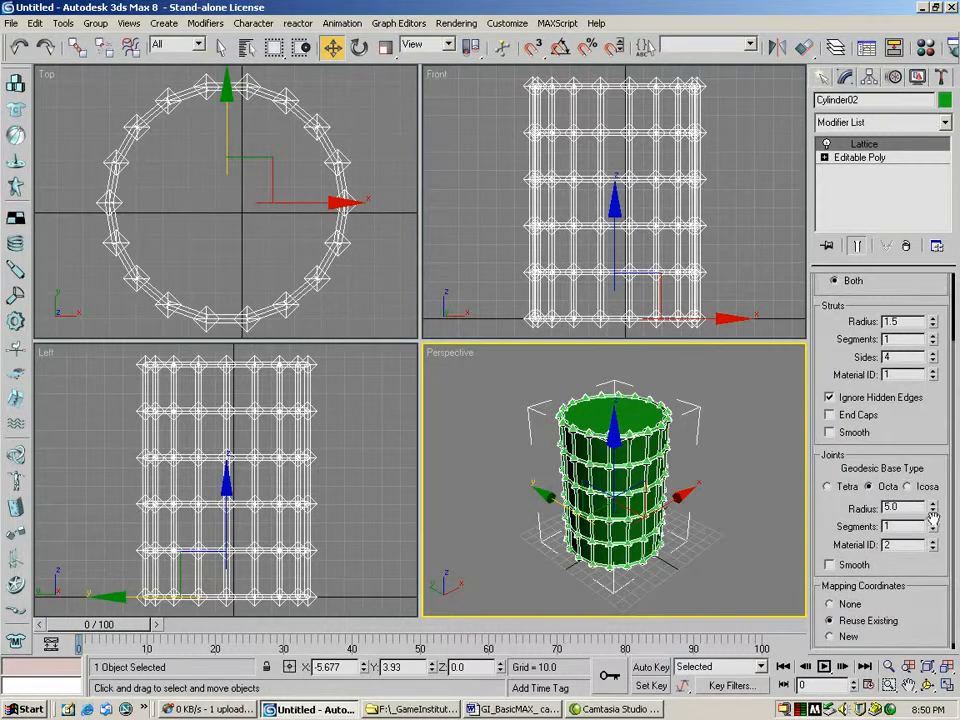
scroll(824, 331, "up", 3)
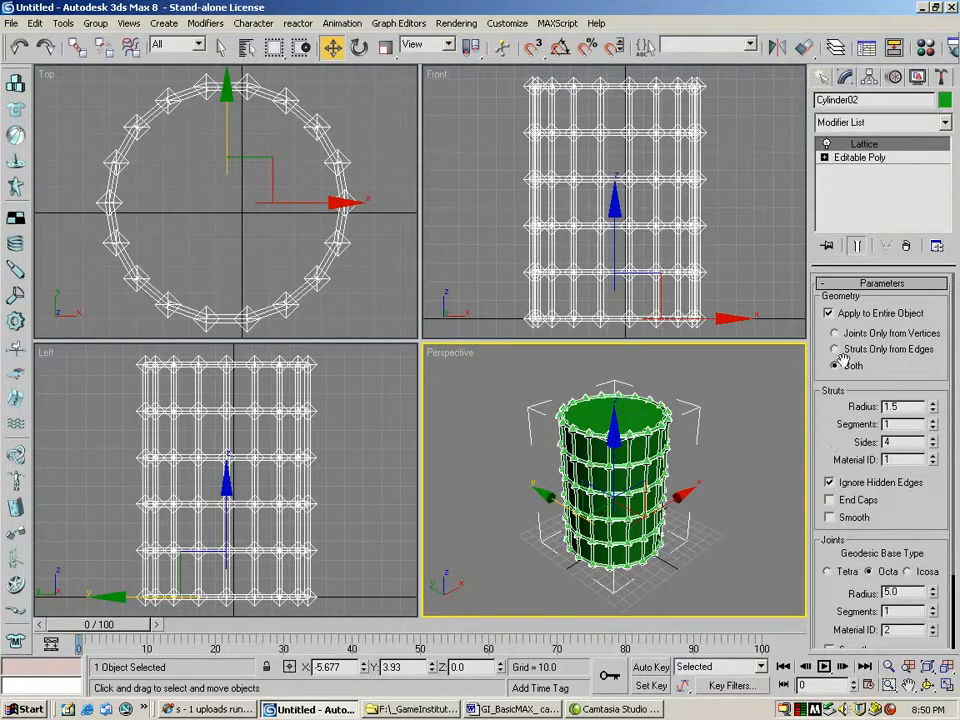
left_click(835, 349)
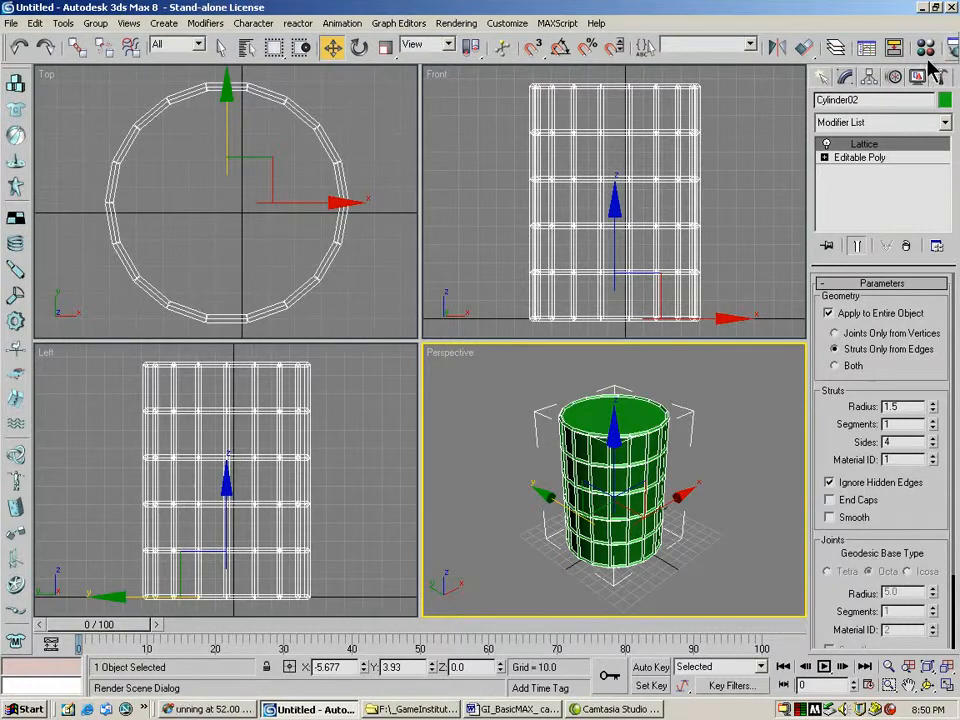
Step: Render the Perspective view to examine the struts around the cylinder and close the rendered image
left_click_drag(930, 60, 707, 54)
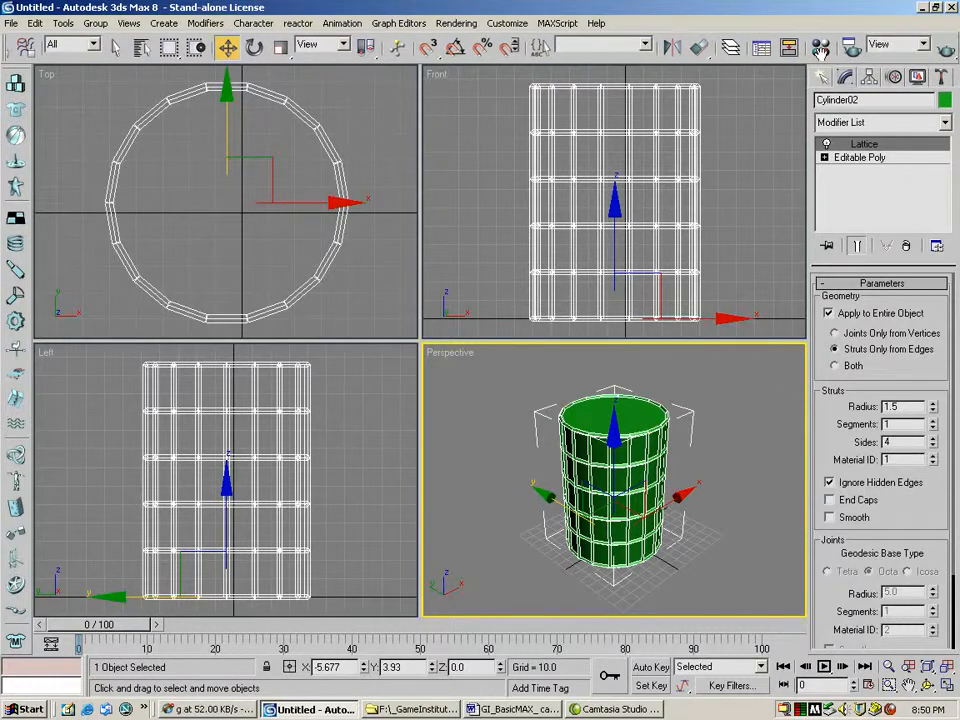
left_click(851, 47)
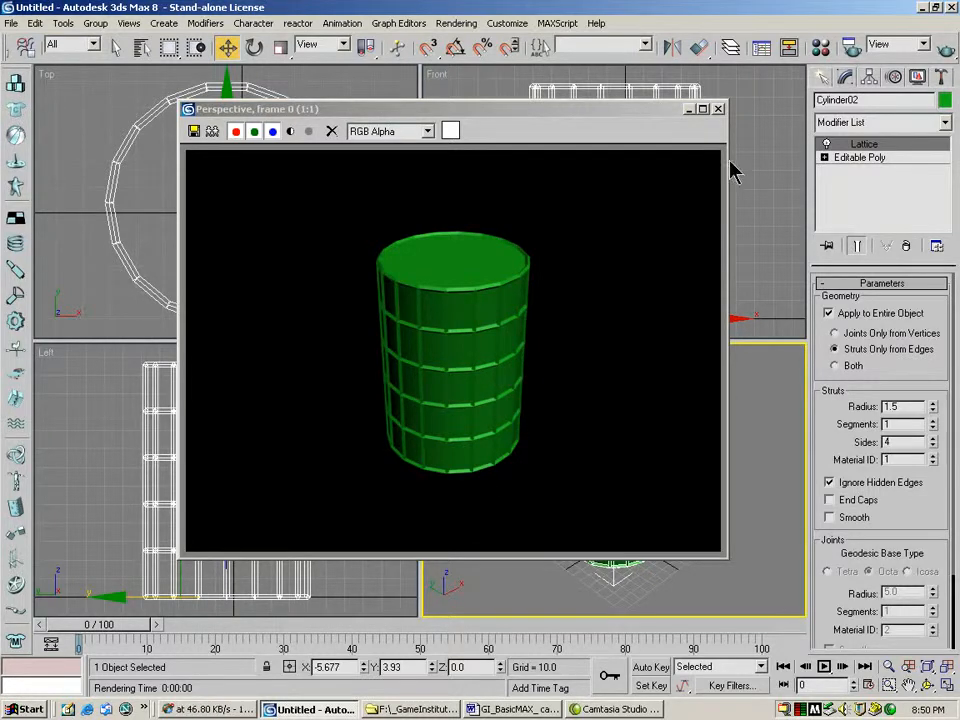
left_click(718, 108)
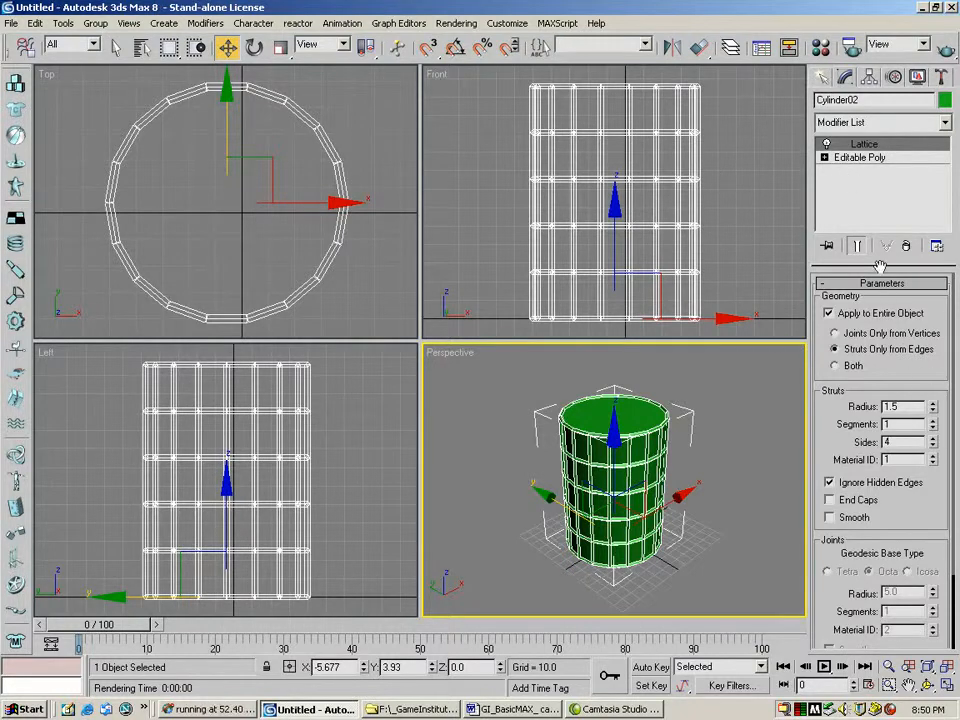
Step: Collapse the cloned cylinder's entire modifier stack, accepting the removal of its Lattice parameters
right_click(866, 147)
left_click(790, 276)
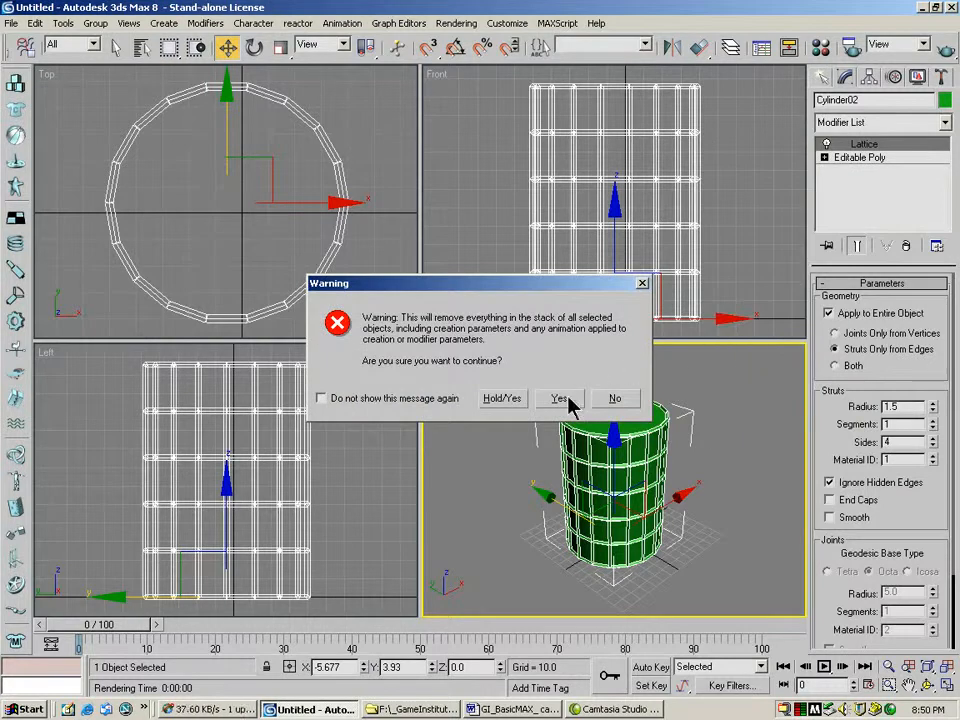
left_click(560, 399)
Step: Attach the original cylinder to the collapsed strut mesh and check the list of attachable objects
left_click(849, 572)
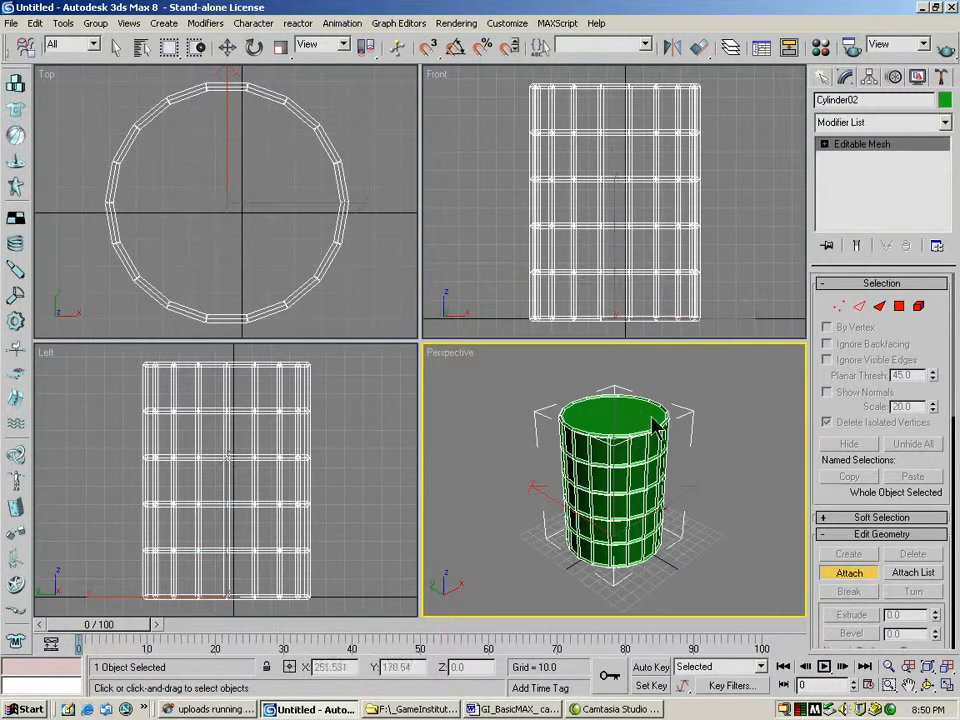
left_click(912, 572)
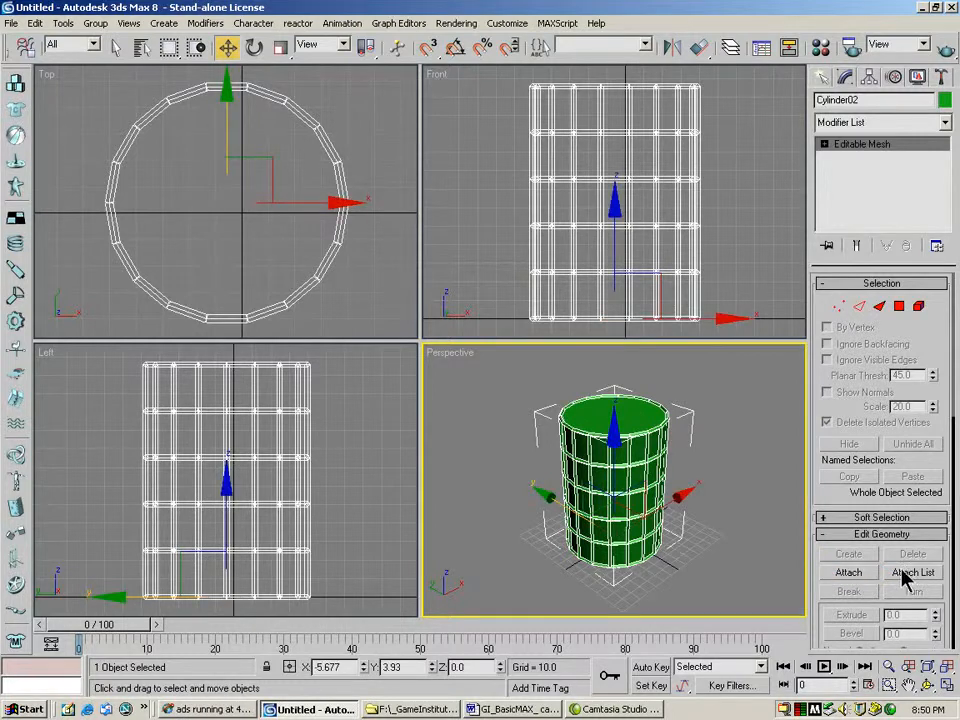
left_click(634, 178)
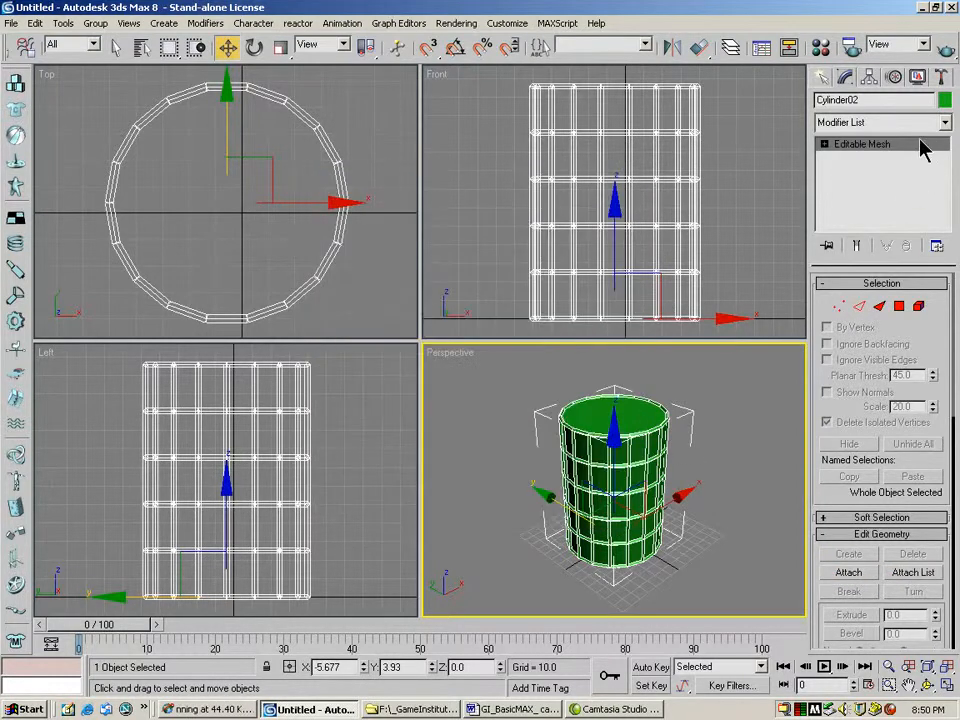
Step: Apply an FFD(cyl) modifier to the combined cylinder and strut mesh
left_click(946, 122)
scroll(950, 200, "down", 5)
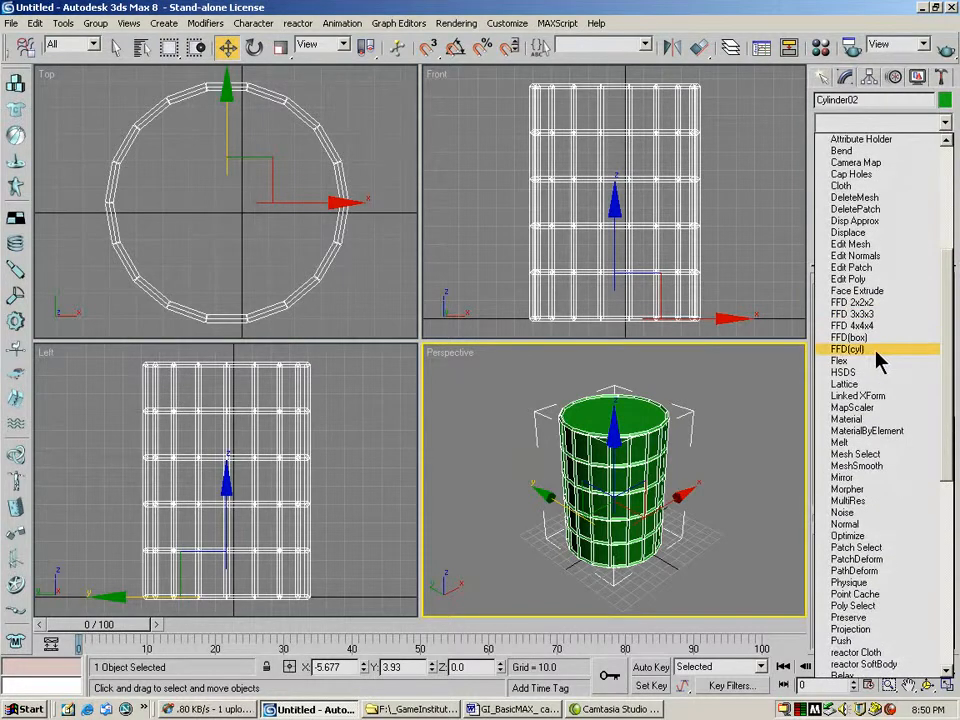
left_click(854, 350)
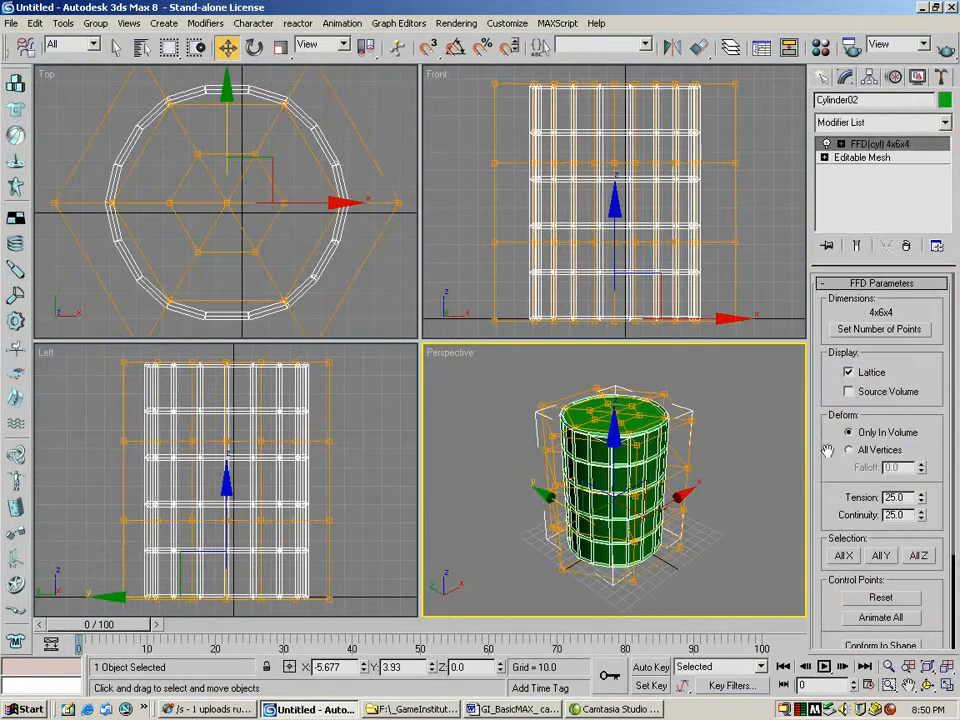
Step: Select the two middle rows of FFD control points in the Front view and scale them uniformly to about 71 percent
left_click(840, 144)
left_click(885, 157)
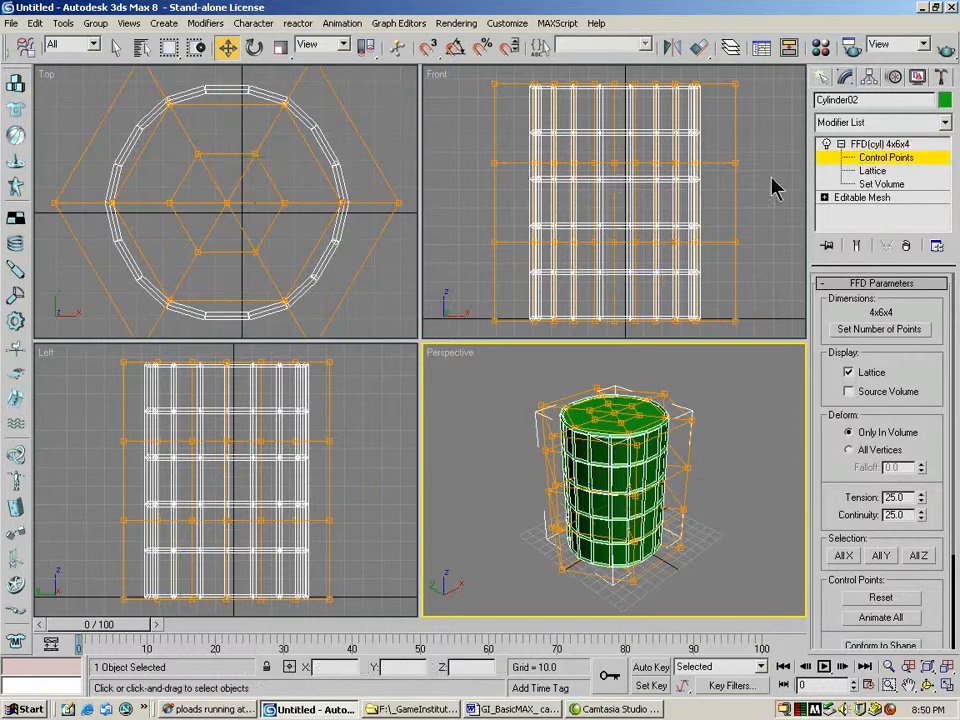
left_click(472, 140)
left_click_drag(472, 140, 771, 276)
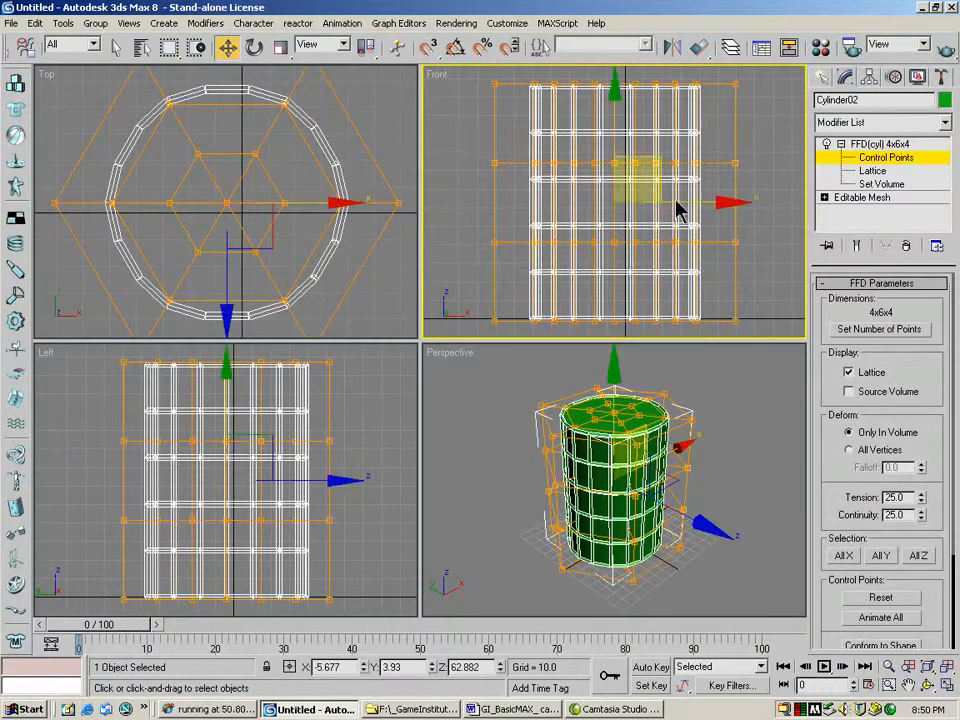
left_click(281, 47)
left_click_drag(628, 186, 613, 216)
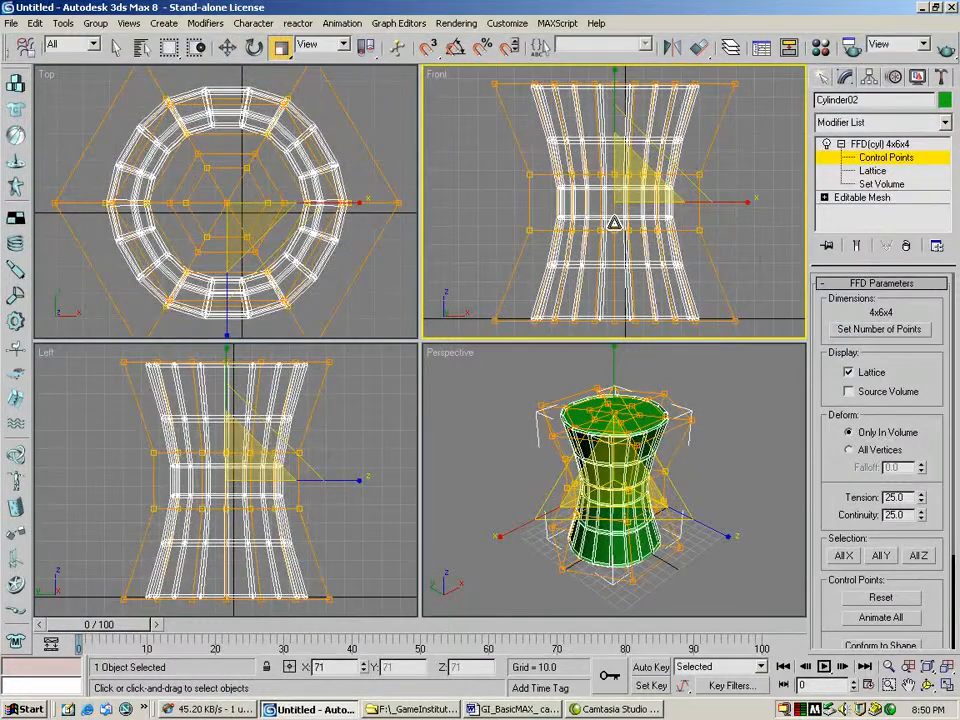
Step: Move the scaled middle control points up about 20 units in the Left view and deselect them
left_click(228, 47)
left_click_drag(230, 400, 225, 355)
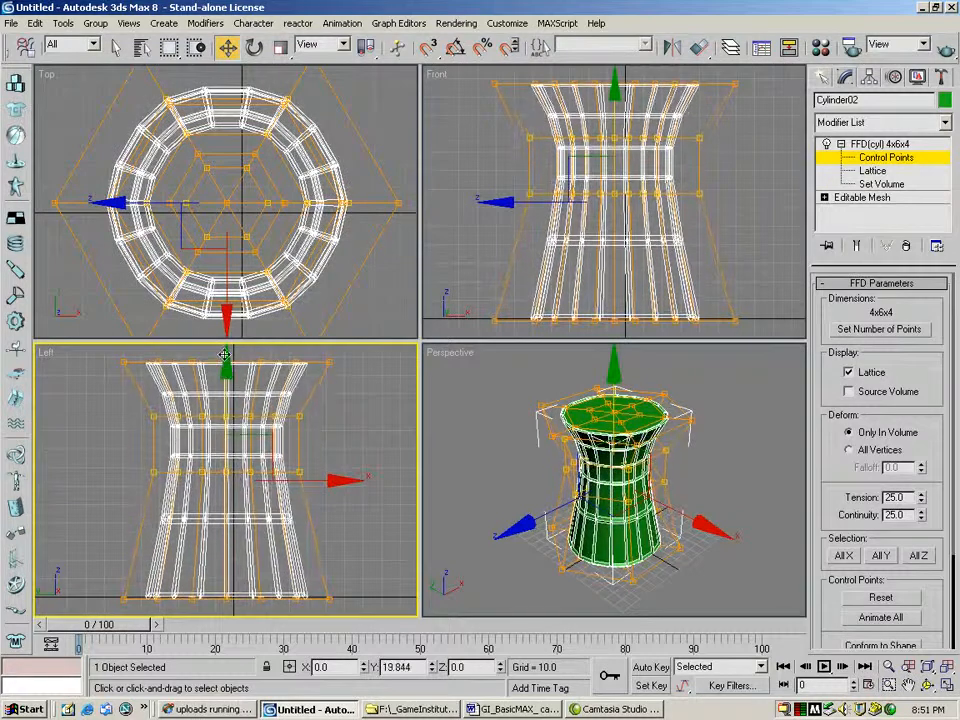
left_click(450, 415)
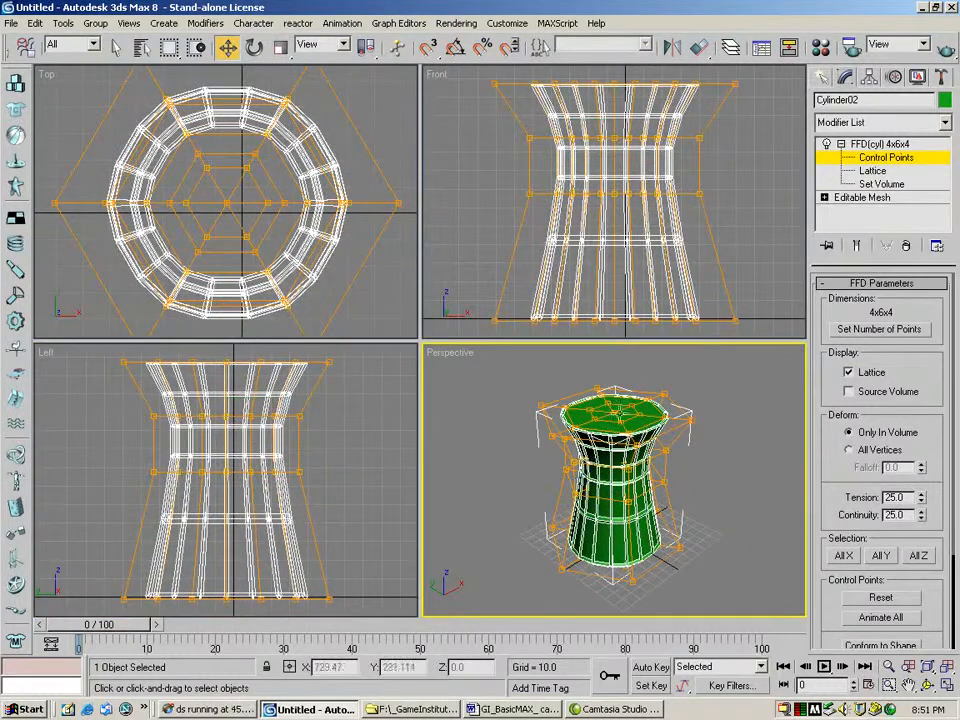
Step: Leave control point editing, render the Perspective view to examine the pinched cylinder with its struts, and close the rendered image
left_click(878, 144)
left_click(947, 55)
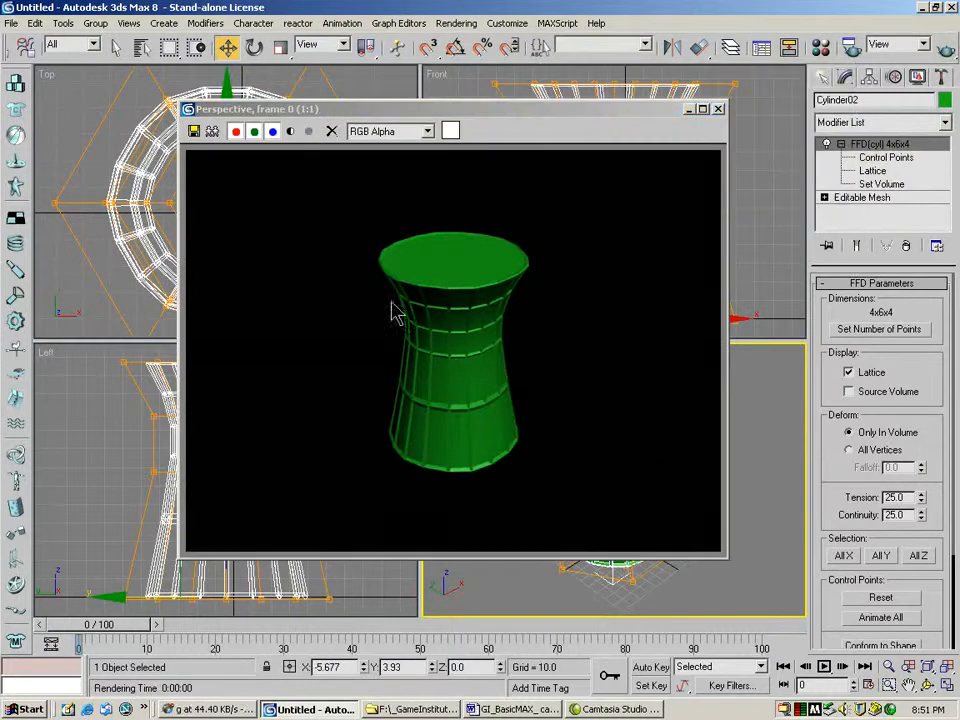
left_click(718, 110)
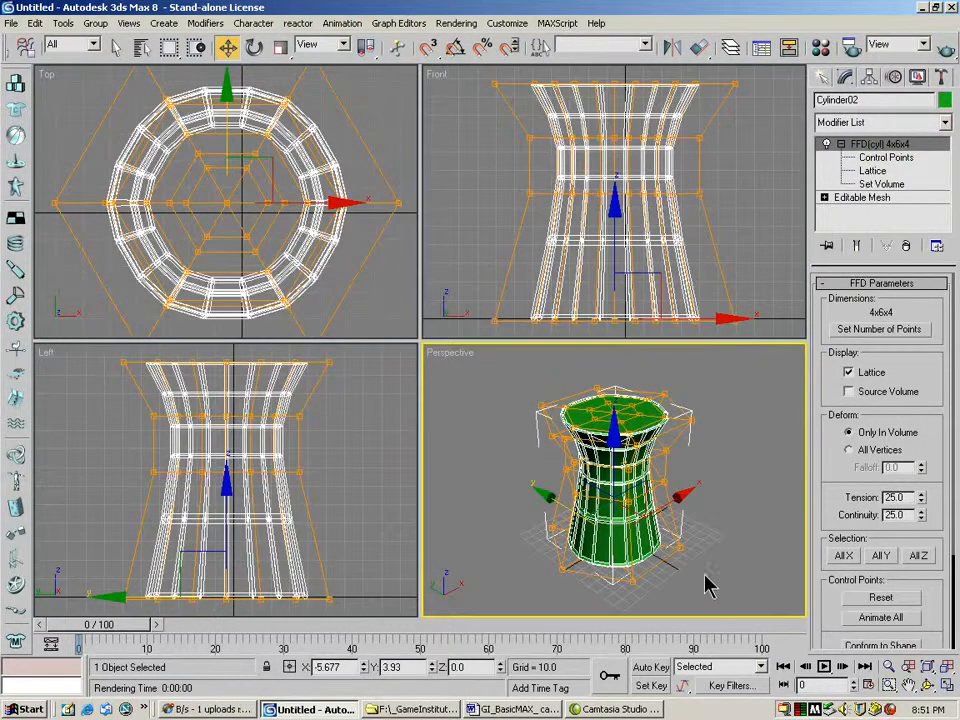